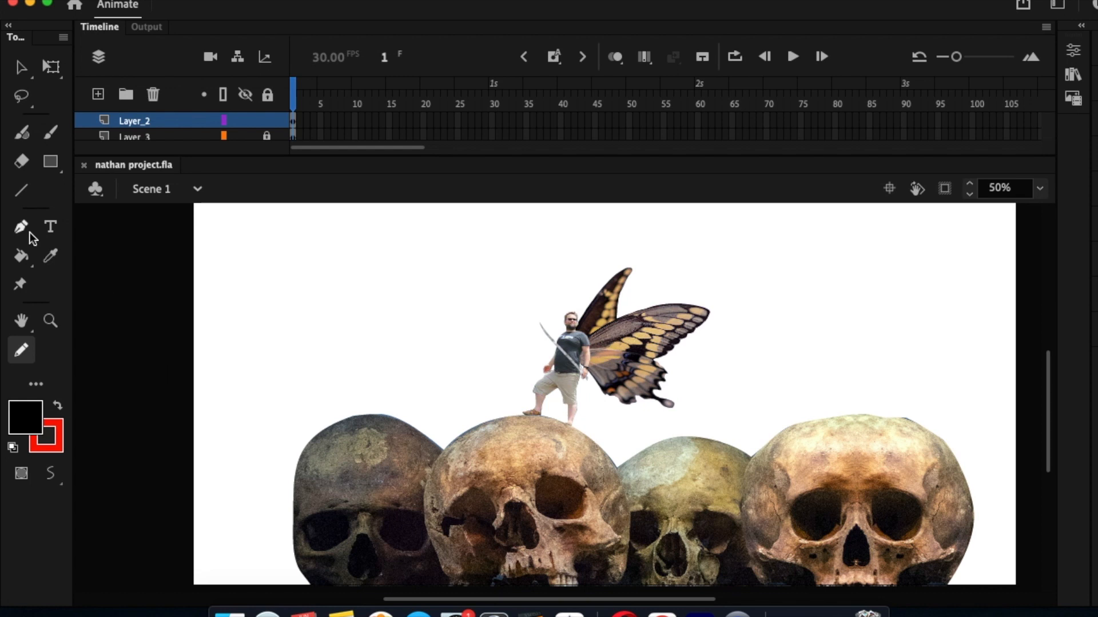
# Draw a long straight red line across the white area above the winged man.
pyautogui.moveTo(139, 366); pyautogui.dragTo(331, 296)
pyautogui.click(565, 1)
pyautogui.click(585, 115)
pyautogui.moveTo(820, 288); pyautogui.dragTo(814, 288)
pyautogui.press('v')
pyautogui.press('super+F3')
pyautogui.press('n')
pyautogui.moveTo(147, 219); pyautogui.dragTo(930, 216)
pyautogui.press('v')
pyautogui.click(178, 218)
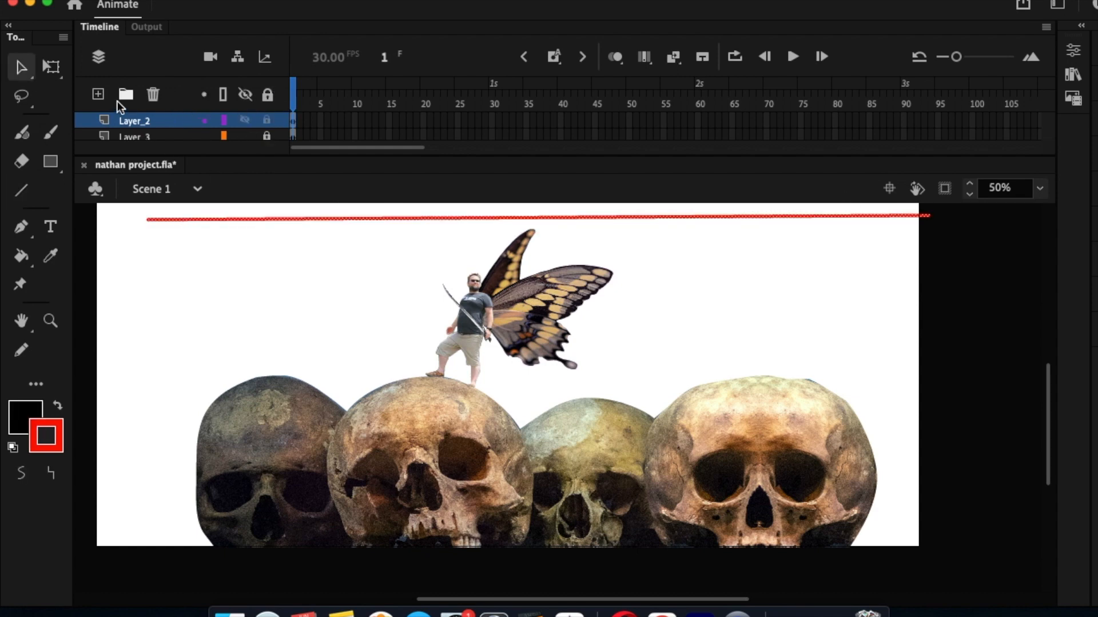
# Move the red line from Layer_2 onto a new layer, leaving only that layer unlocked.
pyautogui.click(97, 94)
pyautogui.click(392, 217)
pyautogui.press('Delete')
pyautogui.click(267, 94)
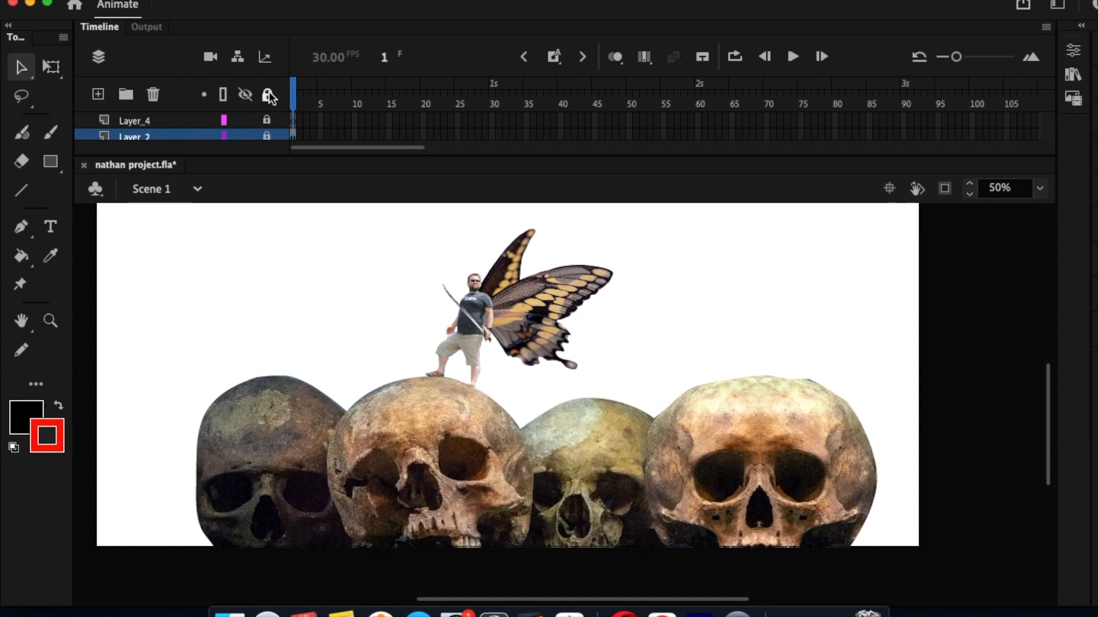
pyautogui.click(267, 121)
pyautogui.hotkey('ctrl', 'shift', 'v')
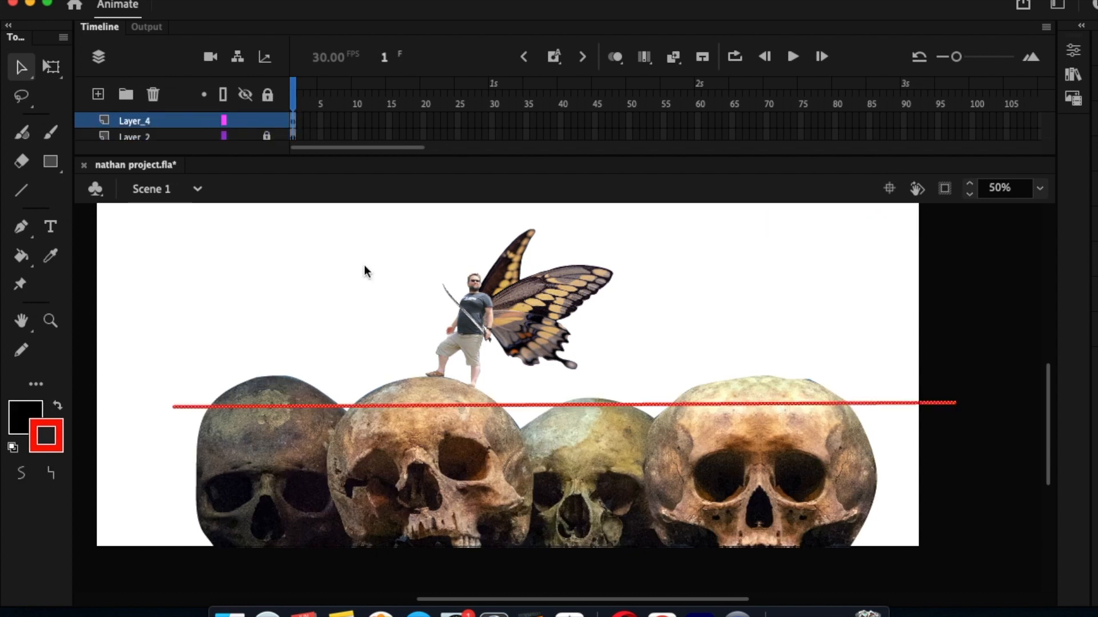
# Place the red line near the top of the canvas and duplicate it downward into a stack of evenly spaced horizontal lines.
pyautogui.moveTo(634, 404); pyautogui.dragTo(598, 207)
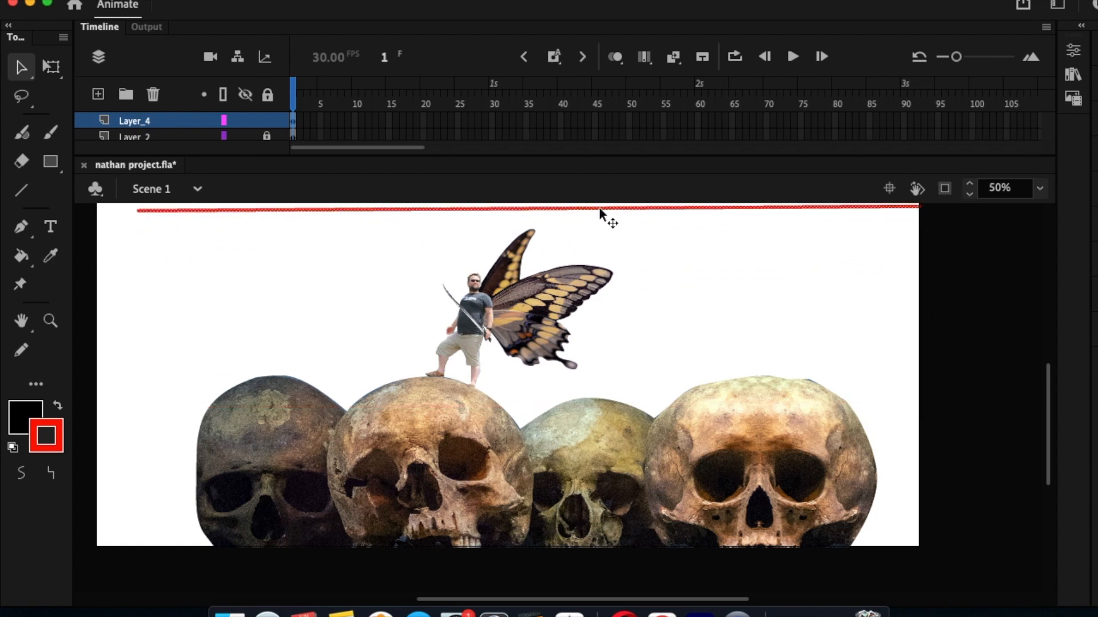
pyautogui.hotkey('ctrl', 'shift', 'v')
pyautogui.moveTo(674, 399); pyautogui.dragTo(641, 224)
pyautogui.scroll(3, 640, 224)
pyautogui.moveTo(123, 242); pyautogui.dragTo(997, 363)
pyautogui.press('super+c')
pyautogui.press('super+v')
pyautogui.moveTo(905, 393); pyautogui.dragTo(869, 319)
# Keep copying the stack of horizontal lines and placing the copies below until they extend past the canvas's bottom edge.
pyautogui.moveTo(122, 263); pyautogui.dragTo(996, 363)
pyautogui.press('super+c')
pyautogui.press('super+v')
pyautogui.moveTo(830, 428); pyautogui.dragTo(794, 408)
pyautogui.moveTo(652, 286); pyautogui.dragTo(652, 441)
pyautogui.moveTo(124, 283); pyautogui.dragTo(960, 469)
pyautogui.press('super+c')
pyautogui.press('super+v')
pyautogui.moveTo(706, 339); pyautogui.dragTo(674, 449)
pyautogui.press('Up')
pyautogui.press('Up')
pyautogui.press('Up')
pyautogui.click(681, 402)
# Delete the surplus horizontal lines below the canvas, keeping only the first one under its bottom edge.
pyautogui.scroll(-3, 684, 406)
pyautogui.moveTo(111, 526); pyautogui.dragTo(931, 527)
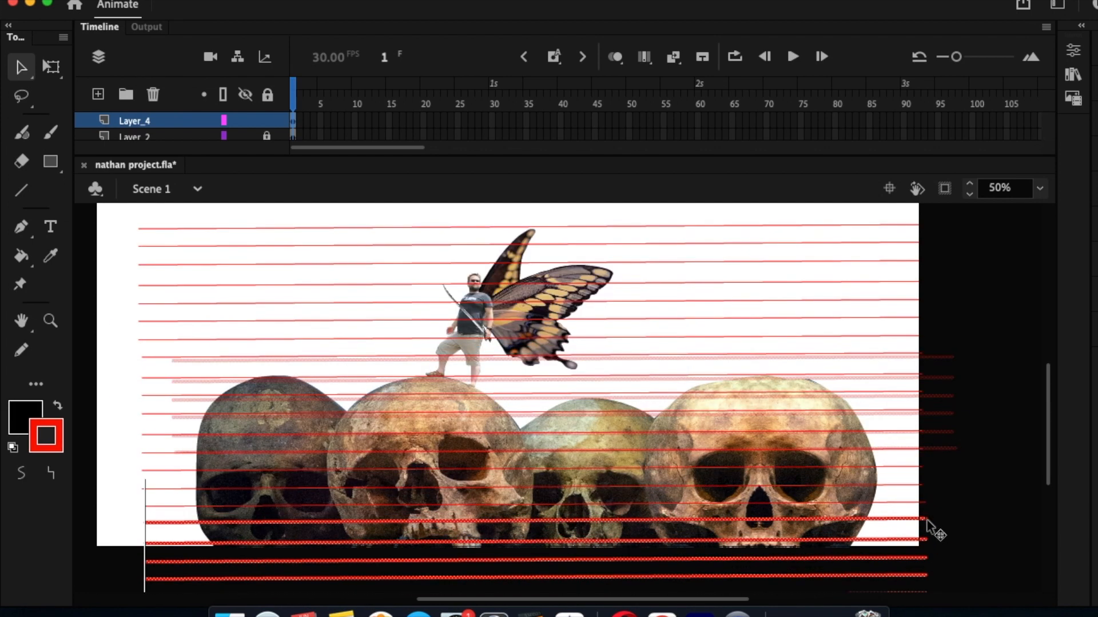
pyautogui.scroll(-3, 966, 570)
pyautogui.moveTo(979, 565); pyautogui.dragTo(133, 481)
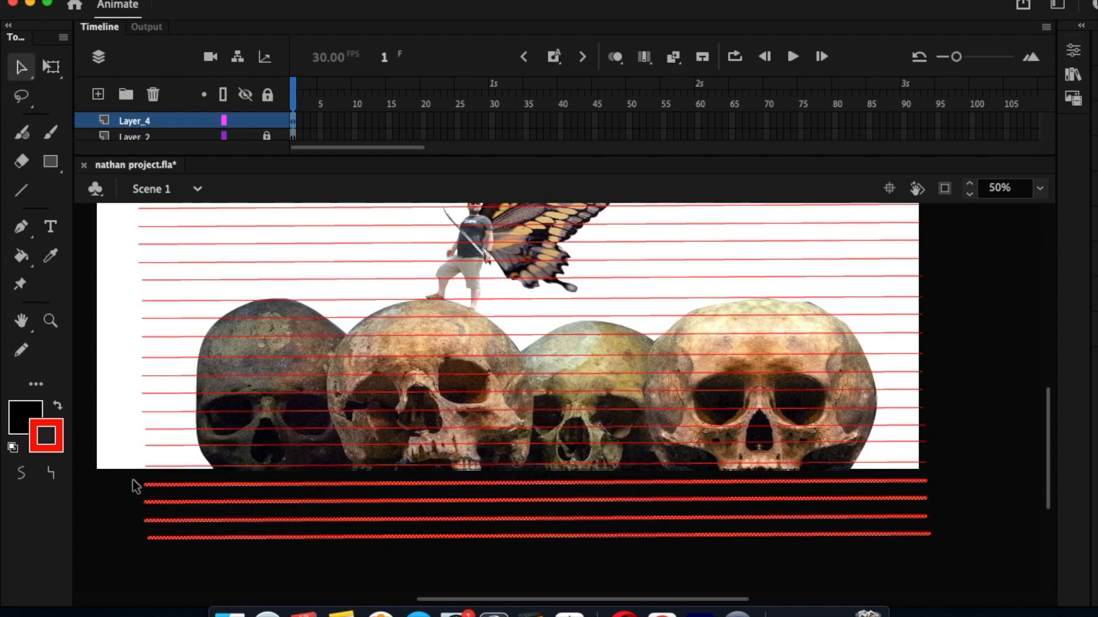
pyautogui.moveTo(996, 577); pyautogui.dragTo(129, 502)
pyautogui.press('Delete')
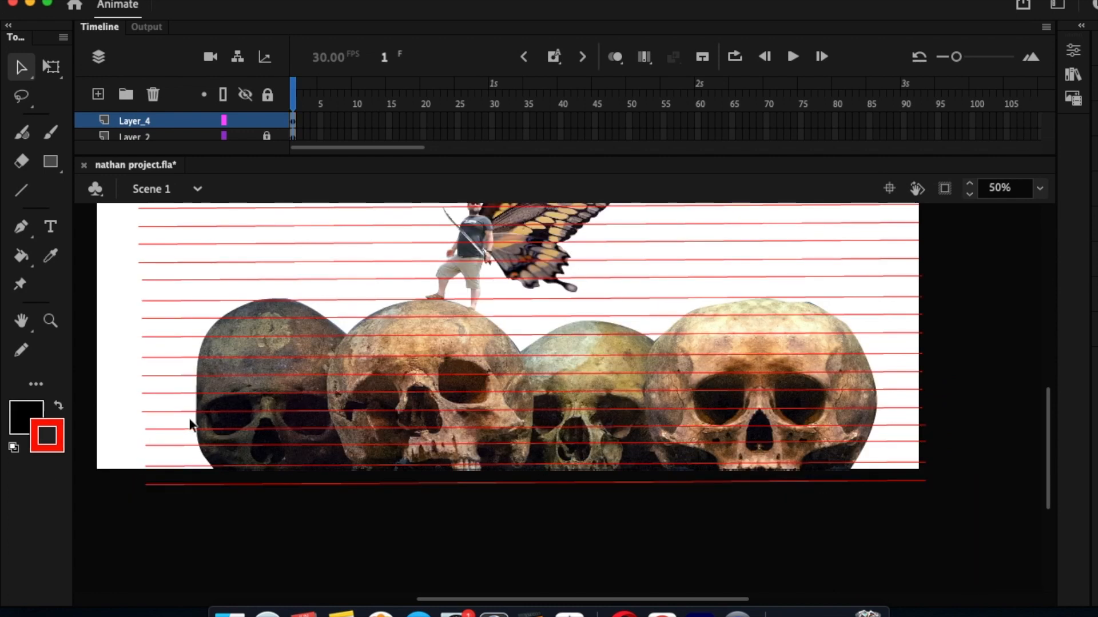
# Duplicate the complete set of horizontal lines over the artwork.
pyautogui.scroll(3, 179, 422)
pyautogui.hscroll(-3, 179, 421)
pyautogui.click(51, 321)
pyautogui.keyDown('alt'); pyautogui.click(526, 438); pyautogui.keyUp('alt')
pyautogui.click(21, 67)
pyautogui.moveTo(363, 279); pyautogui.dragTo(861, 544)
pyautogui.hotkey('shift', 'Up')
pyautogui.hotkey('shift', 'Up')
pyautogui.hotkey('shift', 'Left')
pyautogui.hotkey('shift', 'Left')
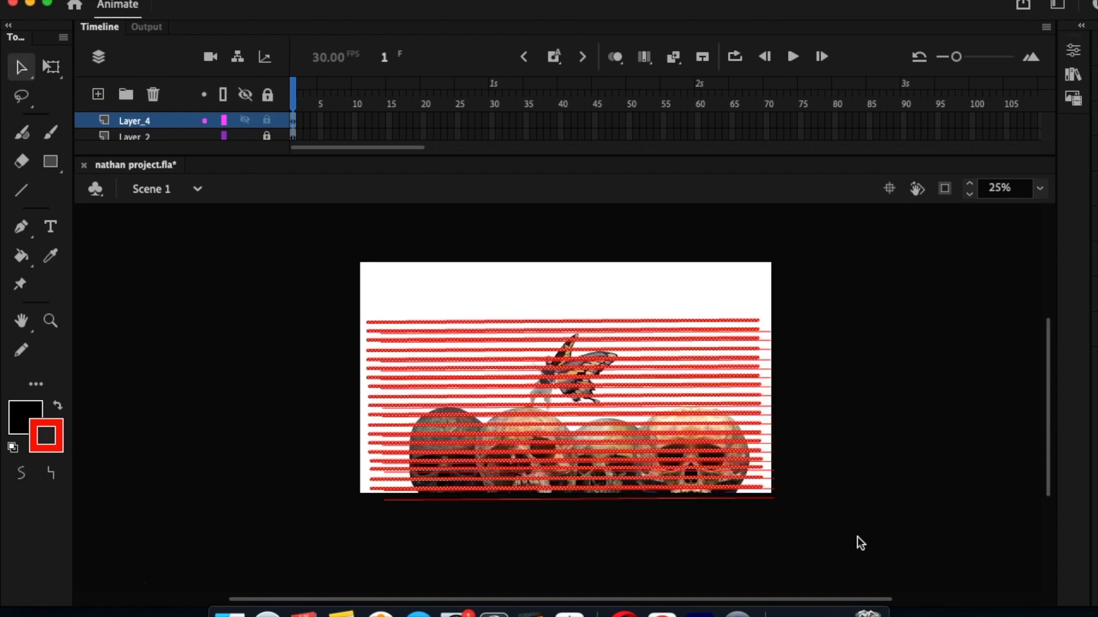
# Rotate the copied lines to vertical and align them with the top and left end of the horizontal lines.
pyautogui.click(51, 67)
pyautogui.moveTo(368, 319); pyautogui.dragTo(618, 273)
pyautogui.scroll(-5, 618, 272)
pyautogui.moveTo(641, 500); pyautogui.dragTo(542, 616)
pyautogui.hotkey('shift', 'Up')
pyautogui.hotkey('shift', 'Up')
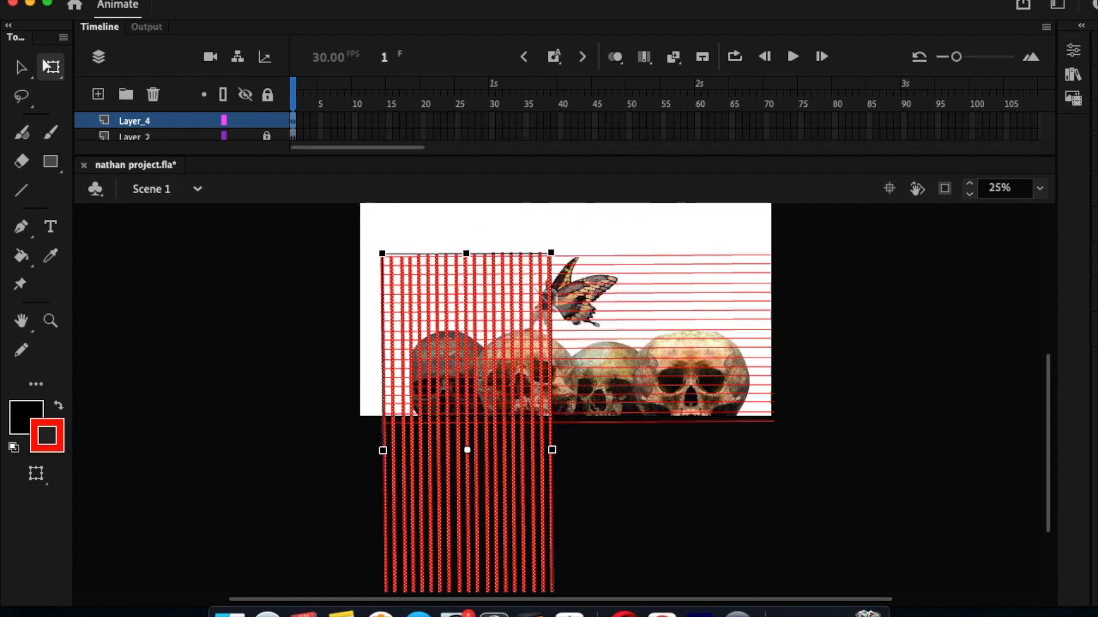
pyautogui.hotkey('shift', 'Right')
# Move the part of the vertical lines below the canvas up beside the first set to continue the grid rightward.
pyautogui.scroll(-7, 608, 574)
pyautogui.moveTo(609, 559); pyautogui.dragTo(332, 317)
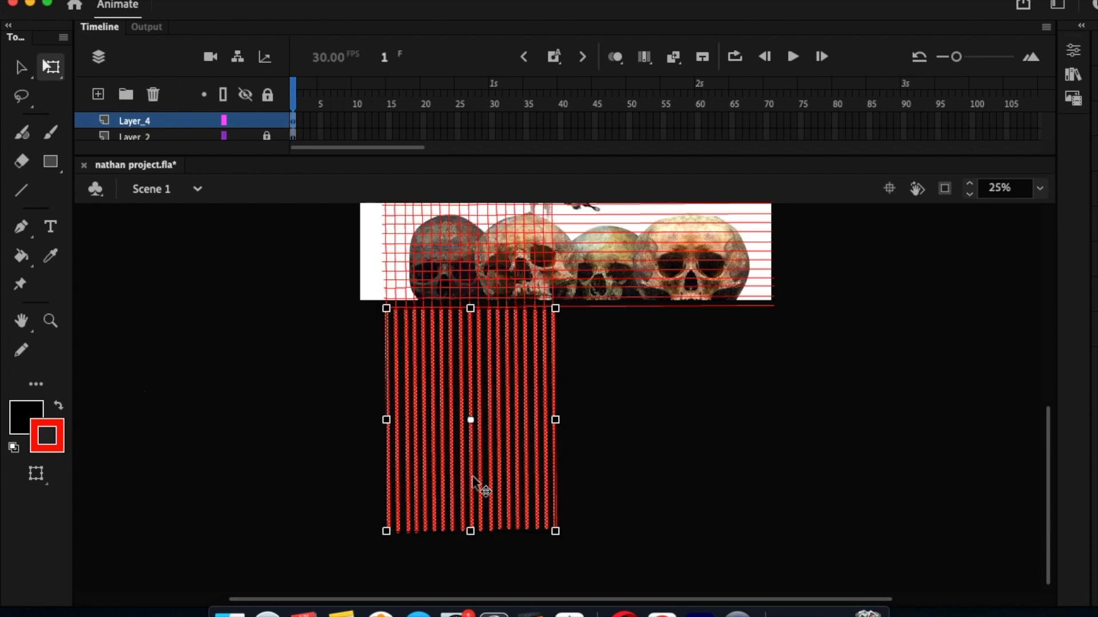
pyautogui.scroll(9, 486, 494)
pyautogui.moveTo(507, 507); pyautogui.dragTo(674, 328)
pyautogui.hotkey('shift', 'Left')
pyautogui.hotkey('shift', 'Left')
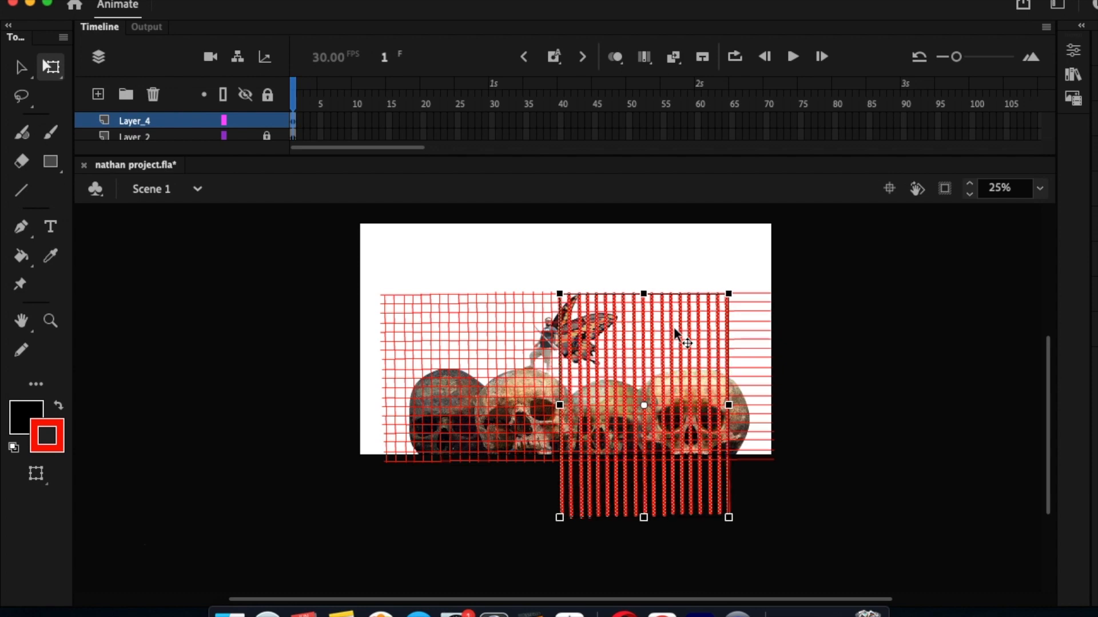
# Delete the ends of the second set of vertical lines that stick out below the grid.
pyautogui.moveTo(764, 543); pyautogui.dragTo(535, 463)
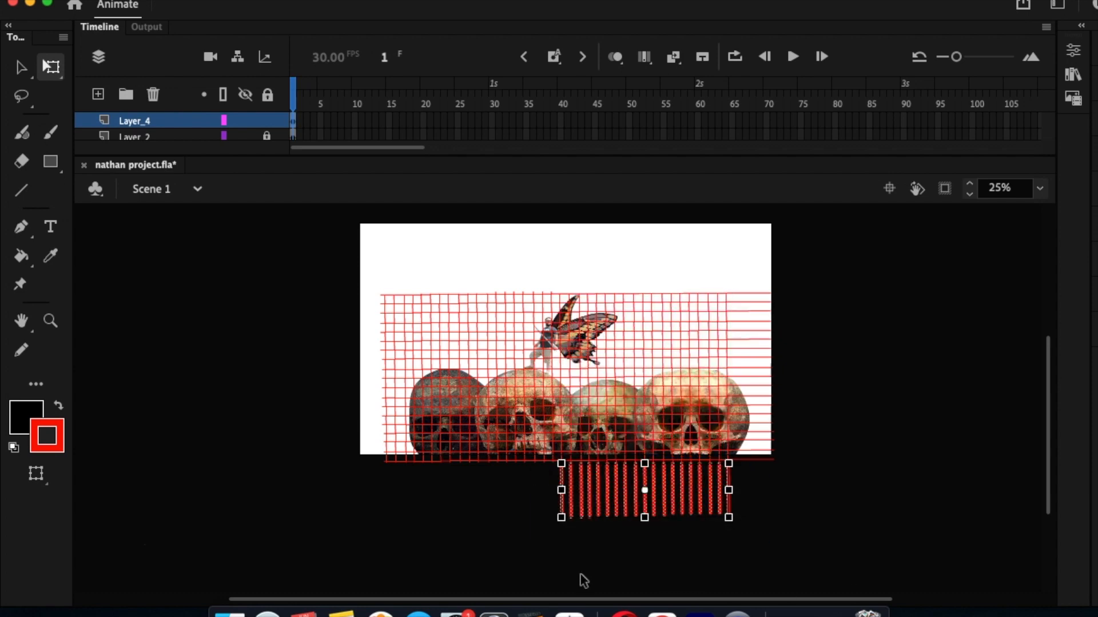
pyautogui.hscroll(4, 615, 518)
pyautogui.scroll(-1, 615, 518)
pyautogui.press('BackSpace')
# Paste another copy of the lines, rotate it to vertical and place it over the grid's open right end.
pyautogui.press('super+v')
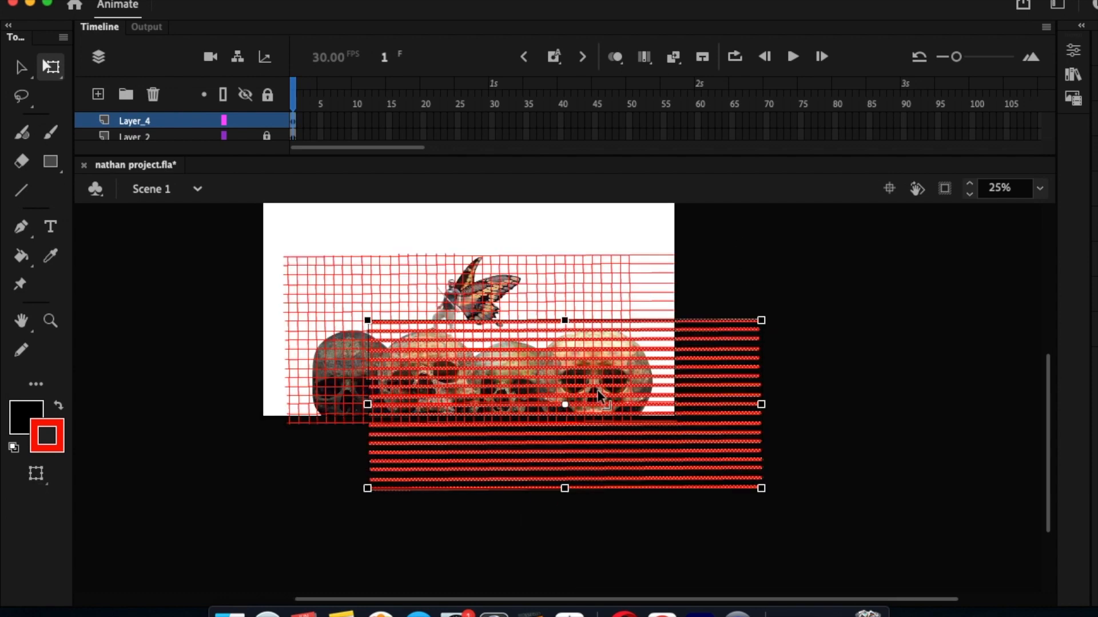
pyautogui.moveTo(778, 323); pyautogui.dragTo(642, 558)
pyautogui.moveTo(592, 446); pyautogui.dragTo(726, 490)
# Delete the pasted vertical lines that extend below the grid and beyond the canvas's right edge.
pyautogui.scroll(-2, 891, 509)
pyautogui.moveTo(848, 561); pyautogui.dragTo(578, 309)
pyautogui.press('BackSpace')
pyautogui.scroll(3, 761, 341)
pyautogui.hscroll(2, 761, 342)
pyautogui.moveTo(793, 254); pyautogui.dragTo(582, 515)
pyautogui.press('BackSpace')
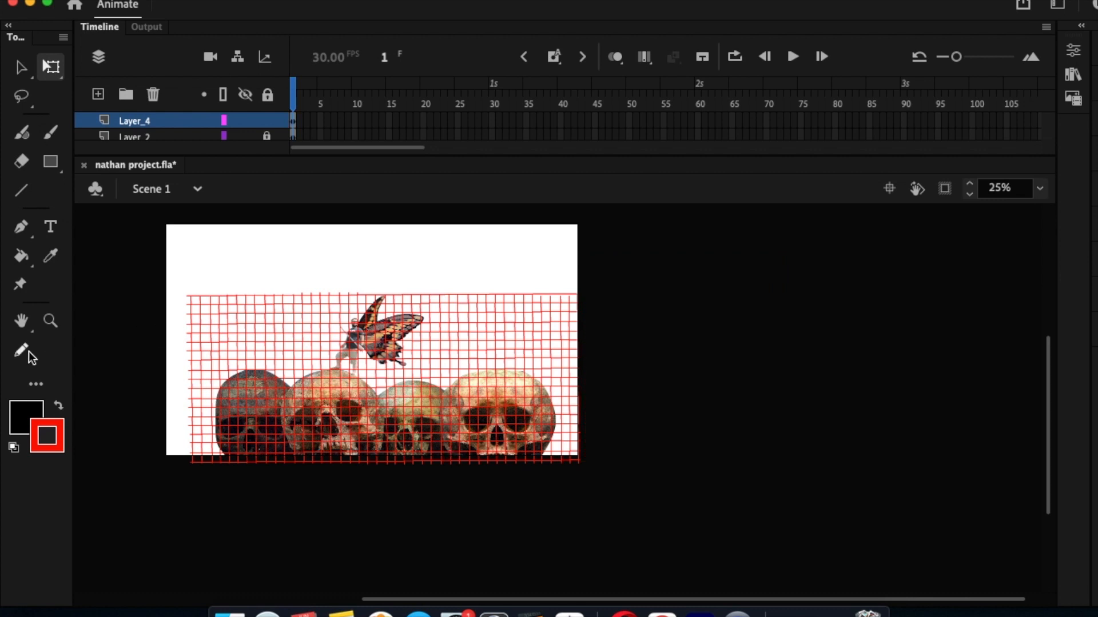
# Remove the grid areas around the winged man and the skulls with the Lasso tool, leaving the grid over the figures.
pyautogui.click(21, 97)
pyautogui.moveTo(381, 293)
pyautogui.mouseDown()
pyautogui.moveTo(339, 325)
pyautogui.moveTo(329, 359)
pyautogui.moveTo(307, 373)
pyautogui.moveTo(292, 380)
pyautogui.moveTo(252, 366)
pyautogui.moveTo(229, 377)
pyautogui.moveTo(213, 400)
pyautogui.moveTo(218, 491)
pyautogui.moveTo(201, 271)
pyautogui.moveTo(371, 289)
pyautogui.mouseUp()
pyautogui.press('Delete')
pyautogui.moveTo(547, 466)
pyautogui.mouseDown()
pyautogui.moveTo(564, 406)
pyautogui.moveTo(533, 360)
pyautogui.moveTo(474, 359)
pyautogui.moveTo(450, 382)
pyautogui.moveTo(412, 369)
pyautogui.moveTo(425, 310)
pyautogui.moveTo(395, 314)
pyautogui.moveTo(402, 285)
pyautogui.moveTo(614, 270)
pyautogui.moveTo(541, 468)
pyautogui.mouseUp()
pyautogui.press('Delete')
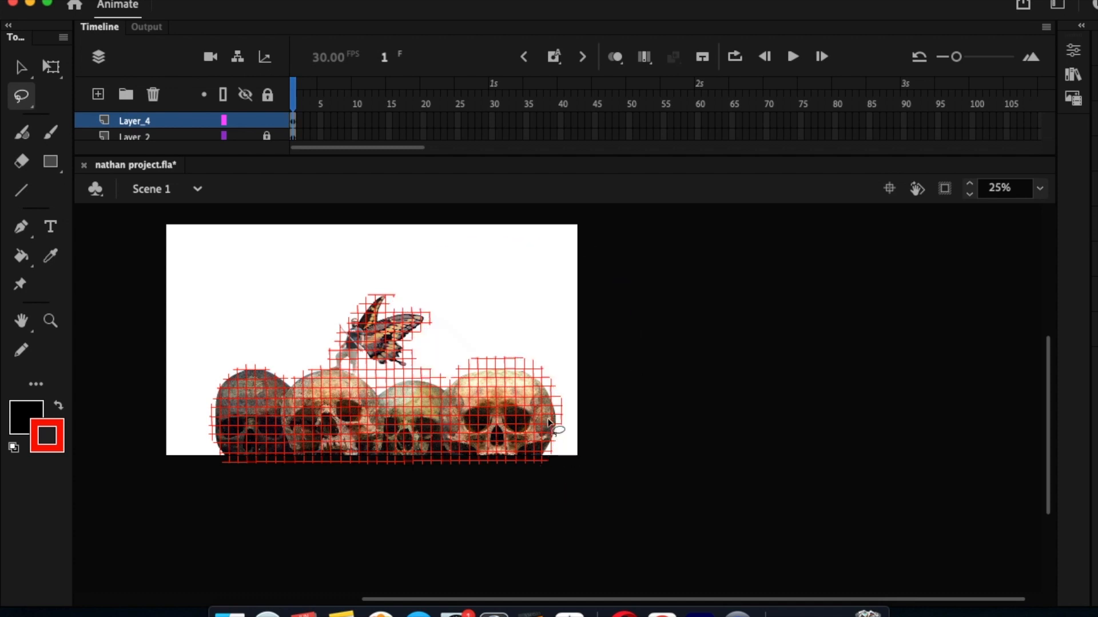
# Trace the outline of the leftmost dark skull and the edge it shares with the second skull using the Pencil tool.
pyautogui.click(21, 349)
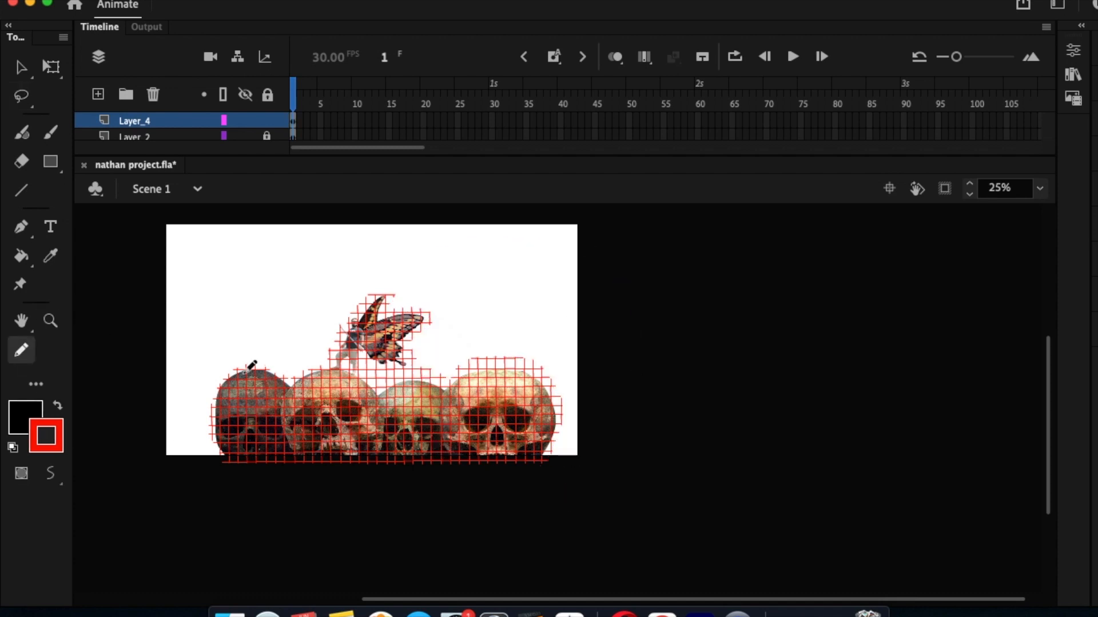
pyautogui.click(53, 321)
pyautogui.click(382, 381)
pyautogui.click(29, 356)
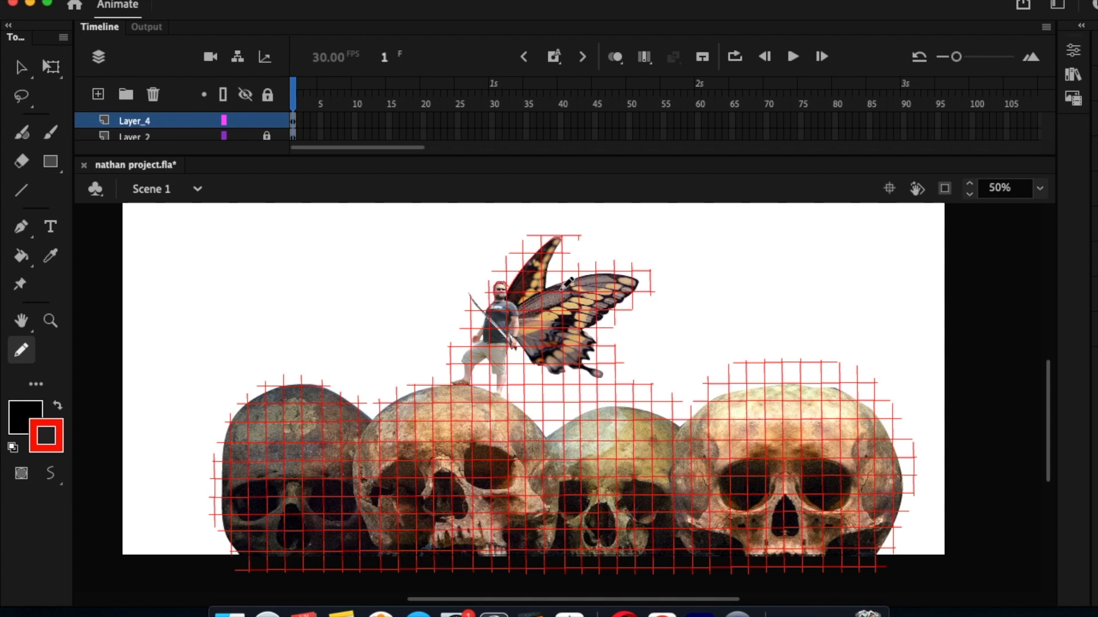
pyautogui.moveTo(375, 418)
pyautogui.mouseDown()
pyautogui.moveTo(357, 463)
pyautogui.moveTo(375, 583)
pyautogui.mouseUp()
pyautogui.moveTo(335, 390)
pyautogui.mouseDown()
pyautogui.moveTo(262, 396)
pyautogui.moveTo(226, 440)
pyautogui.moveTo(227, 532)
pyautogui.moveTo(266, 570)
pyautogui.mouseUp()
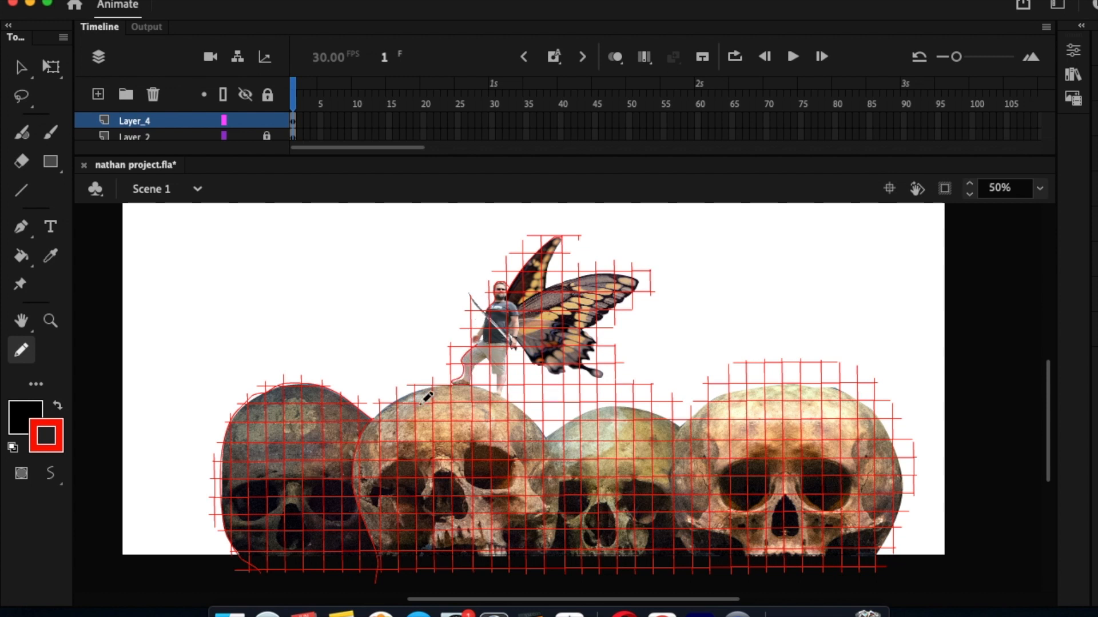
# Trace the outer contours of the second, third and fourth skulls.
pyautogui.moveTo(392, 403); pyautogui.dragTo(370, 423)
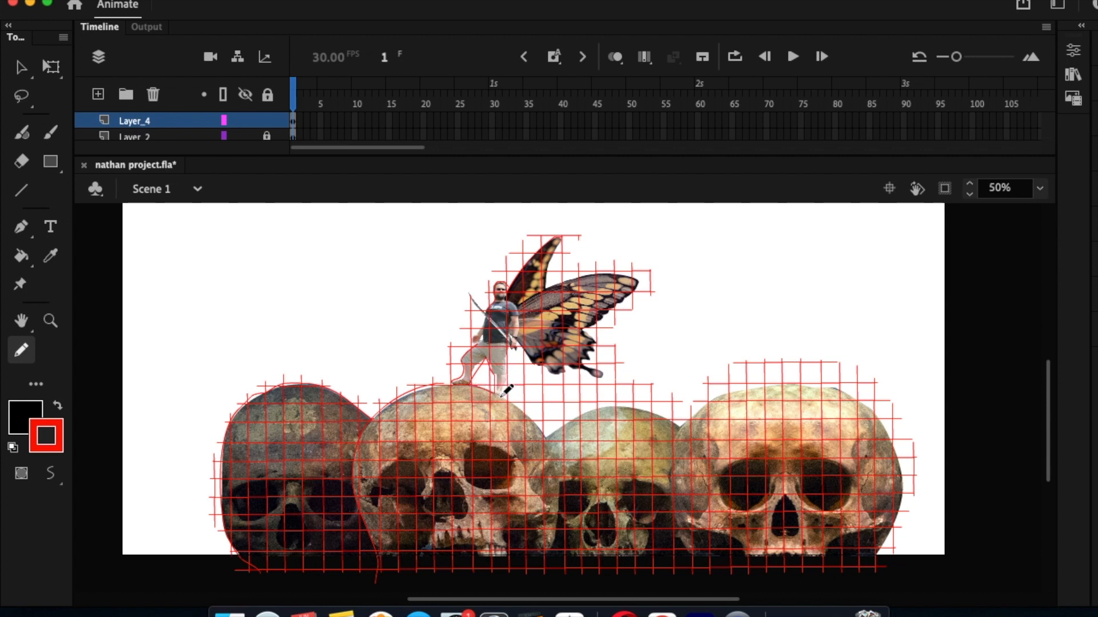
pyautogui.moveTo(518, 400)
pyautogui.mouseDown()
pyautogui.moveTo(554, 443)
pyautogui.moveTo(558, 535)
pyautogui.moveTo(531, 584)
pyautogui.mouseUp()
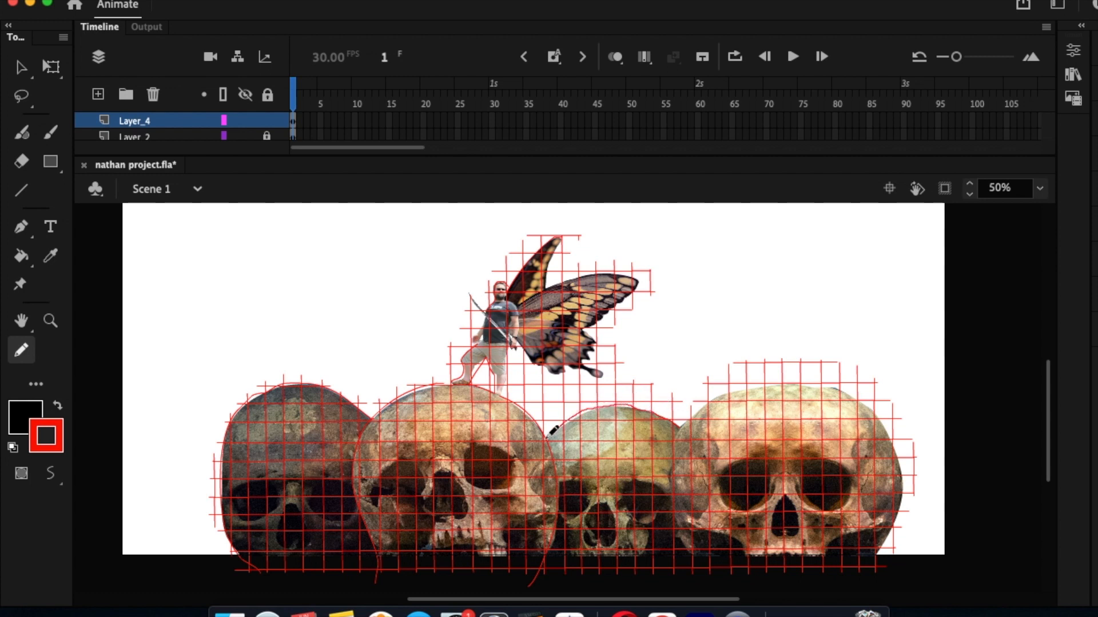
pyautogui.moveTo(564, 425); pyautogui.dragTo(621, 408)
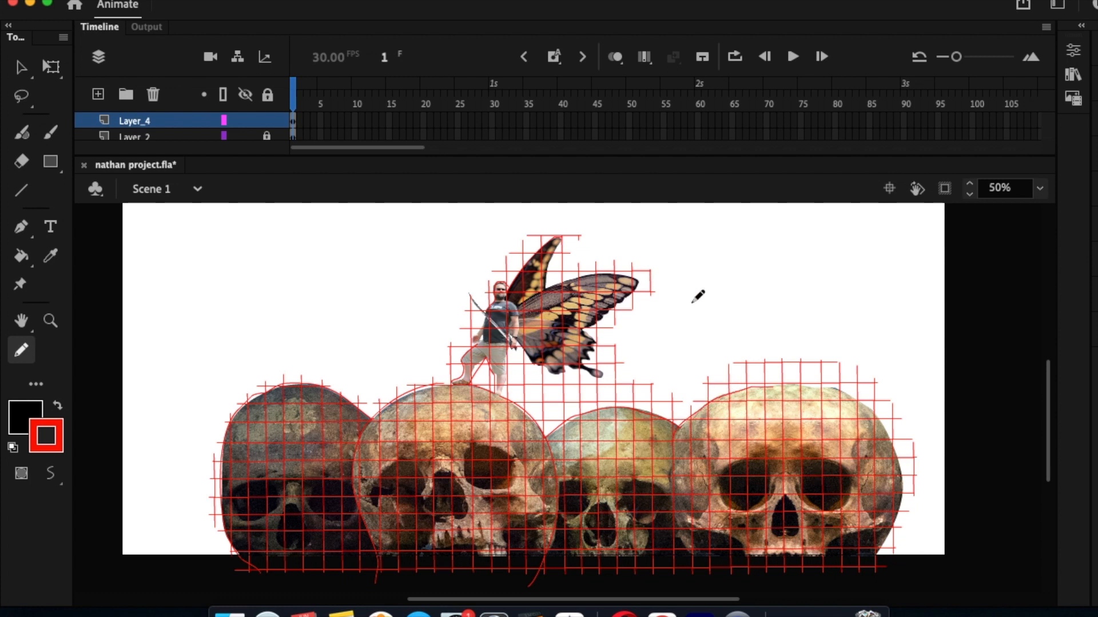
pyautogui.moveTo(880, 557)
pyautogui.mouseDown()
pyautogui.moveTo(903, 487)
pyautogui.moveTo(887, 417)
pyautogui.moveTo(855, 394)
pyautogui.moveTo(769, 384)
pyautogui.mouseUp()
# Trace the second skull's eye sockets, the third skull's right socket, and the fourth skull's nose and right socket.
pyautogui.moveTo(486, 439)
pyautogui.mouseDown()
pyautogui.moveTo(465, 475)
pyautogui.moveTo(494, 490)
pyautogui.moveTo(517, 477)
pyautogui.moveTo(496, 439)
pyautogui.mouseUp()
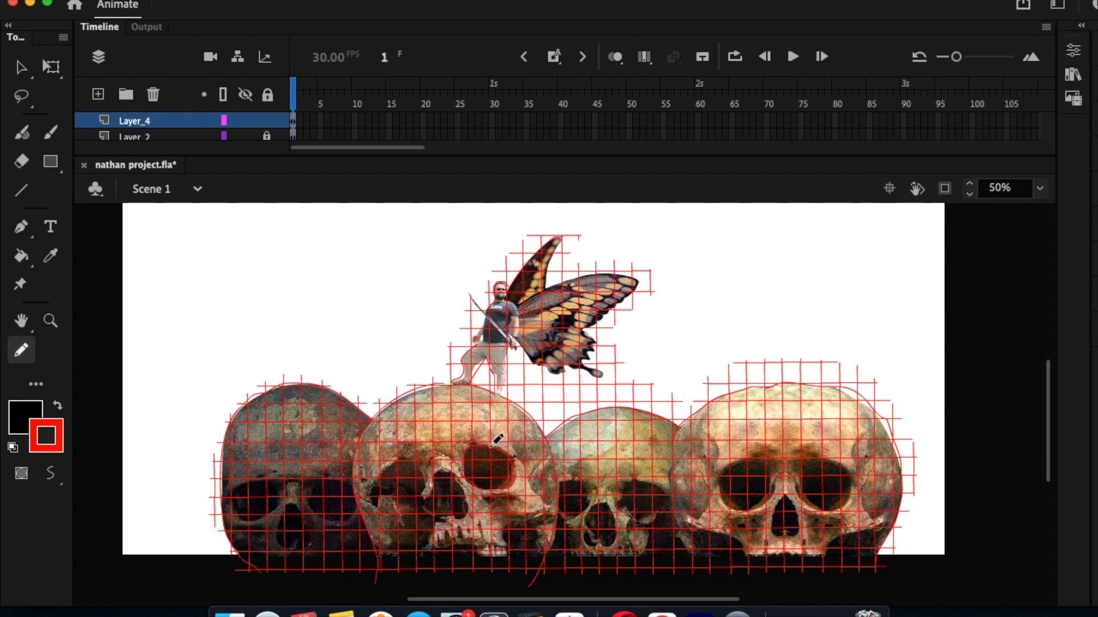
pyautogui.moveTo(378, 483)
pyautogui.mouseDown()
pyautogui.moveTo(375, 506)
pyautogui.moveTo(394, 497)
pyautogui.moveTo(403, 523)
pyautogui.mouseUp()
pyautogui.moveTo(627, 484)
pyautogui.mouseDown()
pyautogui.moveTo(630, 513)
pyautogui.moveTo(646, 523)
pyautogui.moveTo(668, 503)
pyautogui.moveTo(639, 475)
pyautogui.mouseUp()
pyautogui.moveTo(784, 489)
pyautogui.mouseDown()
pyautogui.moveTo(775, 517)
pyautogui.moveTo(792, 537)
pyautogui.moveTo(799, 500)
pyautogui.moveTo(787, 490)
pyautogui.mouseUp()
pyautogui.moveTo(829, 459)
pyautogui.mouseDown()
pyautogui.moveTo(807, 491)
pyautogui.moveTo(830, 510)
pyautogui.moveTo(849, 491)
pyautogui.moveTo(823, 461)
pyautogui.moveTo(842, 494)
pyautogui.mouseUp()
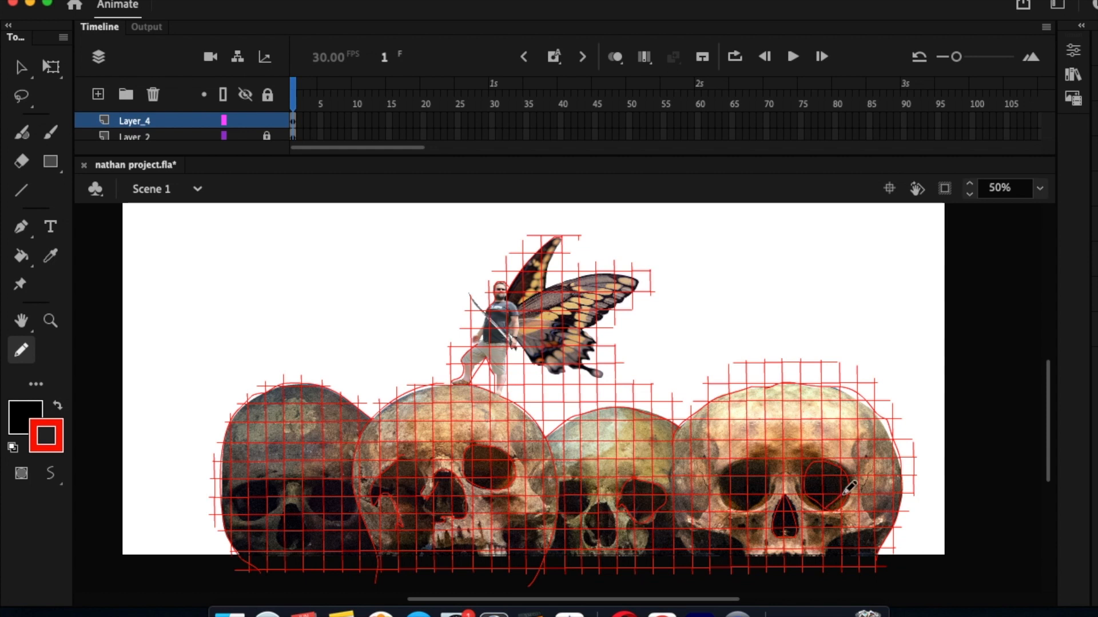
# Trace the fourth skull's side contours and the remaining eye sockets on the leftmost, third and fourth skulls.
pyautogui.moveTo(876, 428)
pyautogui.mouseDown()
pyautogui.moveTo(868, 516)
pyautogui.moveTo(885, 517)
pyautogui.moveTo(827, 549)
pyautogui.mouseUp()
pyautogui.moveTo(853, 457)
pyautogui.mouseDown()
pyautogui.moveTo(867, 432)
pyautogui.moveTo(863, 396)
pyautogui.moveTo(826, 379)
pyautogui.mouseUp()
pyautogui.moveTo(229, 486)
pyautogui.mouseDown()
pyautogui.moveTo(250, 517)
pyautogui.moveTo(280, 502)
pyautogui.moveTo(283, 489)
pyautogui.moveTo(323, 482)
pyautogui.moveTo(323, 467)
pyautogui.moveTo(314, 505)
pyautogui.moveTo(337, 518)
pyautogui.moveTo(360, 502)
pyautogui.mouseUp()
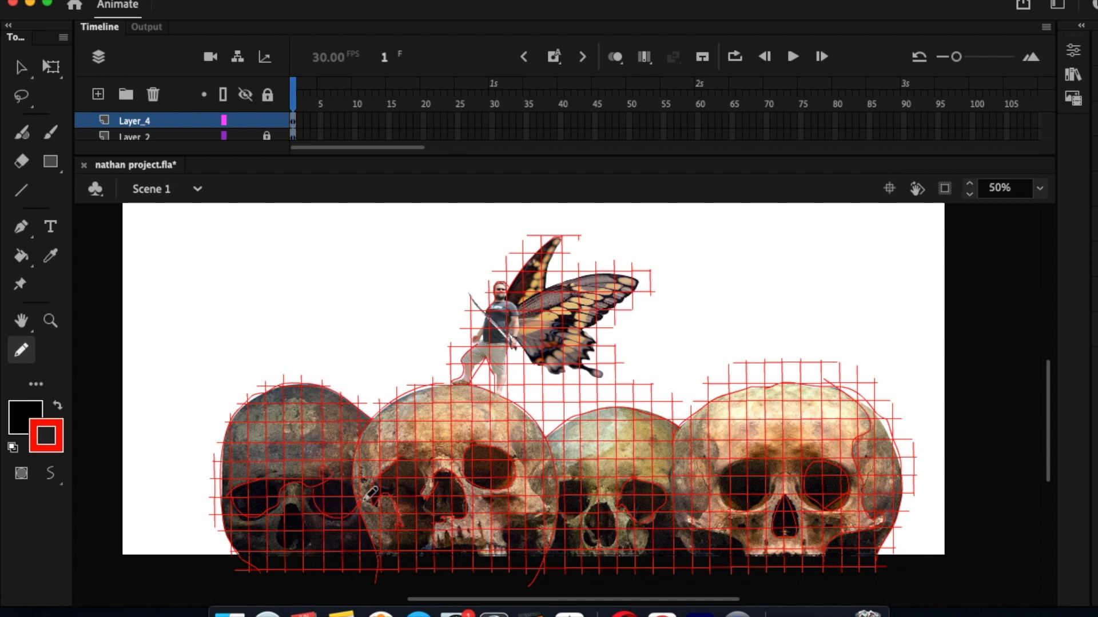
pyautogui.moveTo(574, 481)
pyautogui.mouseDown()
pyautogui.moveTo(561, 482)
pyautogui.moveTo(576, 517)
pyautogui.moveTo(570, 481)
pyautogui.mouseUp()
pyautogui.moveTo(727, 469)
pyautogui.mouseDown()
pyautogui.moveTo(777, 486)
pyautogui.moveTo(746, 507)
pyautogui.moveTo(722, 473)
pyautogui.mouseUp()
pyautogui.moveTo(715, 475)
pyautogui.mouseDown()
pyautogui.moveTo(695, 515)
pyautogui.moveTo(676, 496)
pyautogui.mouseUp()
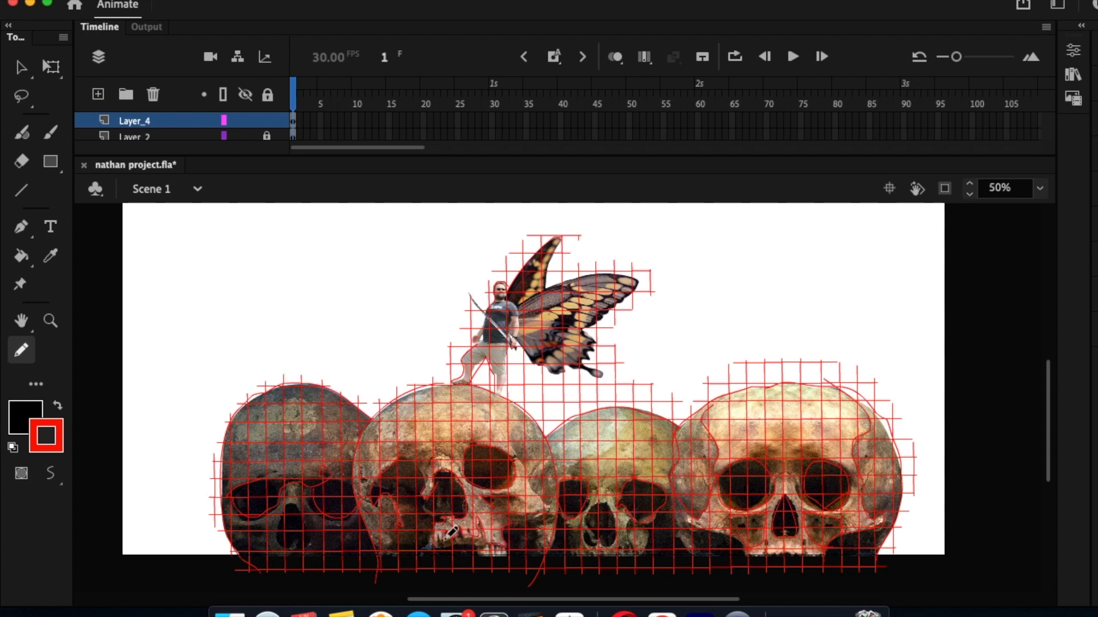
# Trace the second skull's teeth and the leftmost skull's forehead patch, brow, nose and jaw details.
pyautogui.moveTo(430, 551); pyautogui.dragTo(512, 549)
pyautogui.moveTo(275, 400)
pyautogui.mouseDown()
pyautogui.moveTo(271, 437)
pyautogui.moveTo(298, 440)
pyautogui.moveTo(317, 420)
pyautogui.moveTo(297, 396)
pyautogui.moveTo(338, 437)
pyautogui.mouseUp()
pyautogui.moveTo(271, 473)
pyautogui.mouseDown()
pyautogui.moveTo(296, 479)
pyautogui.moveTo(310, 539)
pyautogui.moveTo(291, 507)
pyautogui.mouseUp()
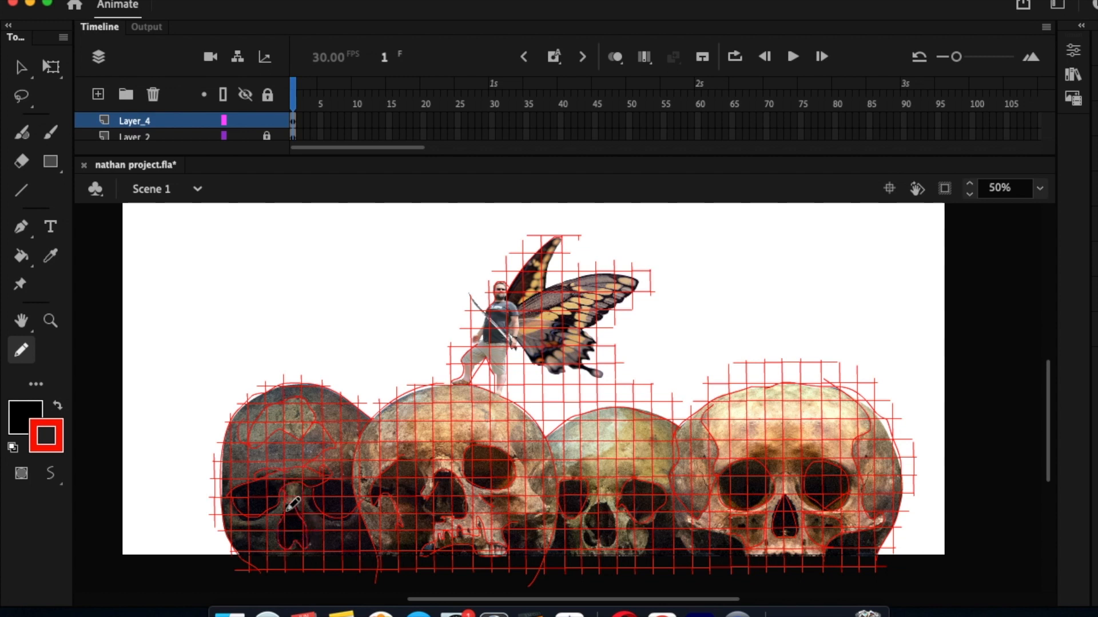
pyautogui.moveTo(357, 542); pyautogui.dragTo(344, 535)
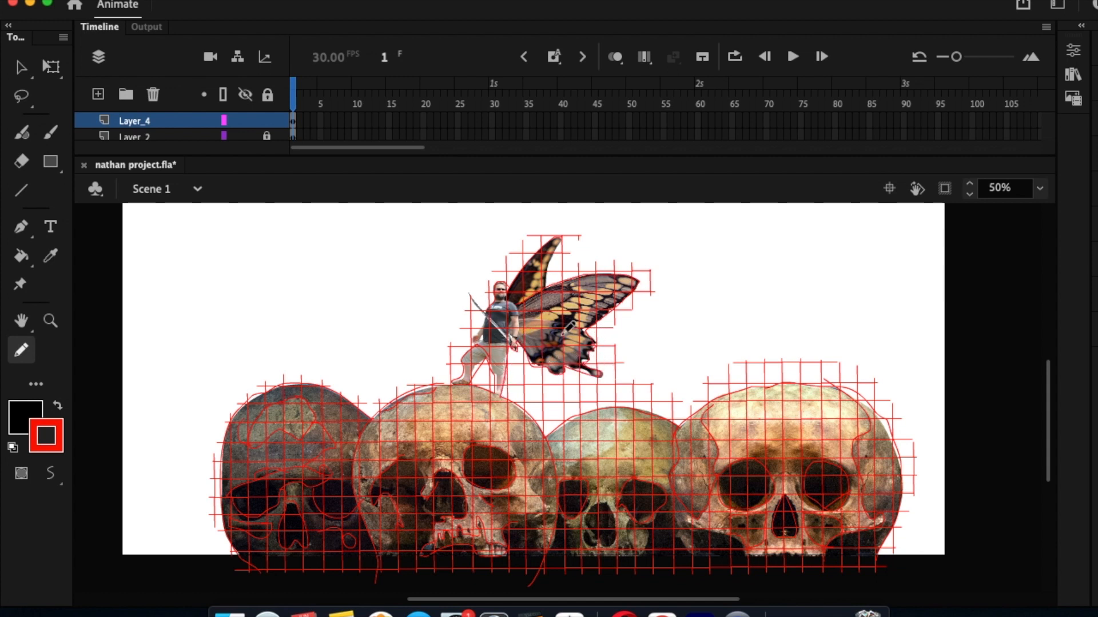
# Trace the edge and the yellow spots of the butterfly's upper wing.
pyautogui.click(50, 321)
pyautogui.click(555, 245)
pyautogui.scroll(-2, 556, 244)
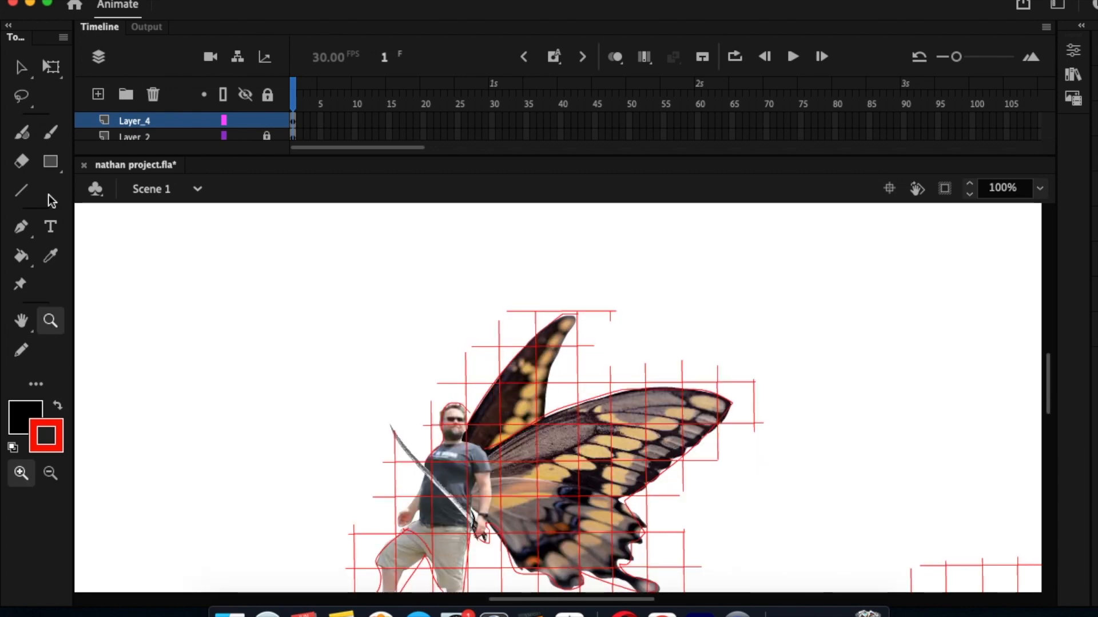
pyautogui.click(21, 349)
pyautogui.moveTo(571, 332); pyautogui.dragTo(545, 422)
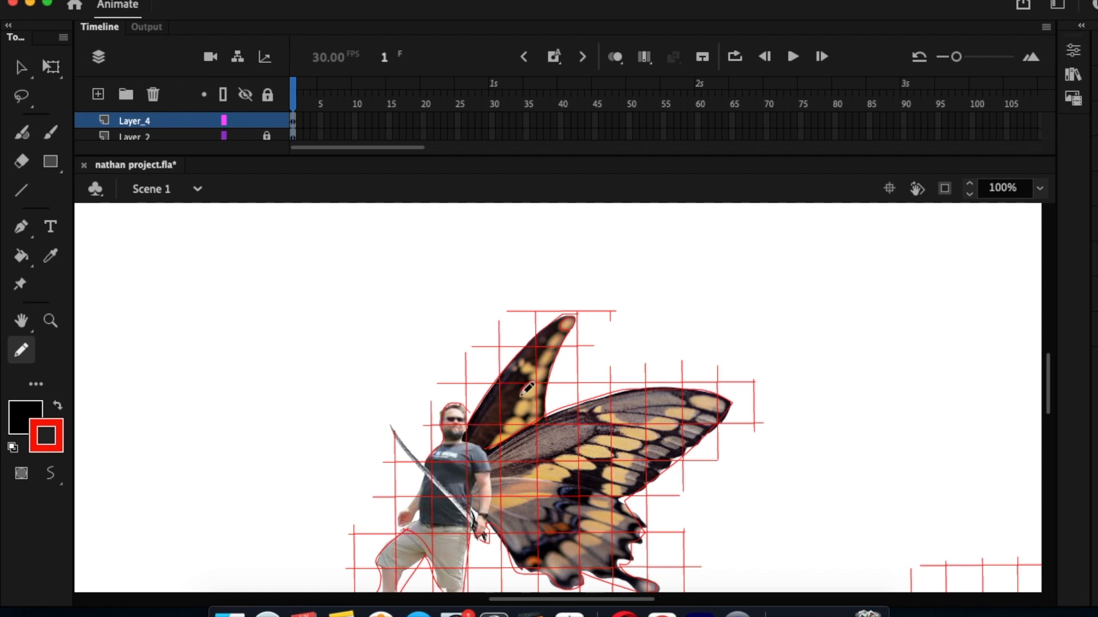
pyautogui.moveTo(559, 349)
pyautogui.mouseDown()
pyautogui.moveTo(565, 330)
pyautogui.moveTo(523, 372)
pyautogui.moveTo(539, 386)
pyautogui.mouseUp()
# Trace the outline of the man's sword.
pyautogui.moveTo(392, 427); pyautogui.dragTo(413, 446)
pyautogui.press('v')
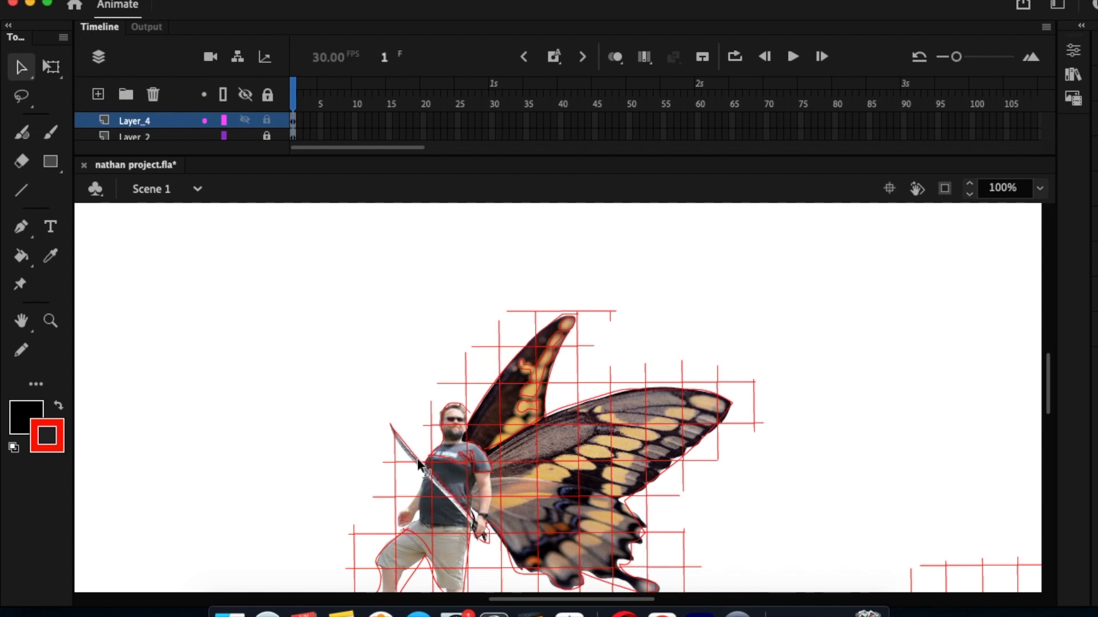
pyautogui.hotkey('shift', 'y')
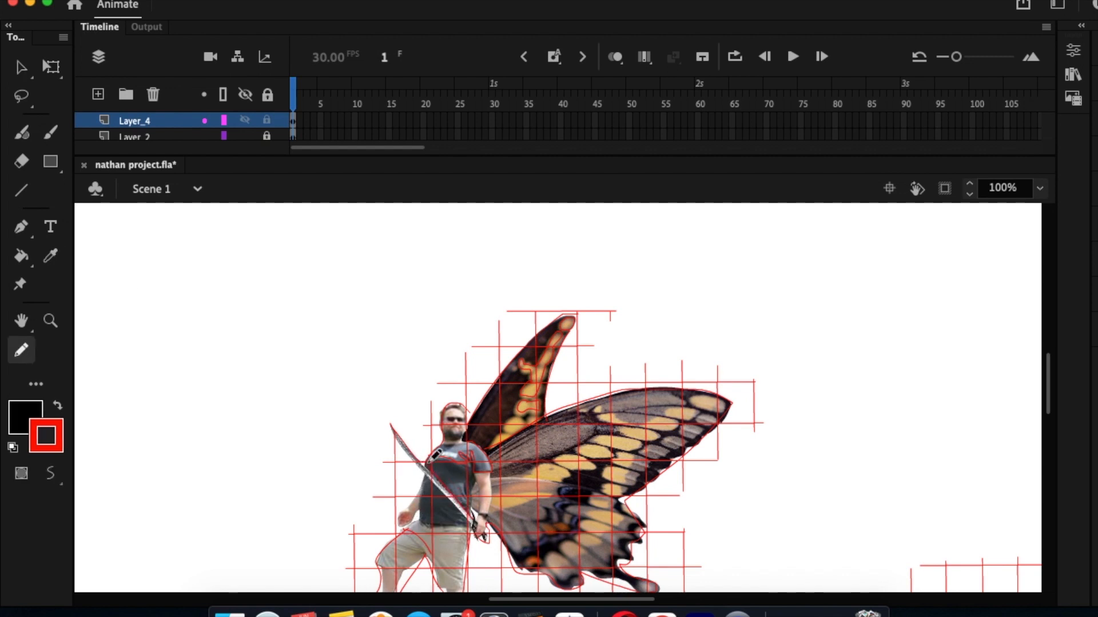
pyautogui.moveTo(402, 450); pyautogui.dragTo(391, 421)
# Trace the wing edges beside the man and the jagged outer edge of the large butterfly wing.
pyautogui.moveTo(492, 511); pyautogui.dragTo(495, 454)
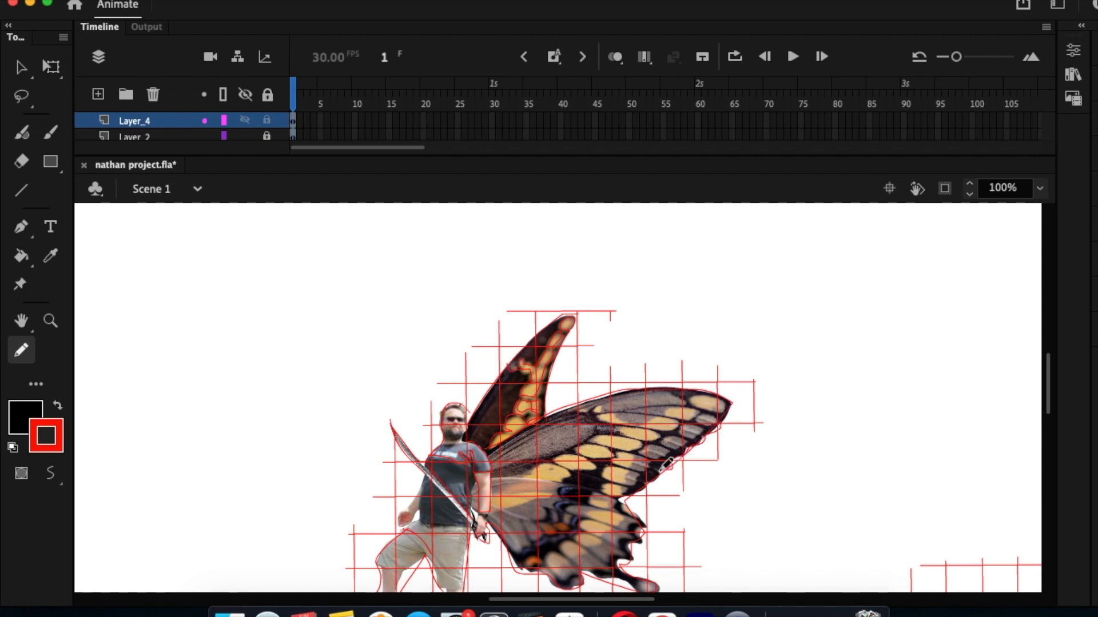
pyautogui.moveTo(666, 463)
pyautogui.mouseDown()
pyautogui.moveTo(632, 487)
pyautogui.moveTo(635, 510)
pyautogui.moveTo(653, 518)
pyautogui.mouseUp()
pyautogui.moveTo(725, 412)
pyautogui.mouseDown()
pyautogui.moveTo(698, 406)
pyautogui.moveTo(720, 416)
pyautogui.mouseUp()
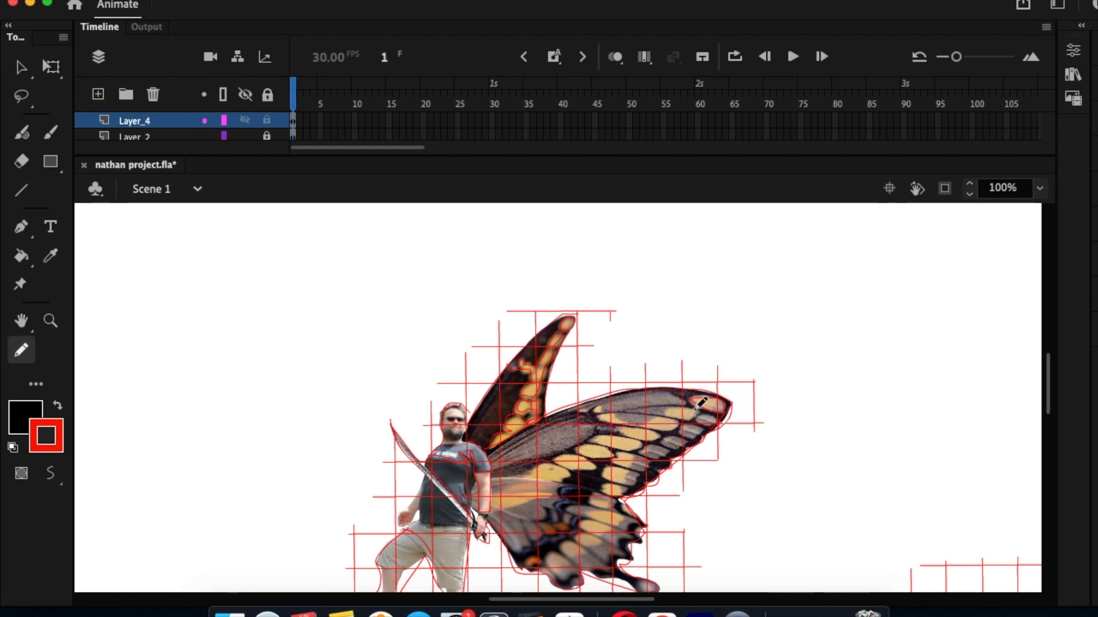
# Trace the veins and yellow spots inside the large wing, and the details of the man's shirt and shorts.
pyautogui.moveTo(672, 387)
pyautogui.mouseDown()
pyautogui.moveTo(613, 401)
pyautogui.moveTo(688, 396)
pyautogui.moveTo(726, 410)
pyautogui.moveTo(705, 416)
pyautogui.moveTo(720, 415)
pyautogui.mouseUp()
pyautogui.moveTo(578, 414)
pyautogui.mouseDown()
pyautogui.moveTo(523, 436)
pyautogui.moveTo(494, 460)
pyautogui.moveTo(555, 427)
pyautogui.moveTo(591, 424)
pyautogui.moveTo(577, 442)
pyautogui.moveTo(492, 459)
pyautogui.mouseUp()
pyautogui.moveTo(557, 468)
pyautogui.mouseDown()
pyautogui.moveTo(534, 469)
pyautogui.moveTo(586, 476)
pyautogui.moveTo(582, 499)
pyautogui.moveTo(631, 519)
pyautogui.mouseUp()
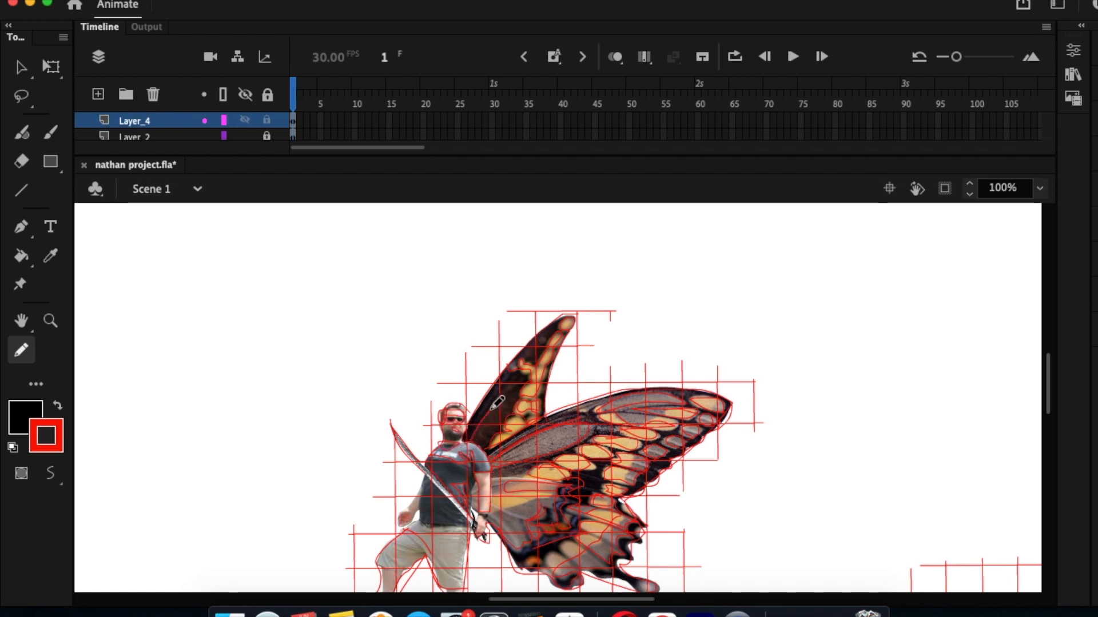
pyautogui.moveTo(403, 532)
pyautogui.mouseDown()
pyautogui.moveTo(417, 558)
pyautogui.moveTo(468, 581)
pyautogui.moveTo(453, 537)
pyautogui.mouseUp()
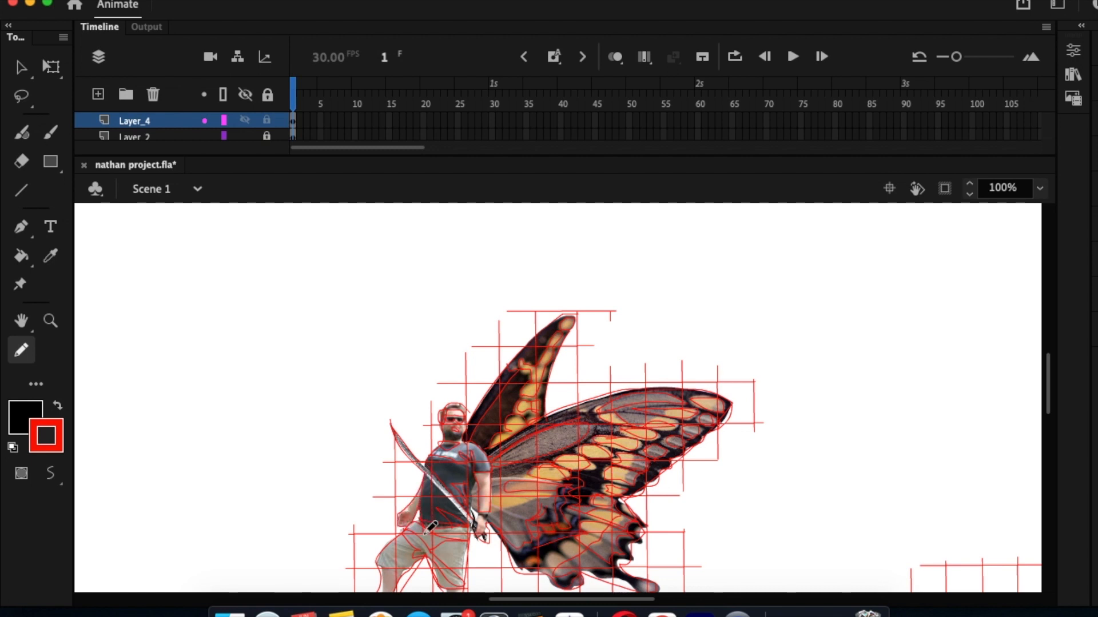
# Trace the patches on the large tan skull's forehead and the details of its temple and cheekbone.
pyautogui.scroll(-3, 490, 502)
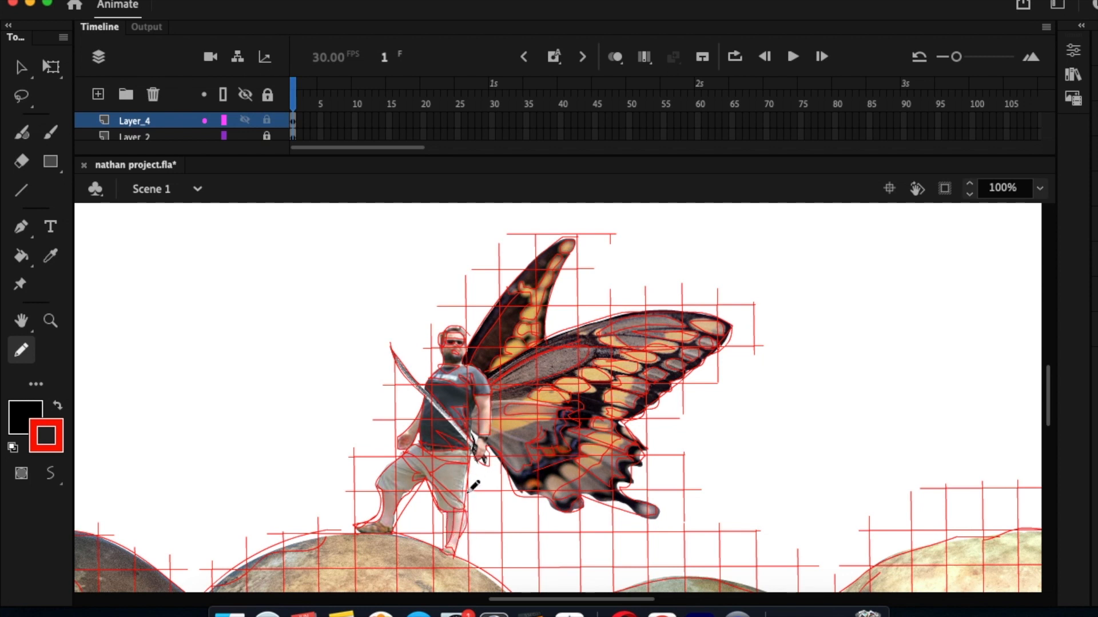
pyautogui.moveTo(302, 552)
pyautogui.mouseDown()
pyautogui.moveTo(363, 537)
pyautogui.moveTo(298, 543)
pyautogui.moveTo(222, 580)
pyautogui.mouseUp()
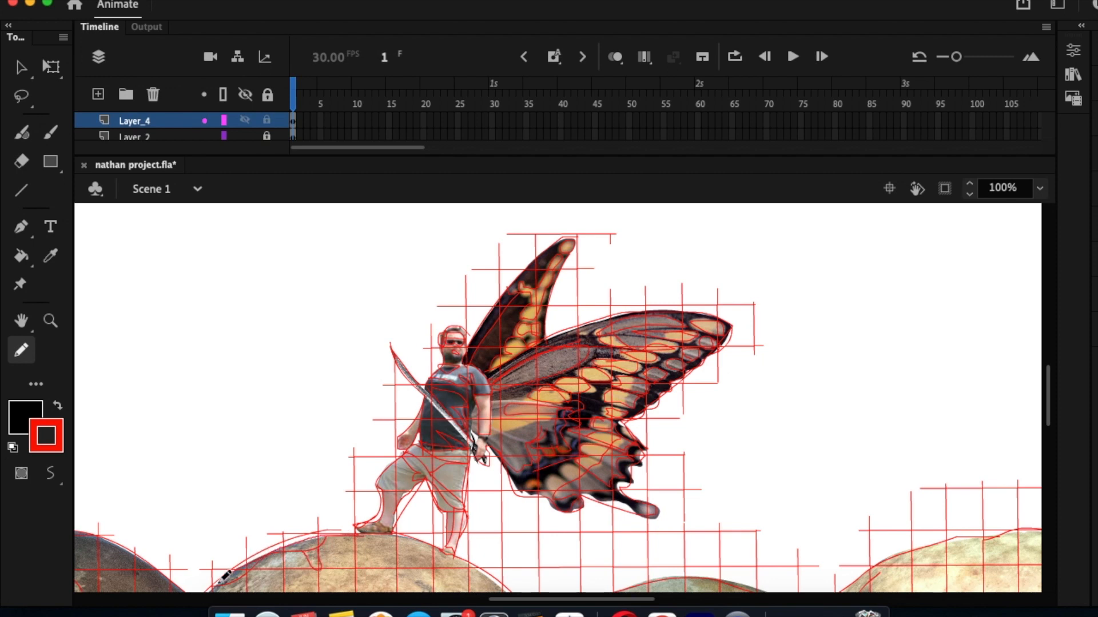
pyautogui.scroll(-8, 490, 572)
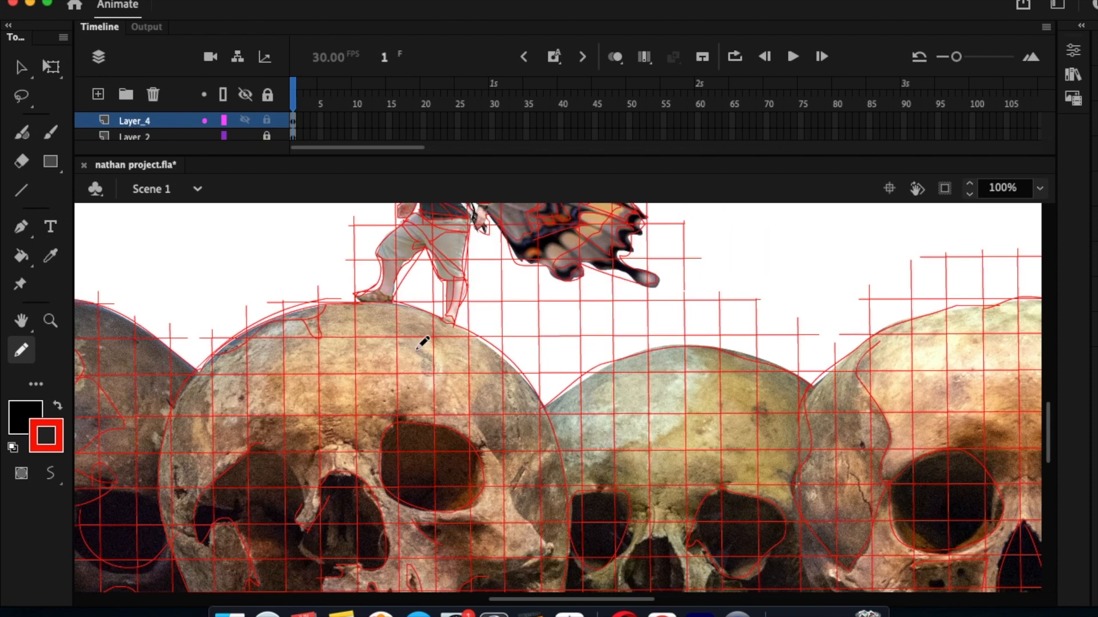
pyautogui.scroll(-3, 422, 344)
pyautogui.moveTo(422, 296); pyautogui.dragTo(419, 278)
pyautogui.moveTo(507, 302)
pyautogui.mouseDown()
pyautogui.moveTo(481, 316)
pyautogui.moveTo(485, 365)
pyautogui.moveTo(502, 388)
pyautogui.moveTo(520, 360)
pyautogui.moveTo(510, 293)
pyautogui.moveTo(491, 309)
pyautogui.mouseUp()
pyautogui.moveTo(524, 389)
pyautogui.mouseDown()
pyautogui.moveTo(515, 417)
pyautogui.moveTo(526, 390)
pyautogui.moveTo(517, 415)
pyautogui.moveTo(531, 451)
pyautogui.moveTo(553, 460)
pyautogui.moveTo(547, 486)
pyautogui.moveTo(486, 497)
pyautogui.moveTo(530, 516)
pyautogui.moveTo(482, 498)
pyautogui.moveTo(496, 501)
pyautogui.moveTo(494, 539)
pyautogui.moveTo(508, 527)
pyautogui.moveTo(546, 559)
pyautogui.moveTo(563, 532)
pyautogui.moveTo(569, 447)
pyautogui.moveTo(553, 480)
pyautogui.moveTo(552, 426)
pyautogui.moveTo(543, 430)
pyautogui.moveTo(559, 403)
pyautogui.moveTo(538, 448)
pyautogui.mouseUp()
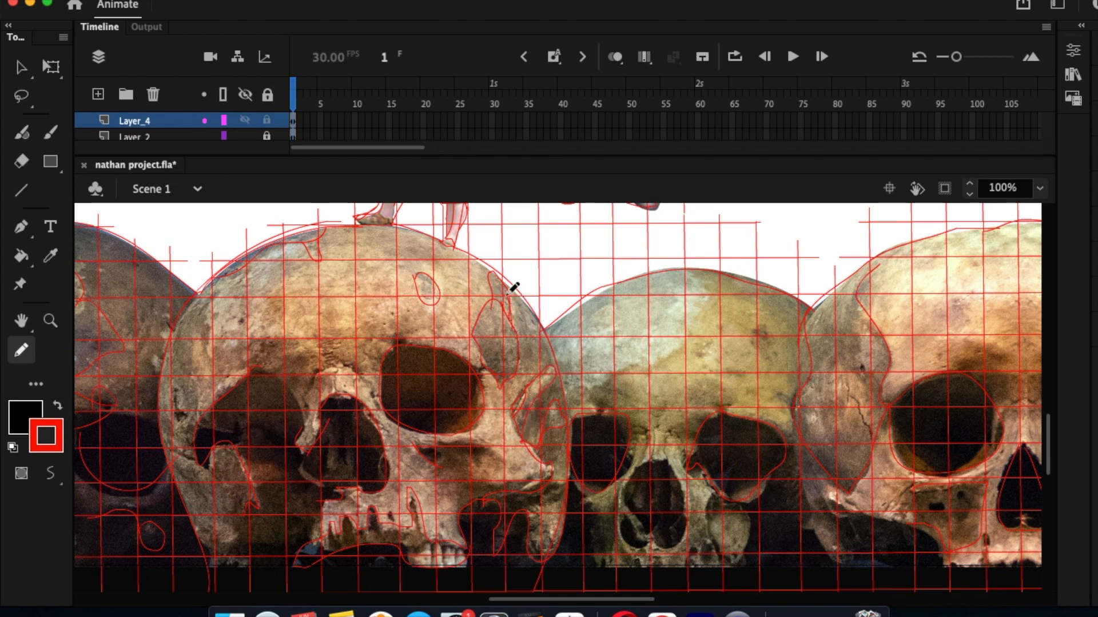
pyautogui.moveTo(514, 288)
pyautogui.mouseDown()
pyautogui.moveTo(534, 314)
pyautogui.moveTo(543, 380)
pyautogui.mouseUp()
pyautogui.moveTo(467, 456); pyautogui.dragTo(494, 452)
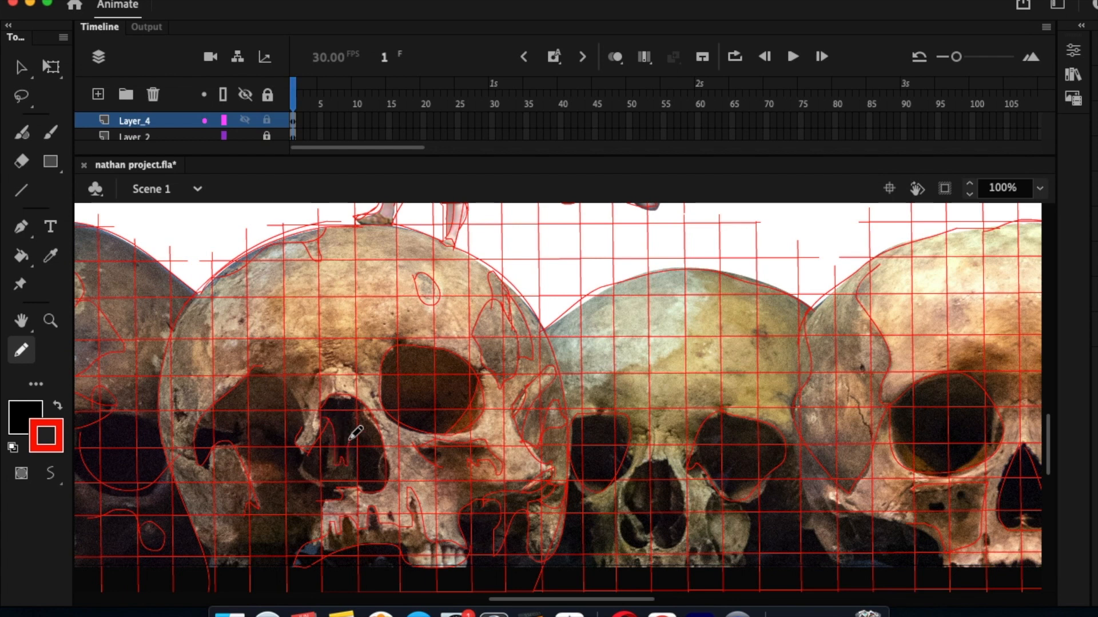
# Trace the large tan skull's nasal cavity interior, brow creases, teeth and the cracks along its outer side.
pyautogui.moveTo(342, 400)
pyautogui.mouseDown()
pyautogui.moveTo(325, 371)
pyautogui.moveTo(305, 395)
pyautogui.moveTo(333, 332)
pyautogui.moveTo(378, 388)
pyautogui.moveTo(377, 413)
pyautogui.moveTo(357, 374)
pyautogui.moveTo(335, 368)
pyautogui.mouseUp()
pyautogui.moveTo(409, 326)
pyautogui.mouseDown()
pyautogui.moveTo(394, 366)
pyautogui.moveTo(369, 336)
pyautogui.moveTo(398, 341)
pyautogui.mouseUp()
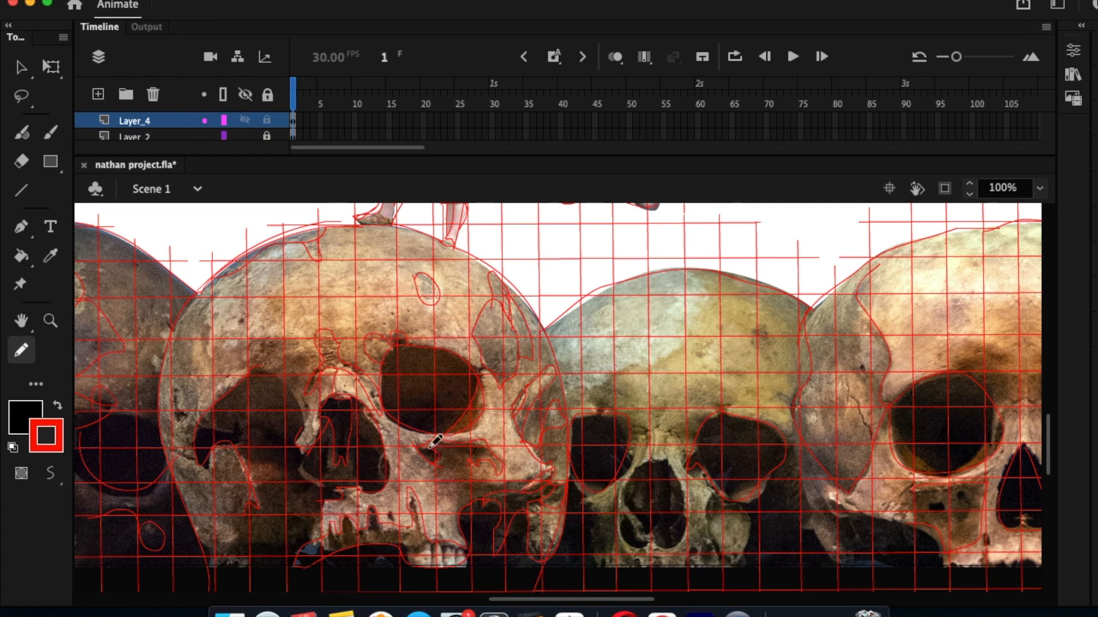
pyautogui.moveTo(321, 515)
pyautogui.mouseDown()
pyautogui.moveTo(322, 552)
pyautogui.moveTo(330, 529)
pyautogui.moveTo(346, 549)
pyautogui.moveTo(331, 540)
pyautogui.moveTo(356, 525)
pyautogui.moveTo(354, 538)
pyautogui.moveTo(347, 514)
pyautogui.moveTo(373, 545)
pyautogui.moveTo(367, 527)
pyautogui.moveTo(405, 530)
pyautogui.moveTo(419, 505)
pyautogui.moveTo(428, 541)
pyautogui.moveTo(439, 523)
pyautogui.moveTo(456, 537)
pyautogui.mouseUp()
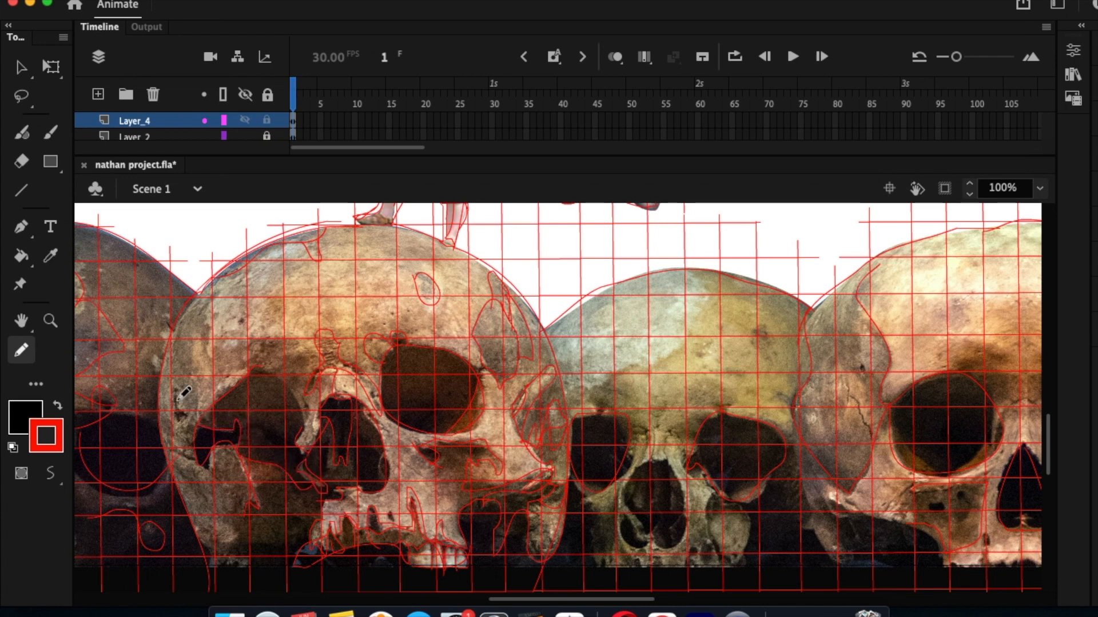
pyautogui.moveTo(179, 397)
pyautogui.mouseDown()
pyautogui.moveTo(177, 420)
pyautogui.moveTo(175, 392)
pyautogui.mouseUp()
pyautogui.moveTo(197, 459)
pyautogui.mouseDown()
pyautogui.moveTo(165, 441)
pyautogui.moveTo(199, 465)
pyautogui.mouseUp()
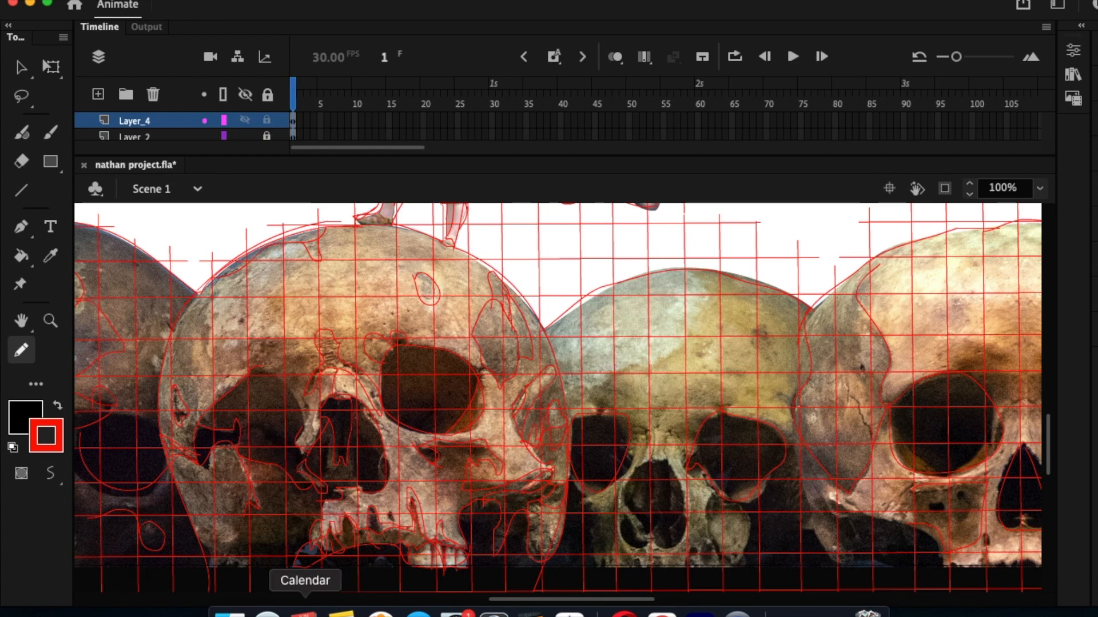
# Trace the shading patches on the large tan skull's forehead and above its shadowed eye socket.
pyautogui.moveTo(320, 261)
pyautogui.mouseDown()
pyautogui.moveTo(276, 296)
pyautogui.moveTo(273, 333)
pyautogui.moveTo(275, 296)
pyautogui.mouseUp()
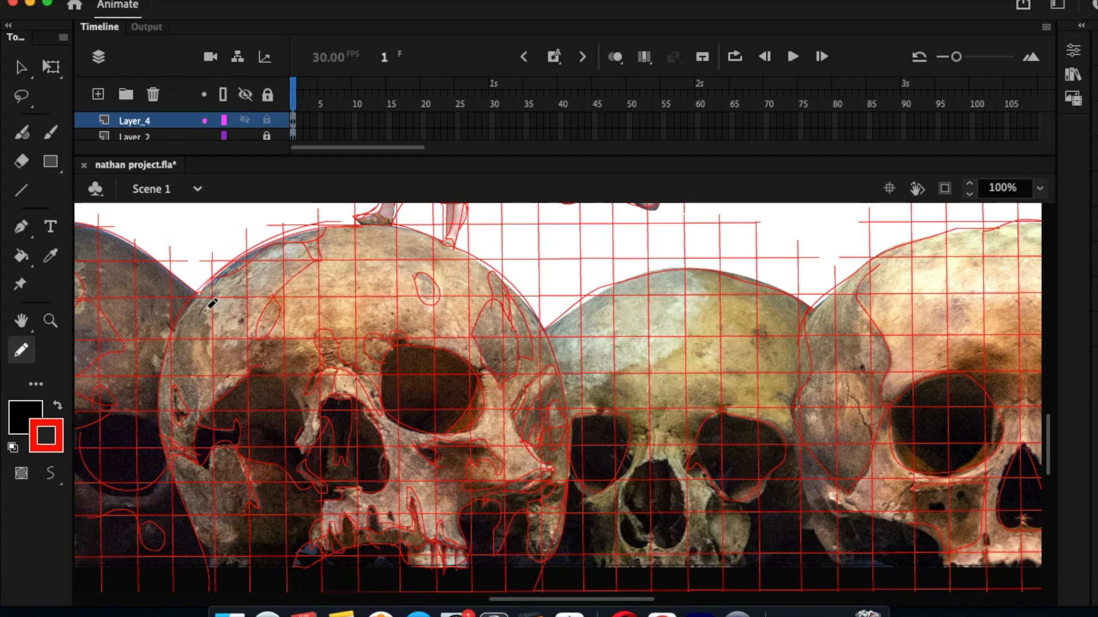
pyautogui.moveTo(200, 306)
pyautogui.mouseDown()
pyautogui.moveTo(173, 331)
pyautogui.moveTo(231, 332)
pyautogui.mouseUp()
pyautogui.moveTo(254, 355)
pyautogui.mouseDown()
pyautogui.moveTo(295, 348)
pyautogui.moveTo(299, 379)
pyautogui.mouseUp()
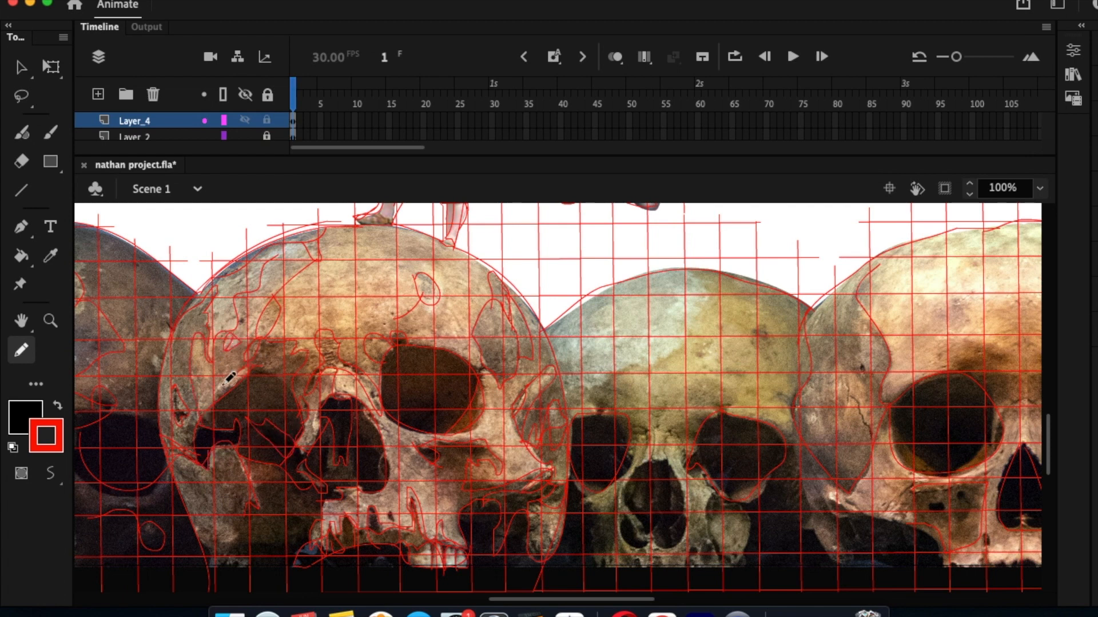
pyautogui.moveTo(327, 297); pyautogui.dragTo(312, 297)
# Trace the colour boundary, stains and brow shading on the small greenish skull's forehead.
pyautogui.moveTo(639, 368)
pyautogui.mouseDown()
pyautogui.moveTo(601, 412)
pyautogui.moveTo(632, 362)
pyautogui.moveTo(710, 304)
pyautogui.moveTo(621, 375)
pyautogui.mouseUp()
pyautogui.moveTo(690, 399)
pyautogui.mouseDown()
pyautogui.moveTo(704, 380)
pyautogui.moveTo(733, 398)
pyautogui.moveTo(722, 413)
pyautogui.moveTo(687, 384)
pyautogui.mouseUp()
pyautogui.moveTo(732, 375)
pyautogui.mouseDown()
pyautogui.moveTo(718, 364)
pyautogui.moveTo(769, 334)
pyautogui.moveTo(766, 357)
pyautogui.moveTo(753, 331)
pyautogui.mouseUp()
pyautogui.moveTo(729, 271)
pyautogui.mouseDown()
pyautogui.moveTo(737, 295)
pyautogui.moveTo(769, 304)
pyautogui.moveTo(789, 393)
pyautogui.mouseUp()
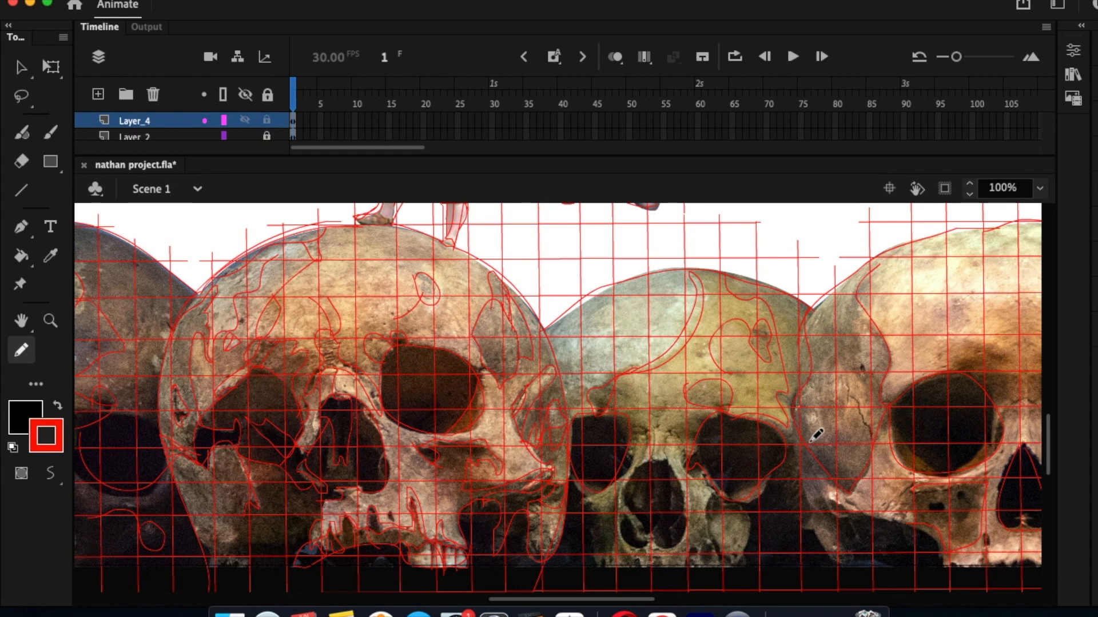
# Trace the greenish skull's cheek and jaw, and the lower side edge of the adjoining rightmost skull.
pyautogui.moveTo(776, 477)
pyautogui.mouseDown()
pyautogui.moveTo(736, 499)
pyautogui.moveTo(763, 488)
pyautogui.moveTo(769, 460)
pyautogui.moveTo(732, 502)
pyautogui.moveTo(764, 482)
pyautogui.moveTo(708, 508)
pyautogui.moveTo(720, 497)
pyautogui.moveTo(707, 497)
pyautogui.moveTo(707, 565)
pyautogui.moveTo(714, 517)
pyautogui.moveTo(723, 564)
pyautogui.moveTo(716, 526)
pyautogui.moveTo(733, 563)
pyautogui.moveTo(750, 522)
pyautogui.moveTo(737, 498)
pyautogui.moveTo(748, 517)
pyautogui.moveTo(724, 509)
pyautogui.mouseUp()
pyautogui.moveTo(734, 568); pyautogui.dragTo(748, 550)
pyautogui.moveTo(811, 517)
pyautogui.mouseDown()
pyautogui.moveTo(768, 558)
pyautogui.moveTo(742, 565)
pyautogui.mouseUp()
pyautogui.moveTo(795, 462)
pyautogui.mouseDown()
pyautogui.moveTo(788, 520)
pyautogui.moveTo(833, 561)
pyautogui.moveTo(859, 552)
pyautogui.moveTo(891, 581)
pyautogui.moveTo(972, 582)
pyautogui.mouseUp()
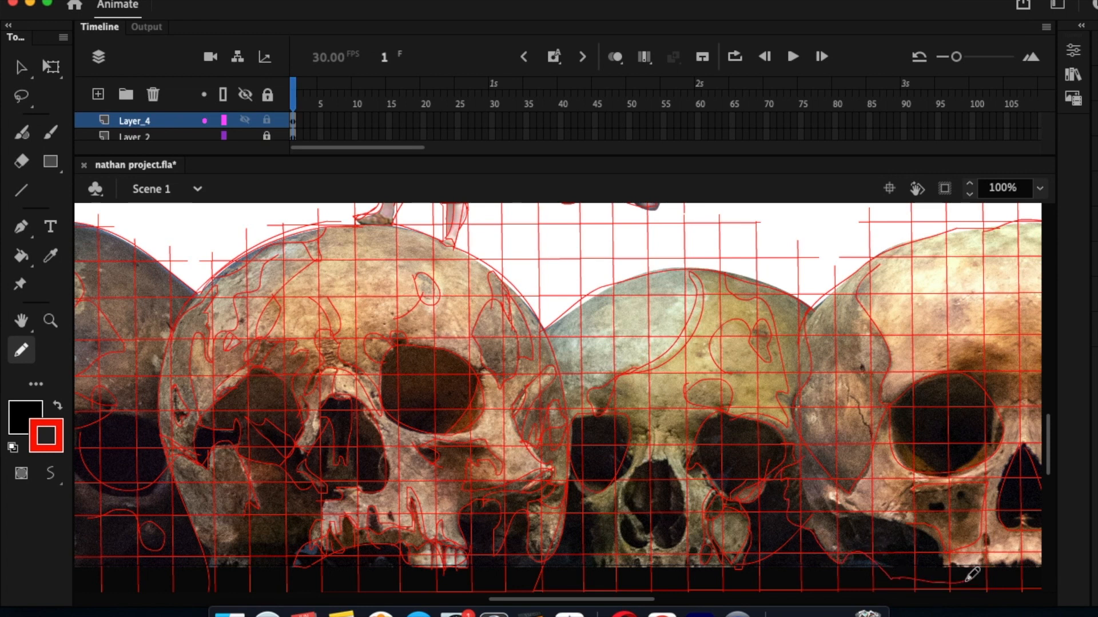
# Trace the rightmost skull's near eye socket, brow, forehead patches and cheek details.
pyautogui.moveTo(894, 422)
pyautogui.mouseDown()
pyautogui.moveTo(944, 472)
pyautogui.moveTo(961, 470)
pyautogui.mouseUp()
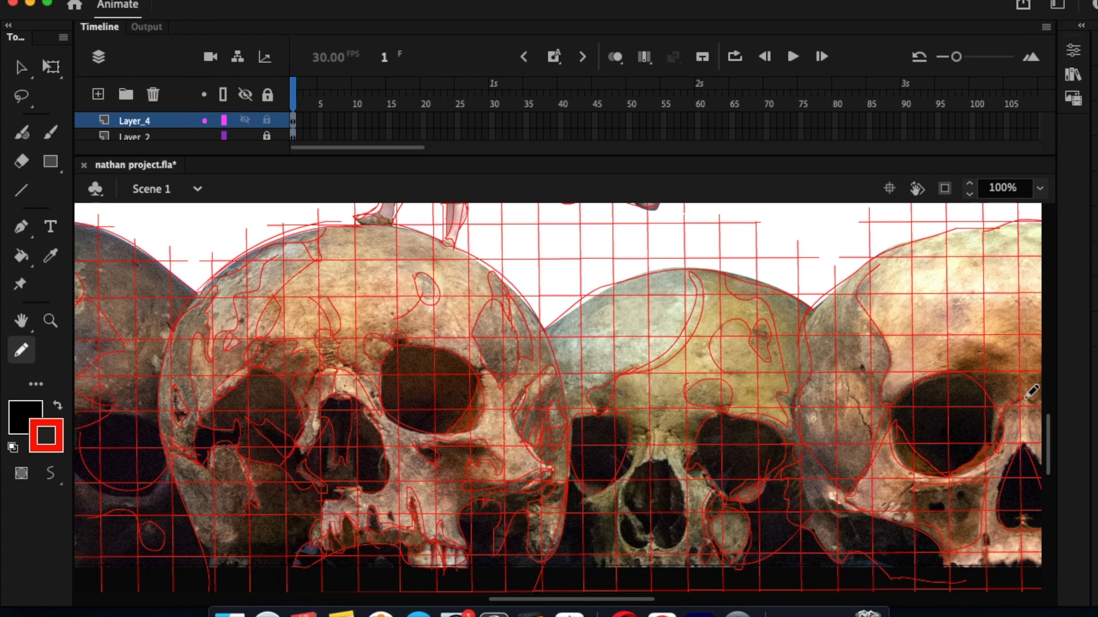
pyautogui.moveTo(1008, 358)
pyautogui.mouseDown()
pyautogui.moveTo(965, 339)
pyautogui.moveTo(952, 370)
pyautogui.moveTo(968, 321)
pyautogui.mouseUp()
pyautogui.moveTo(1021, 239)
pyautogui.mouseDown()
pyautogui.moveTo(982, 257)
pyautogui.moveTo(978, 238)
pyautogui.moveTo(919, 249)
pyautogui.moveTo(864, 280)
pyautogui.mouseUp()
pyautogui.moveTo(993, 306); pyautogui.dragTo(998, 301)
pyautogui.moveTo(926, 311)
pyautogui.mouseDown()
pyautogui.moveTo(893, 332)
pyautogui.moveTo(920, 370)
pyautogui.moveTo(958, 339)
pyautogui.moveTo(935, 345)
pyautogui.moveTo(957, 371)
pyautogui.mouseUp()
pyautogui.moveTo(913, 484)
pyautogui.mouseDown()
pyautogui.moveTo(874, 511)
pyautogui.moveTo(909, 490)
pyautogui.mouseUp()
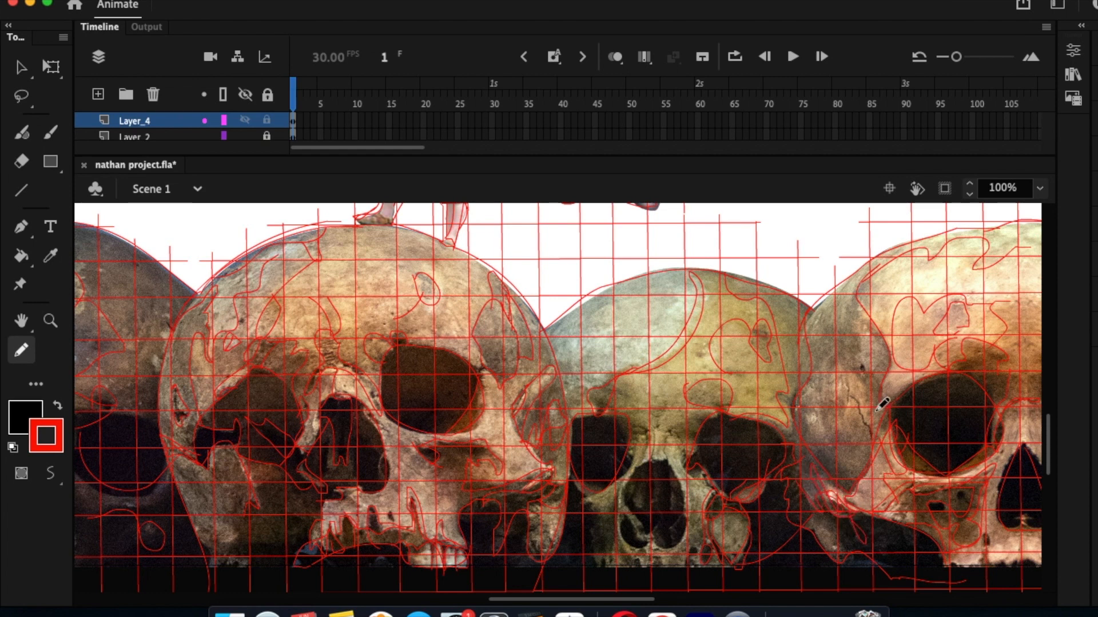
# Trace the rightmost skull's near temple and the greenish skull's nose, jaw and eye-socket interiors.
pyautogui.moveTo(846, 403)
pyautogui.mouseDown()
pyautogui.moveTo(875, 432)
pyautogui.moveTo(840, 392)
pyautogui.mouseUp()
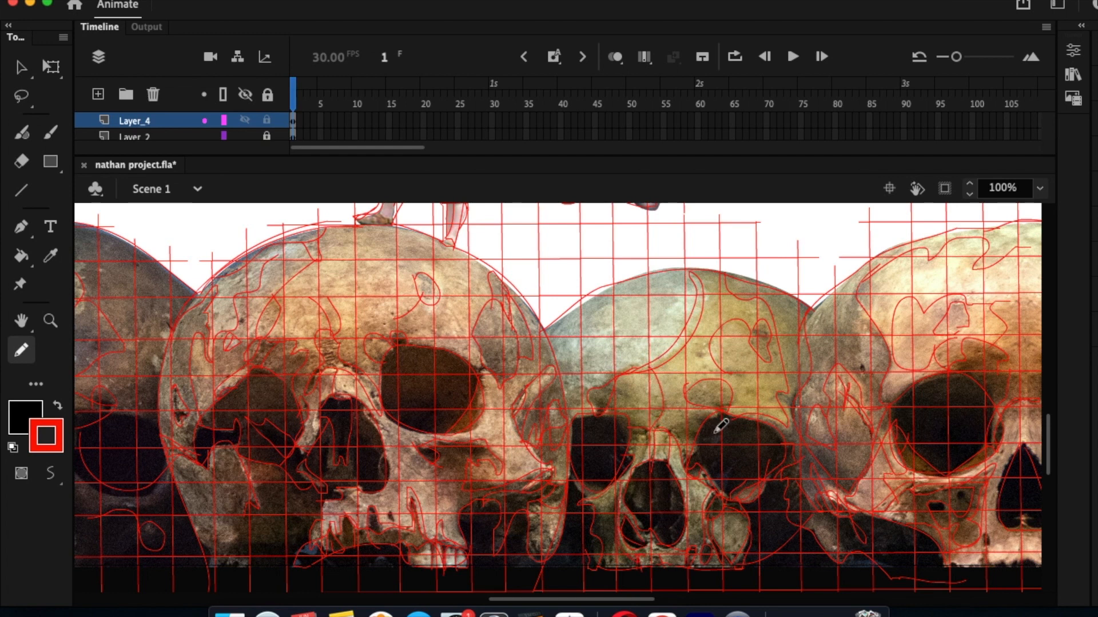
pyautogui.moveTo(756, 432)
pyautogui.mouseDown()
pyautogui.moveTo(709, 444)
pyautogui.moveTo(719, 484)
pyautogui.moveTo(777, 444)
pyautogui.moveTo(764, 431)
pyautogui.moveTo(725, 441)
pyautogui.moveTo(734, 463)
pyautogui.mouseUp()
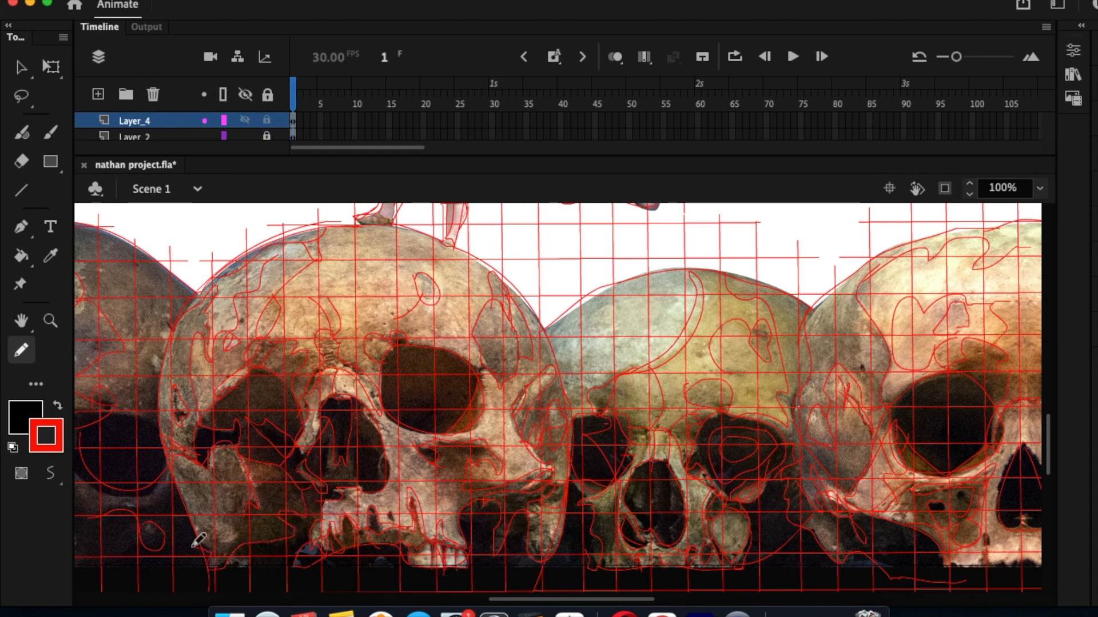
# Trace the far half of the rightmost skull: forehead patches, brow, eye socket, nose edge, temple and outer side.
pyautogui.hscroll(10, 245, 502)
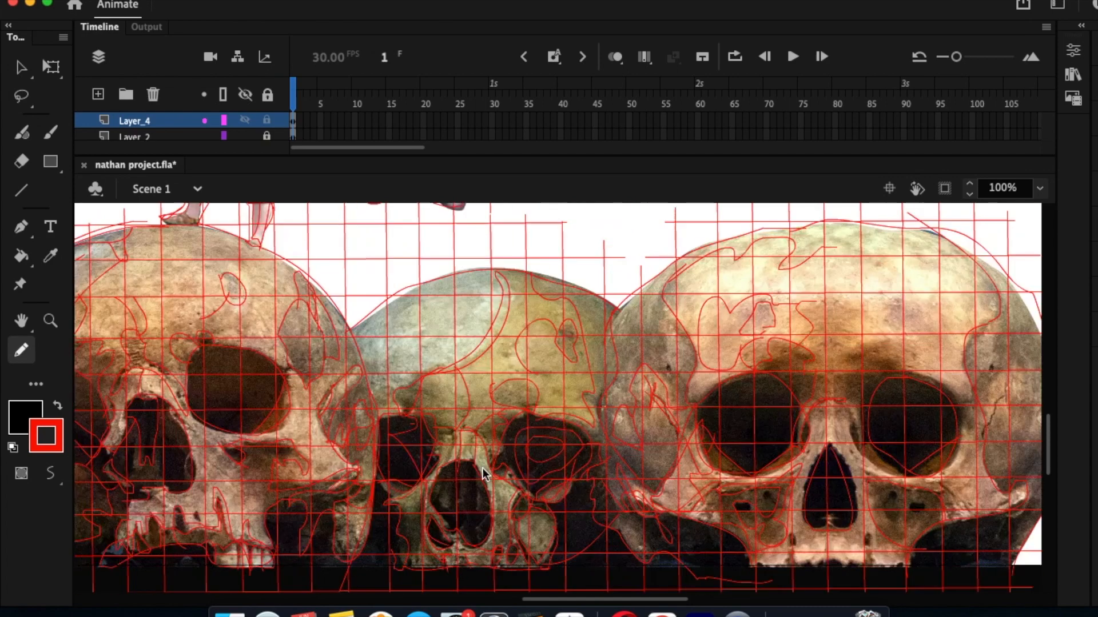
pyautogui.moveTo(760, 313); pyautogui.dragTo(729, 347)
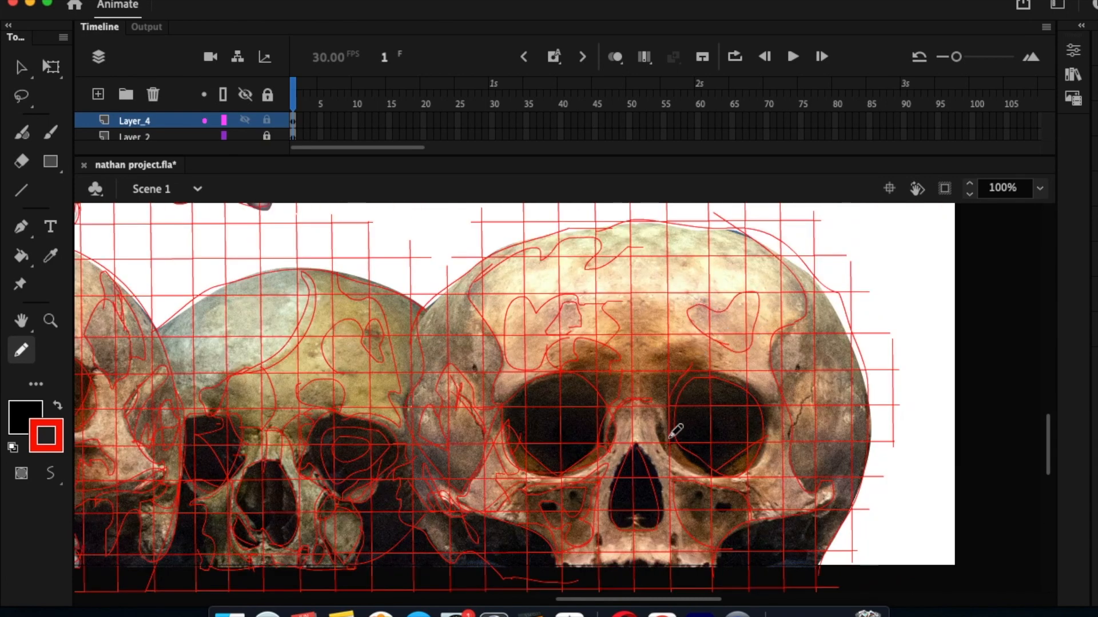
pyautogui.moveTo(693, 334); pyautogui.dragTo(648, 352)
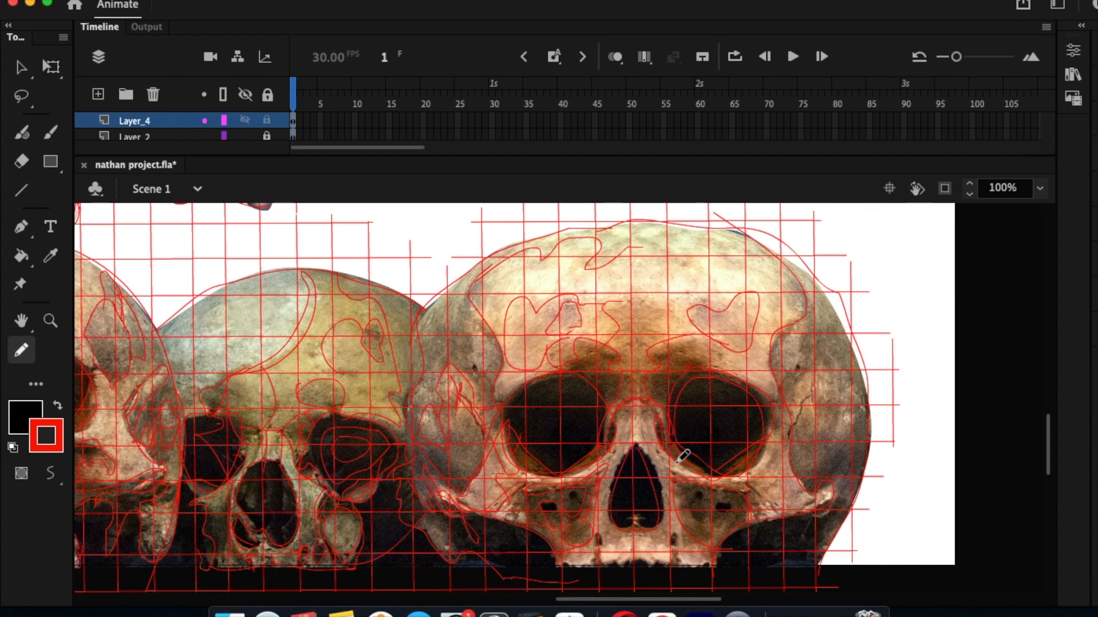
pyautogui.moveTo(757, 470)
pyautogui.mouseDown()
pyautogui.moveTo(775, 419)
pyautogui.moveTo(762, 382)
pyautogui.mouseUp()
pyautogui.moveTo(692, 332); pyautogui.dragTo(704, 378)
pyautogui.moveTo(794, 318)
pyautogui.mouseDown()
pyautogui.moveTo(793, 380)
pyautogui.moveTo(742, 419)
pyautogui.mouseUp()
pyautogui.moveTo(799, 368)
pyautogui.mouseDown()
pyautogui.moveTo(814, 332)
pyautogui.moveTo(845, 325)
pyautogui.moveTo(869, 381)
pyautogui.moveTo(794, 267)
pyautogui.moveTo(730, 231)
pyautogui.moveTo(744, 267)
pyautogui.moveTo(653, 251)
pyautogui.moveTo(654, 219)
pyautogui.moveTo(669, 238)
pyautogui.moveTo(735, 233)
pyautogui.moveTo(815, 311)
pyautogui.mouseUp()
pyautogui.moveTo(800, 390)
pyautogui.mouseDown()
pyautogui.moveTo(820, 372)
pyautogui.moveTo(839, 429)
pyautogui.moveTo(851, 415)
pyautogui.moveTo(814, 413)
pyautogui.moveTo(794, 441)
pyautogui.moveTo(852, 451)
pyautogui.mouseUp()
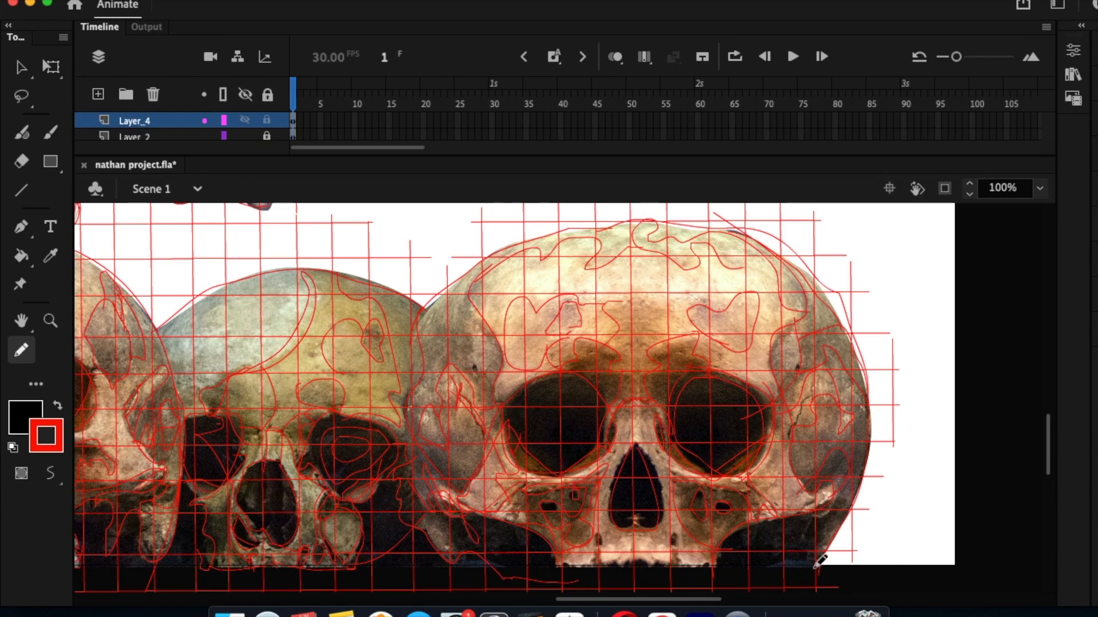
# Trace the dark leftmost skull's forehead patches, eye-socket rim and base, and the lower edge of the tan skull's jaw.
pyautogui.hscroll(-10, 643, 420)
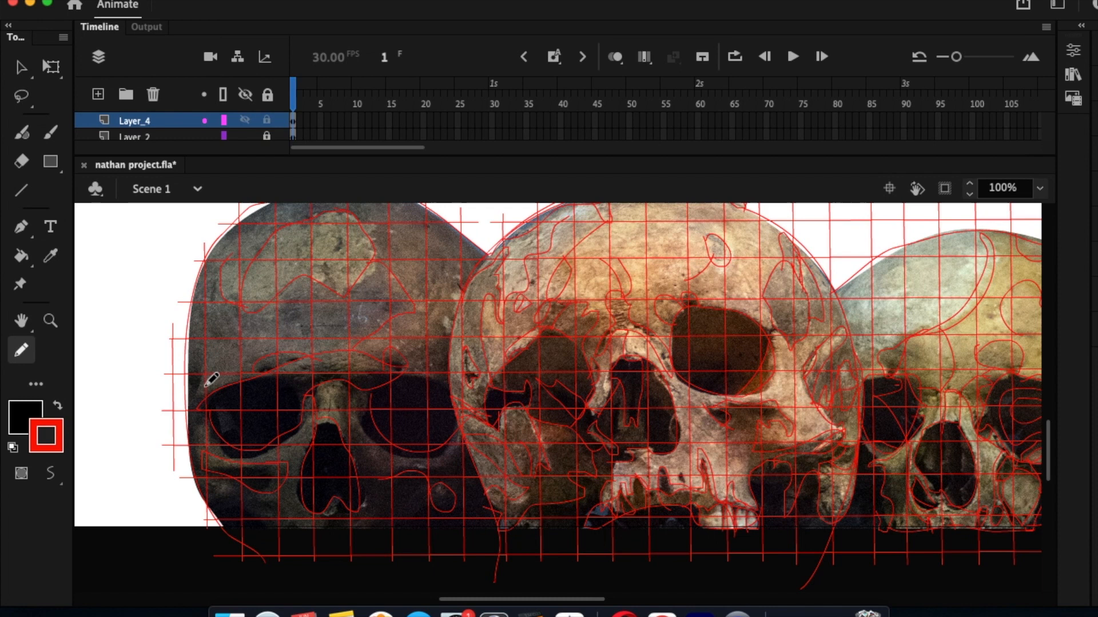
pyautogui.moveTo(298, 286)
pyautogui.mouseDown()
pyautogui.moveTo(337, 335)
pyautogui.moveTo(400, 291)
pyautogui.moveTo(374, 258)
pyautogui.moveTo(385, 276)
pyautogui.moveTo(344, 298)
pyautogui.moveTo(318, 285)
pyautogui.mouseUp()
pyautogui.moveTo(311, 246); pyautogui.dragTo(302, 284)
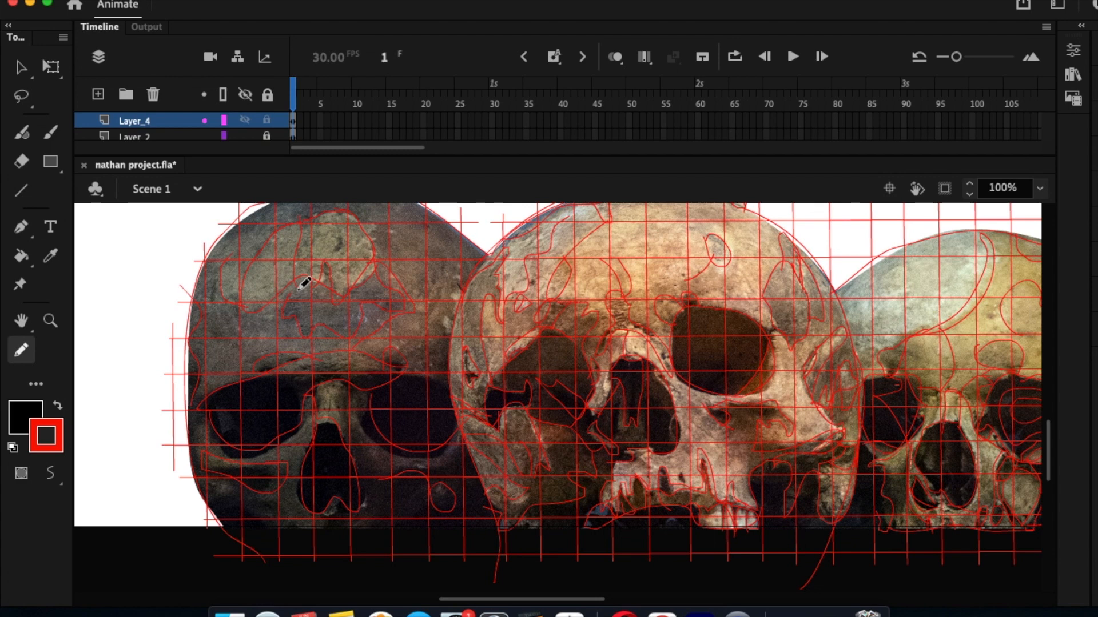
pyautogui.moveTo(361, 395)
pyautogui.mouseDown()
pyautogui.moveTo(365, 432)
pyautogui.moveTo(395, 457)
pyautogui.moveTo(447, 451)
pyautogui.mouseUp()
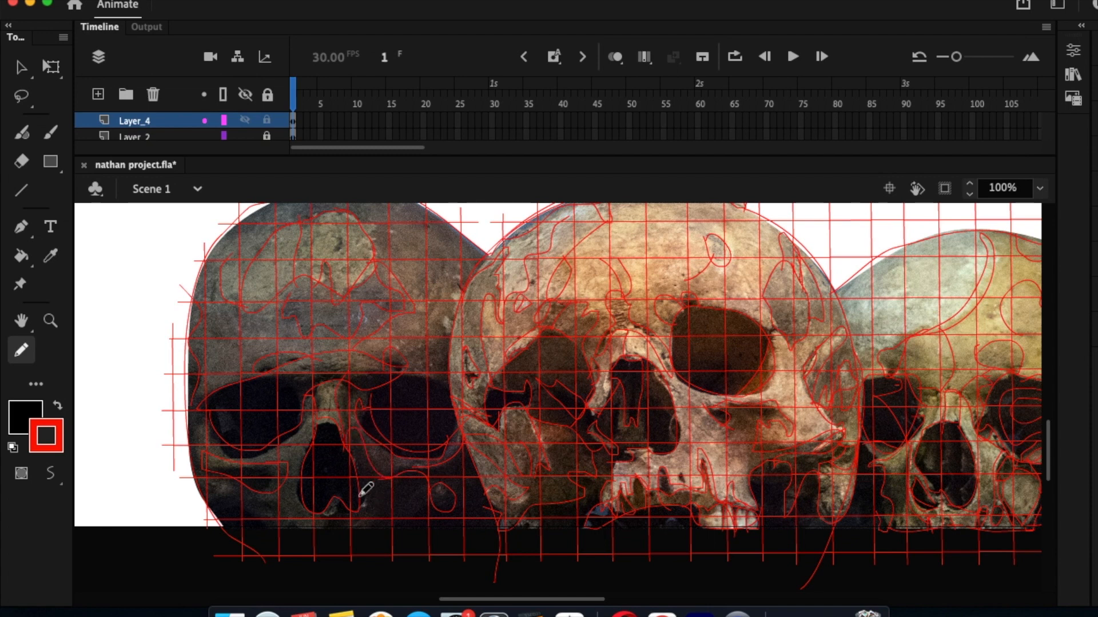
pyautogui.moveTo(359, 509)
pyautogui.mouseDown()
pyautogui.moveTo(384, 519)
pyautogui.moveTo(363, 508)
pyautogui.moveTo(351, 528)
pyautogui.moveTo(327, 527)
pyautogui.moveTo(355, 528)
pyautogui.moveTo(294, 516)
pyautogui.mouseUp()
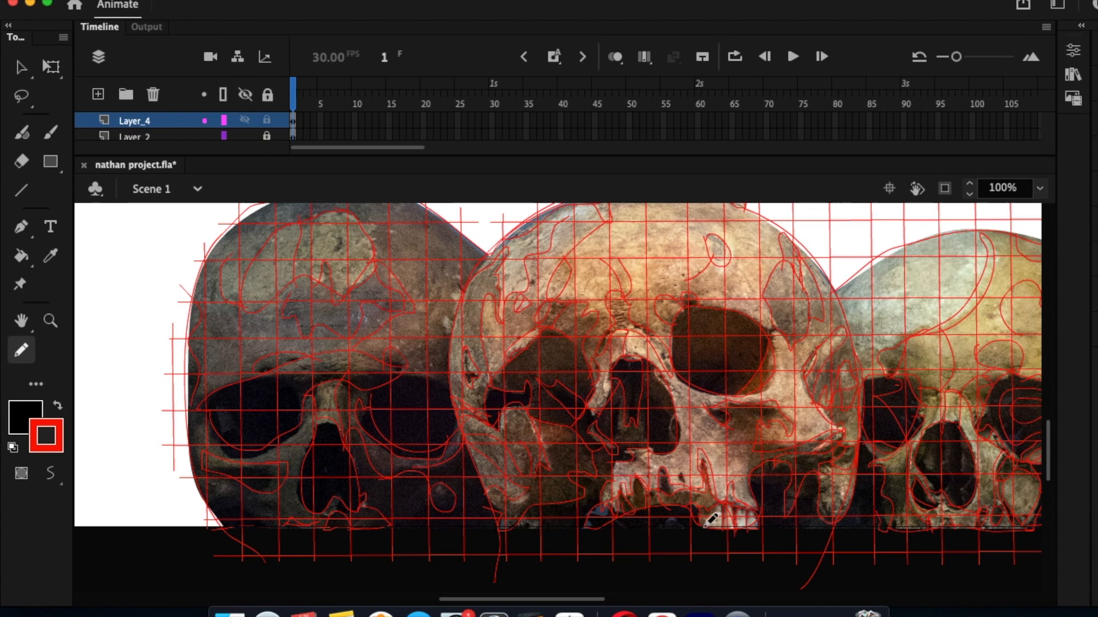
pyautogui.moveTo(698, 525); pyautogui.dragTo(513, 526)
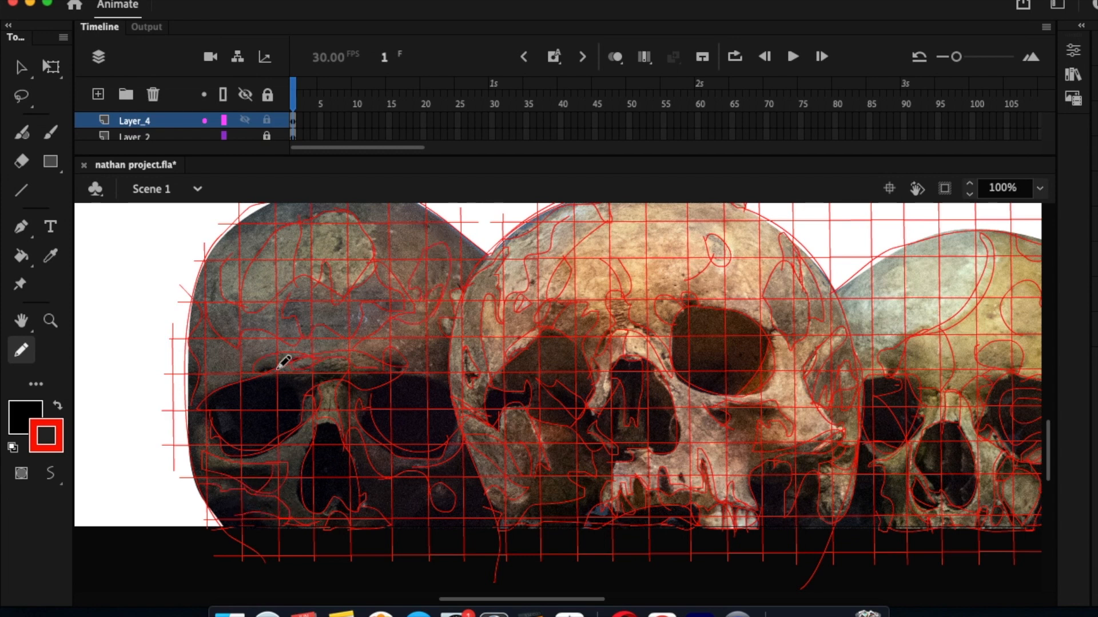
# Trace the dark skull's cheekbone, nasal cavity and the small round spot on its cheek at 200% zoom.
pyautogui.press('z')
pyautogui.click(328, 466)
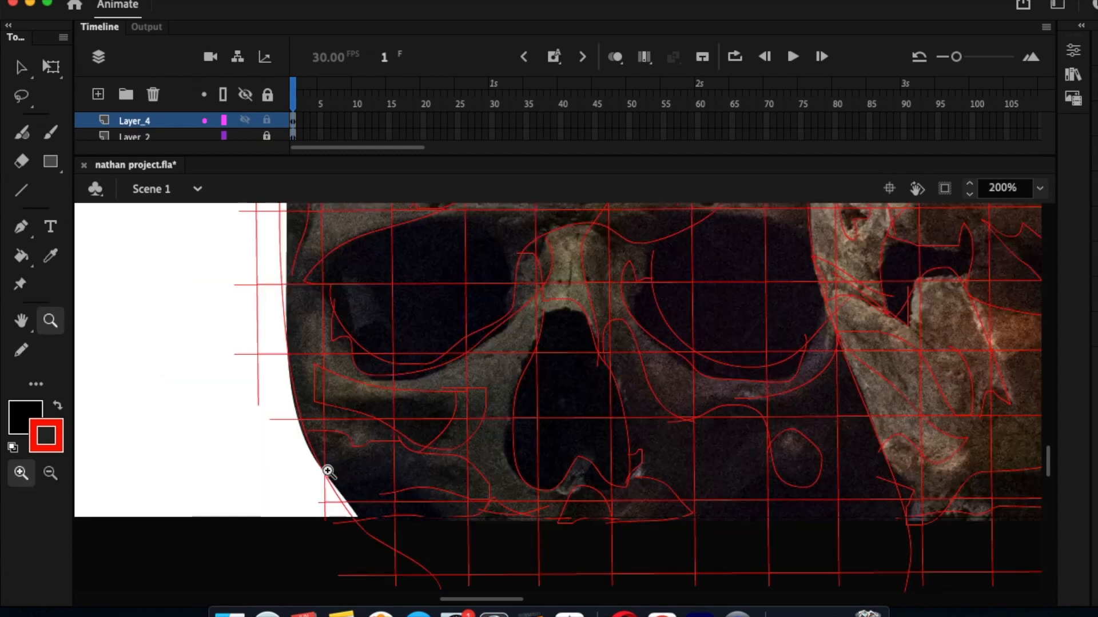
pyautogui.press('y')
pyautogui.moveTo(322, 398); pyautogui.dragTo(386, 398)
pyautogui.moveTo(451, 358)
pyautogui.mouseDown()
pyautogui.moveTo(376, 380)
pyautogui.moveTo(360, 349)
pyautogui.moveTo(339, 345)
pyautogui.moveTo(321, 319)
pyautogui.moveTo(300, 331)
pyautogui.moveTo(334, 389)
pyautogui.mouseUp()
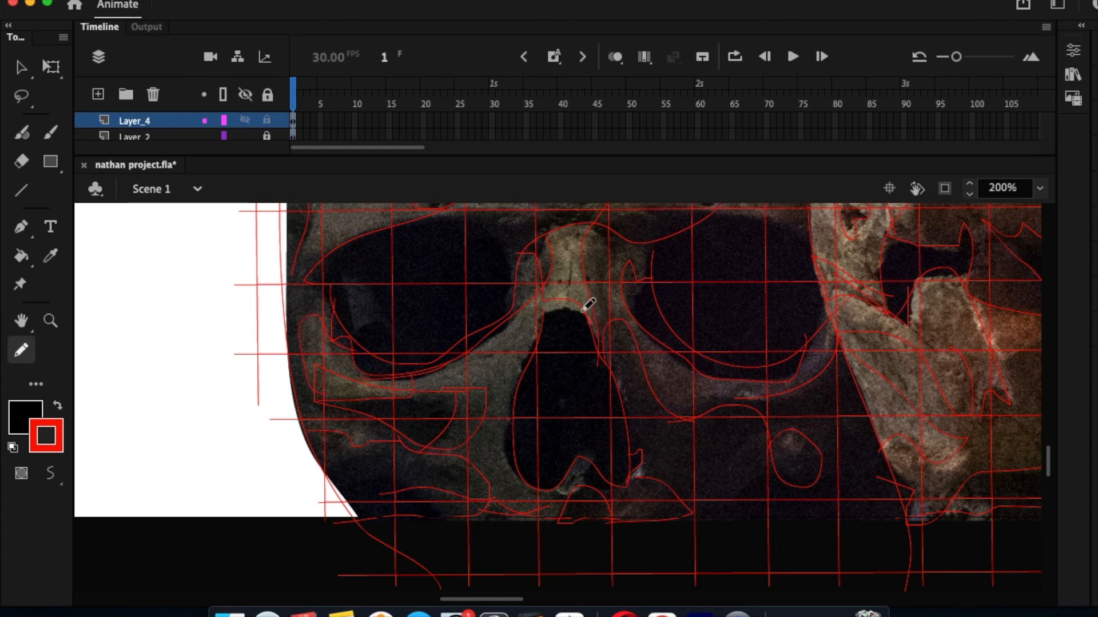
pyautogui.moveTo(546, 318)
pyautogui.mouseDown()
pyautogui.moveTo(504, 453)
pyautogui.moveTo(528, 498)
pyautogui.moveTo(586, 467)
pyautogui.moveTo(561, 489)
pyautogui.moveTo(591, 461)
pyautogui.moveTo(551, 493)
pyautogui.moveTo(605, 498)
pyautogui.mouseUp()
pyautogui.moveTo(613, 351)
pyautogui.mouseDown()
pyautogui.moveTo(662, 394)
pyautogui.moveTo(646, 328)
pyautogui.mouseUp()
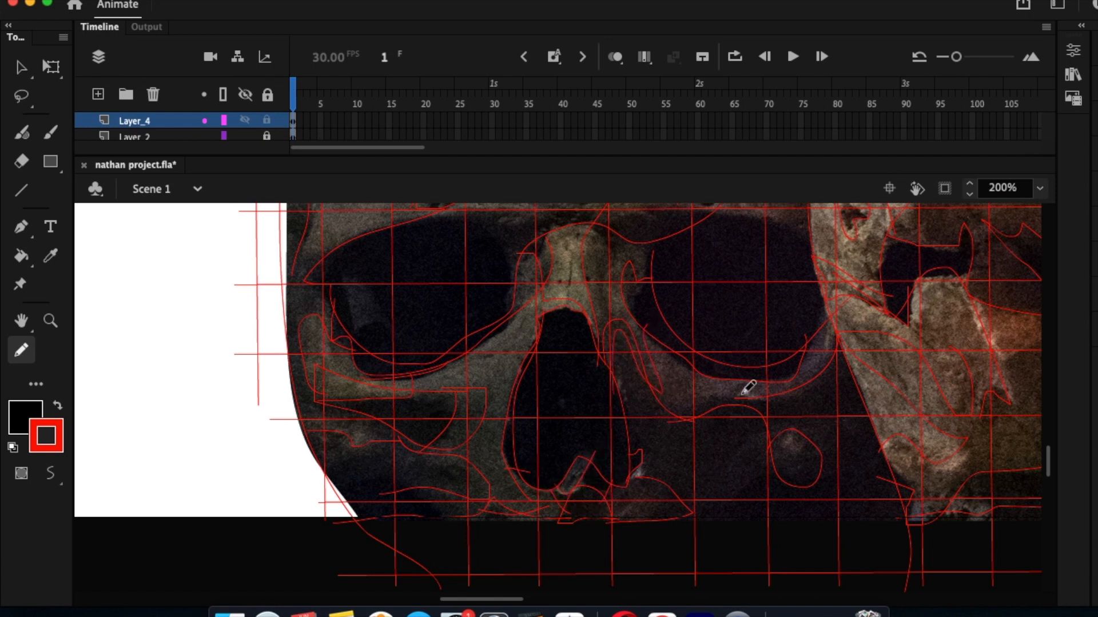
pyautogui.moveTo(796, 430); pyautogui.dragTo(793, 436)
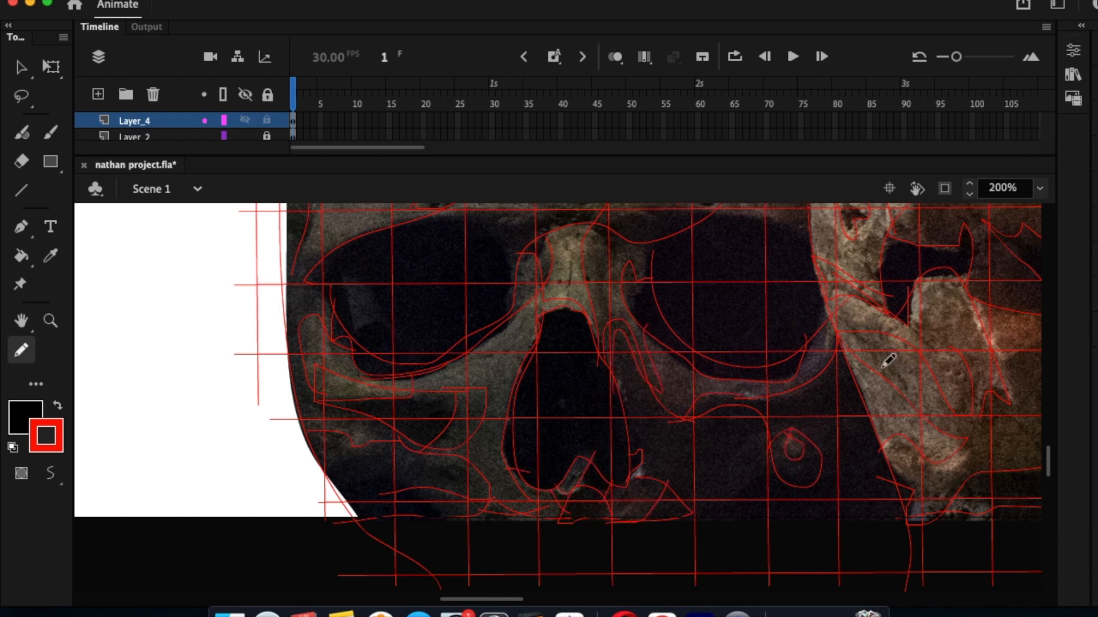
# Trace the shading in the tan skull's side bone, and the dark skull's cheek edge, eye-socket highlight and brow.
pyautogui.moveTo(964, 439)
pyautogui.mouseDown()
pyautogui.moveTo(950, 464)
pyautogui.moveTo(916, 448)
pyautogui.mouseUp()
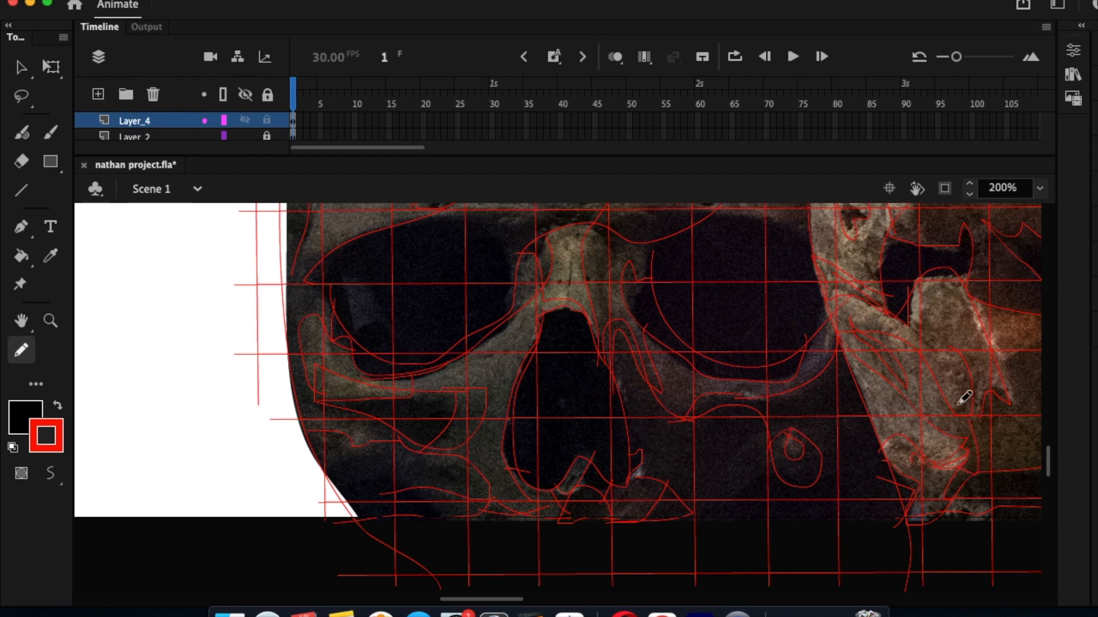
pyautogui.moveTo(980, 266)
pyautogui.mouseDown()
pyautogui.moveTo(921, 279)
pyautogui.moveTo(914, 312)
pyautogui.moveTo(930, 290)
pyautogui.moveTo(991, 342)
pyautogui.moveTo(987, 291)
pyautogui.mouseUp()
pyautogui.moveTo(488, 382)
pyautogui.mouseDown()
pyautogui.moveTo(490, 424)
pyautogui.moveTo(444, 391)
pyautogui.mouseUp()
pyautogui.moveTo(345, 268); pyautogui.dragTo(346, 252)
pyautogui.moveTo(500, 215)
pyautogui.mouseDown()
pyautogui.moveTo(541, 209)
pyautogui.moveTo(679, 208)
pyautogui.moveTo(812, 232)
pyautogui.mouseUp()
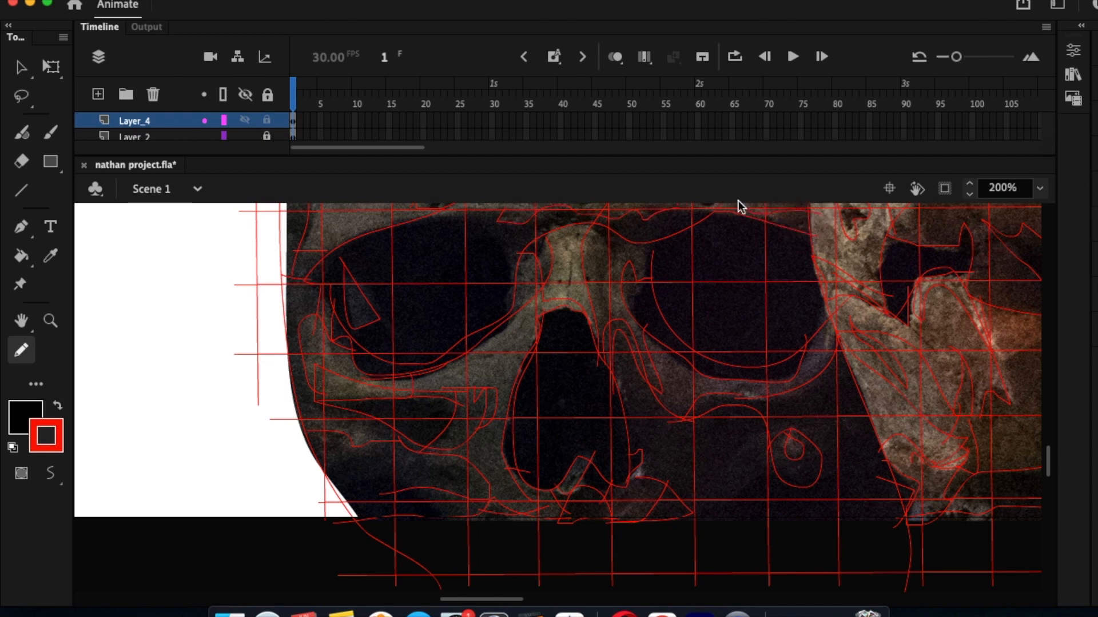
# Trace the dark skull's nose bridge, the shading around its cheek spot and its lower jaw shapes.
pyautogui.moveTo(773, 409)
pyautogui.mouseDown()
pyautogui.moveTo(724, 454)
pyautogui.moveTo(821, 441)
pyautogui.moveTo(865, 410)
pyautogui.mouseUp()
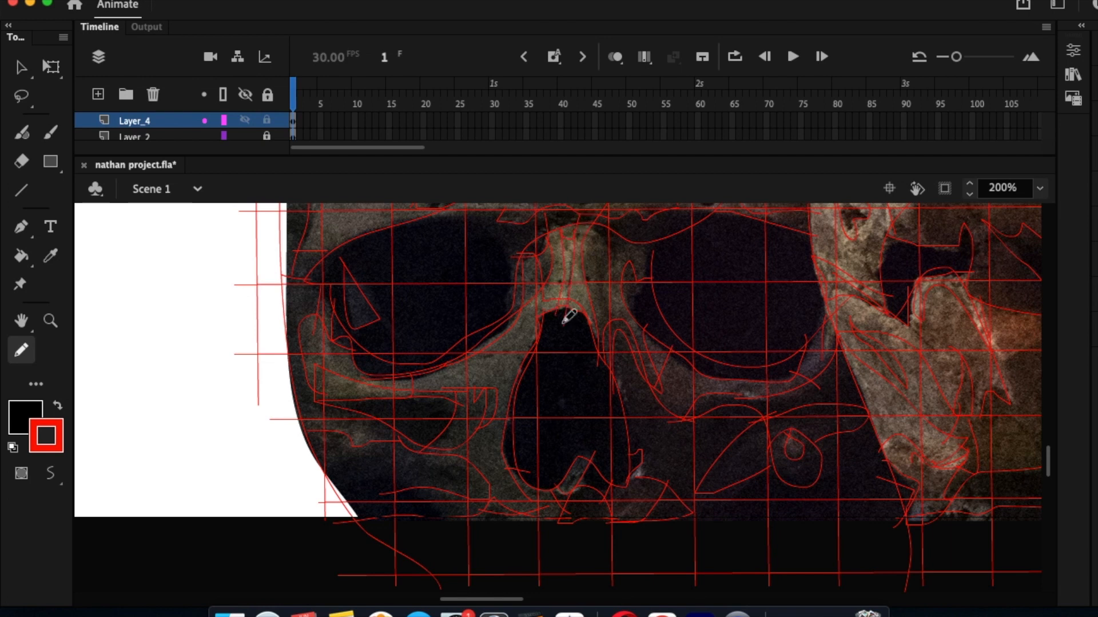
pyautogui.moveTo(326, 460)
pyautogui.mouseDown()
pyautogui.moveTo(478, 478)
pyautogui.moveTo(437, 488)
pyautogui.moveTo(470, 522)
pyautogui.mouseUp()
pyautogui.moveTo(375, 441)
pyautogui.mouseDown()
pyautogui.moveTo(368, 466)
pyautogui.moveTo(345, 459)
pyautogui.mouseUp()
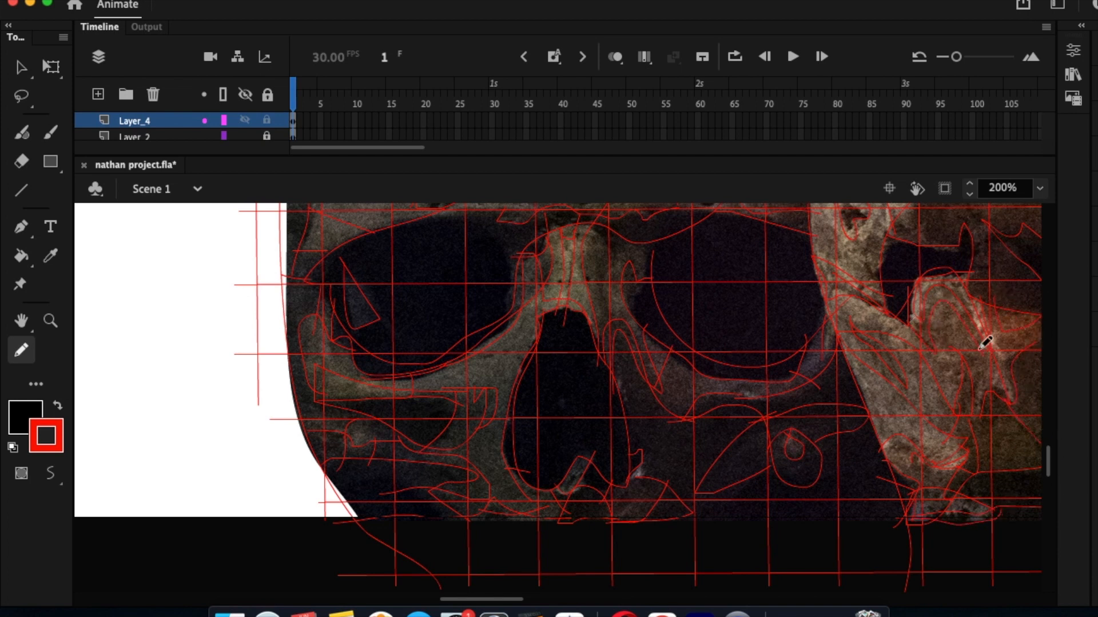
# Trace the shading shapes on the large tan skull's cheekbone and the bone beneath it.
pyautogui.hscroll(5, 743, 471)
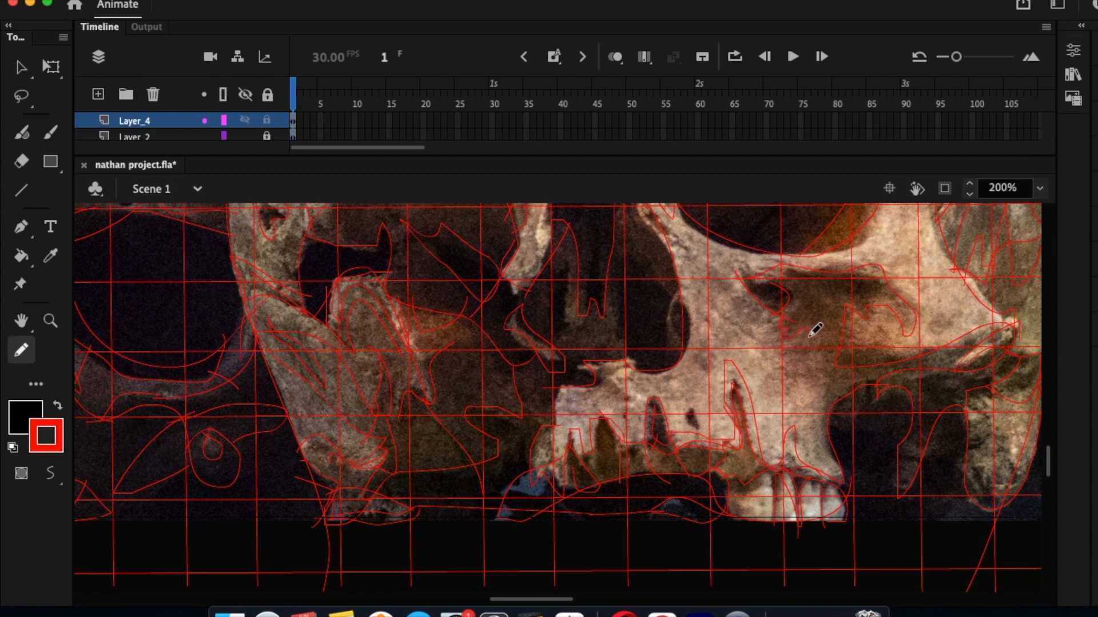
pyautogui.moveTo(930, 347); pyautogui.dragTo(927, 340)
pyautogui.moveTo(921, 384)
pyautogui.mouseDown()
pyautogui.moveTo(942, 414)
pyautogui.moveTo(965, 376)
pyautogui.mouseUp()
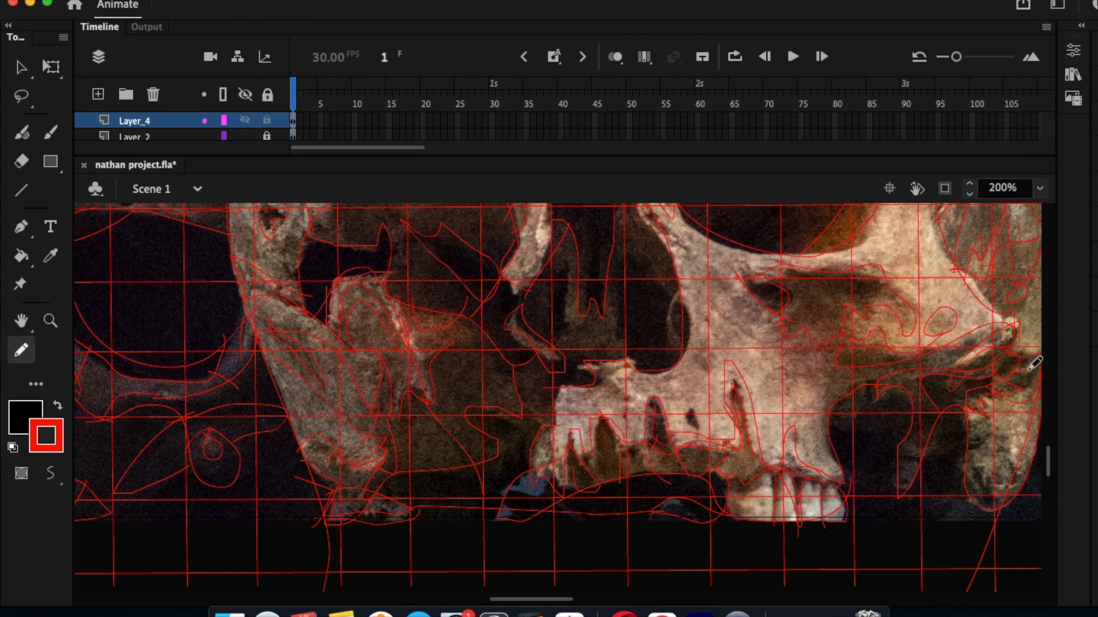
# Trace the large tan skull's side bone, the broken upper edge of its jaw and the shading contours on its cheek.
pyautogui.moveTo(966, 438)
pyautogui.mouseDown()
pyautogui.moveTo(980, 449)
pyautogui.moveTo(968, 450)
pyautogui.mouseUp()
pyautogui.moveTo(967, 454)
pyautogui.mouseDown()
pyautogui.moveTo(981, 500)
pyautogui.moveTo(965, 456)
pyautogui.moveTo(973, 471)
pyautogui.mouseUp()
pyautogui.moveTo(616, 379)
pyautogui.mouseDown()
pyautogui.moveTo(633, 396)
pyautogui.moveTo(617, 401)
pyautogui.moveTo(629, 368)
pyautogui.moveTo(585, 365)
pyautogui.moveTo(613, 360)
pyautogui.moveTo(608, 270)
pyautogui.moveTo(643, 258)
pyautogui.moveTo(671, 291)
pyautogui.moveTo(668, 335)
pyautogui.moveTo(682, 355)
pyautogui.moveTo(674, 315)
pyautogui.moveTo(692, 328)
pyautogui.moveTo(671, 302)
pyautogui.moveTo(688, 289)
pyautogui.moveTo(699, 343)
pyautogui.moveTo(651, 392)
pyautogui.moveTo(635, 363)
pyautogui.moveTo(610, 358)
pyautogui.moveTo(680, 358)
pyautogui.mouseUp()
pyautogui.moveTo(750, 282)
pyautogui.mouseDown()
pyautogui.moveTo(842, 257)
pyautogui.moveTo(876, 273)
pyautogui.moveTo(878, 291)
pyautogui.moveTo(842, 290)
pyautogui.moveTo(865, 274)
pyautogui.moveTo(840, 291)
pyautogui.moveTo(776, 276)
pyautogui.moveTo(780, 307)
pyautogui.mouseUp()
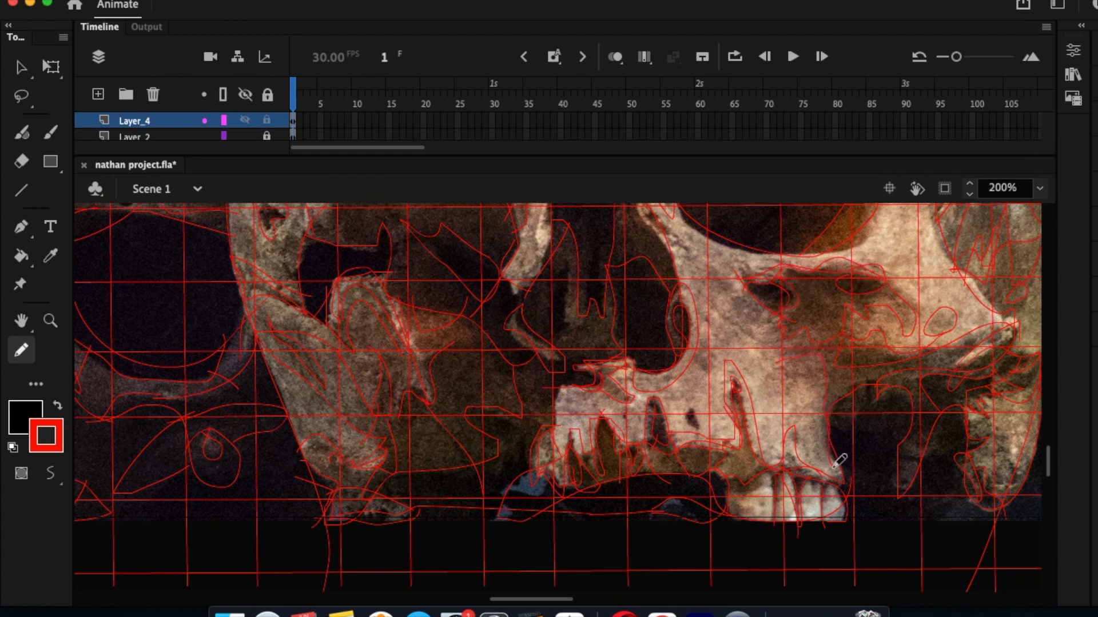
pyautogui.moveTo(787, 370)
pyautogui.mouseDown()
pyautogui.moveTo(789, 400)
pyautogui.moveTo(831, 370)
pyautogui.moveTo(756, 381)
pyautogui.moveTo(699, 355)
pyautogui.moveTo(703, 376)
pyautogui.moveTo(778, 292)
pyautogui.moveTo(748, 292)
pyautogui.moveTo(716, 337)
pyautogui.moveTo(736, 275)
pyautogui.moveTo(697, 330)
pyautogui.moveTo(754, 263)
pyautogui.mouseUp()
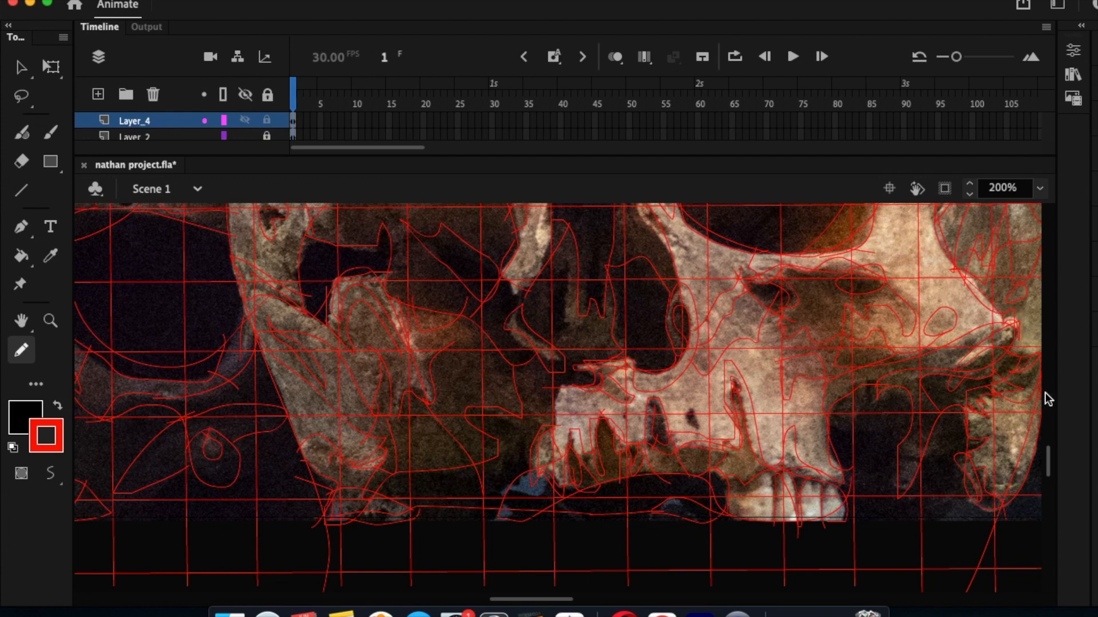
# Trace the broken nasal bone edge, the dark jaw area beside it and the dark gap beneath the tan skull's side bone.
pyautogui.moveTo(550, 344)
pyautogui.mouseDown()
pyautogui.moveTo(566, 264)
pyautogui.moveTo(536, 268)
pyautogui.moveTo(554, 236)
pyautogui.moveTo(510, 280)
pyautogui.mouseUp()
pyautogui.moveTo(510, 277)
pyautogui.mouseDown()
pyautogui.moveTo(543, 231)
pyautogui.moveTo(516, 273)
pyautogui.mouseUp()
pyautogui.moveTo(522, 398)
pyautogui.mouseDown()
pyautogui.moveTo(539, 427)
pyautogui.moveTo(499, 421)
pyautogui.moveTo(508, 442)
pyautogui.moveTo(492, 470)
pyautogui.moveTo(514, 472)
pyautogui.moveTo(529, 441)
pyautogui.moveTo(515, 420)
pyautogui.mouseUp()
pyautogui.moveTo(425, 401)
pyautogui.mouseDown()
pyautogui.moveTo(434, 463)
pyautogui.moveTo(441, 439)
pyautogui.moveTo(421, 397)
pyautogui.mouseUp()
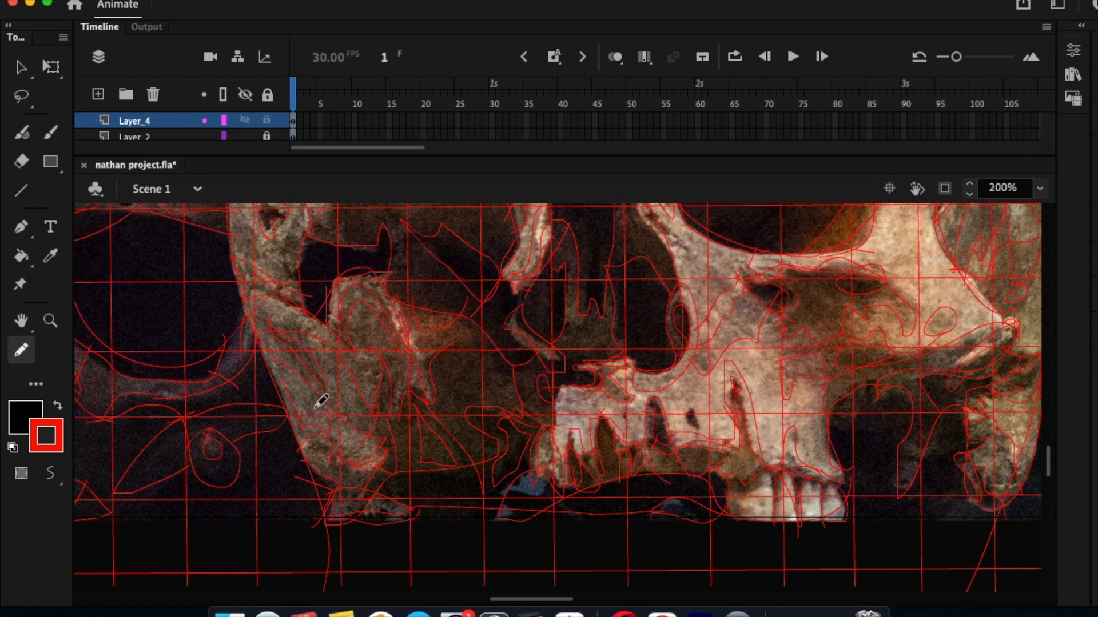
pyautogui.moveTo(310, 248)
pyautogui.mouseDown()
pyautogui.moveTo(326, 272)
pyautogui.moveTo(311, 248)
pyautogui.mouseUp()
pyautogui.moveTo(911, 459); pyautogui.dragTo(1000, 515)
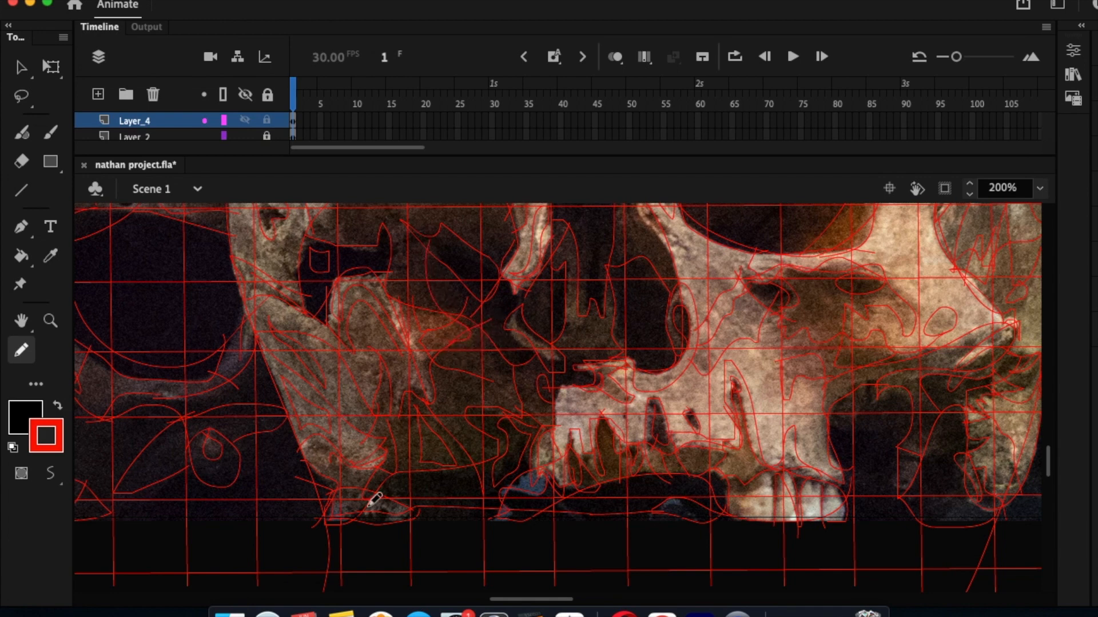
# Trace the remaining cheek shading and the gum line above the large tan skull's teeth.
pyautogui.hscroll(5, 697, 466)
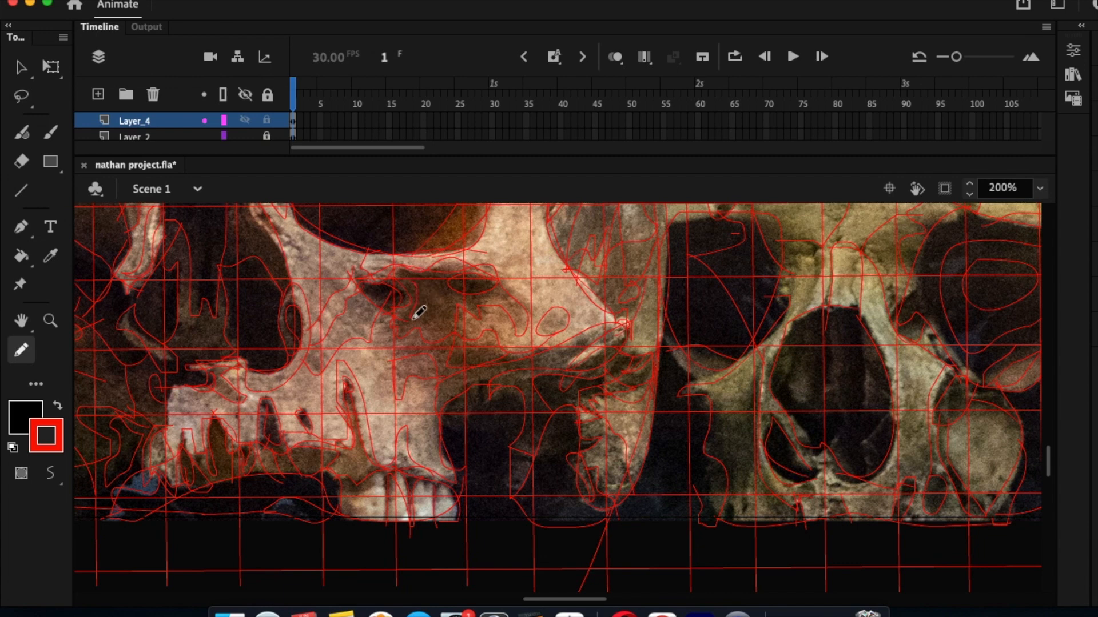
pyautogui.moveTo(399, 356); pyautogui.dragTo(408, 378)
pyautogui.moveTo(357, 454)
pyautogui.mouseDown()
pyautogui.moveTo(363, 483)
pyautogui.moveTo(393, 481)
pyautogui.moveTo(371, 506)
pyautogui.moveTo(390, 467)
pyautogui.mouseUp()
# Trace the greenish skull's cheek shading, the side of its nose bridge and the inner contour of its round cheek bone.
pyautogui.moveTo(772, 300)
pyautogui.mouseDown()
pyautogui.moveTo(771, 338)
pyautogui.moveTo(693, 397)
pyautogui.moveTo(758, 381)
pyautogui.moveTo(737, 482)
pyautogui.mouseUp()
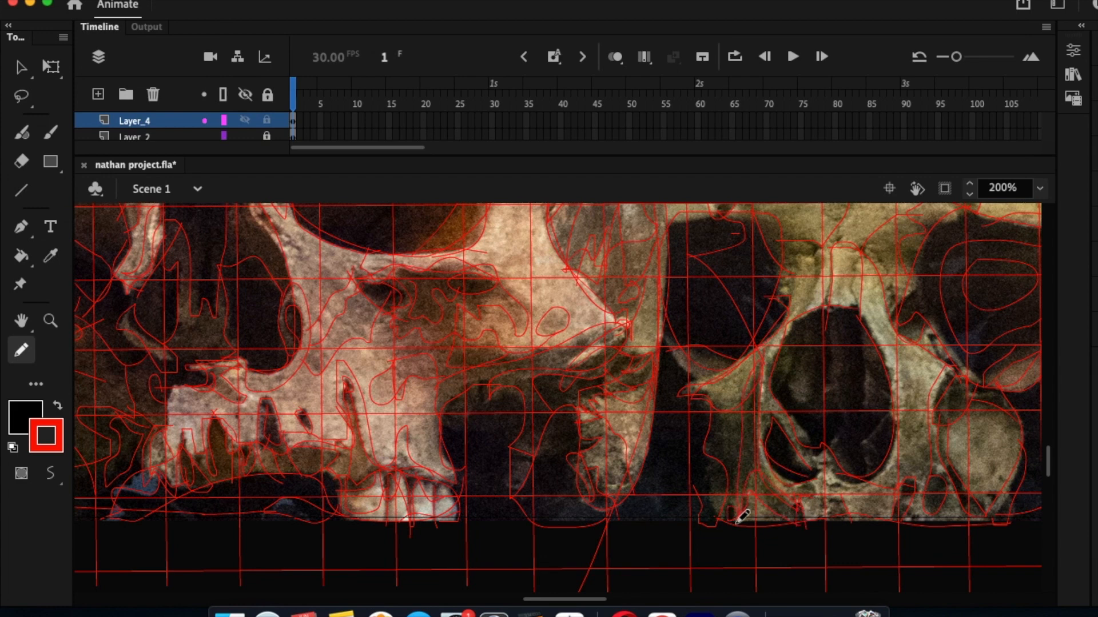
pyautogui.moveTo(728, 400); pyautogui.dragTo(748, 480)
pyautogui.moveTo(788, 245)
pyautogui.mouseDown()
pyautogui.moveTo(809, 255)
pyautogui.moveTo(794, 323)
pyautogui.moveTo(827, 250)
pyautogui.mouseUp()
pyautogui.moveTo(775, 213); pyautogui.dragTo(798, 250)
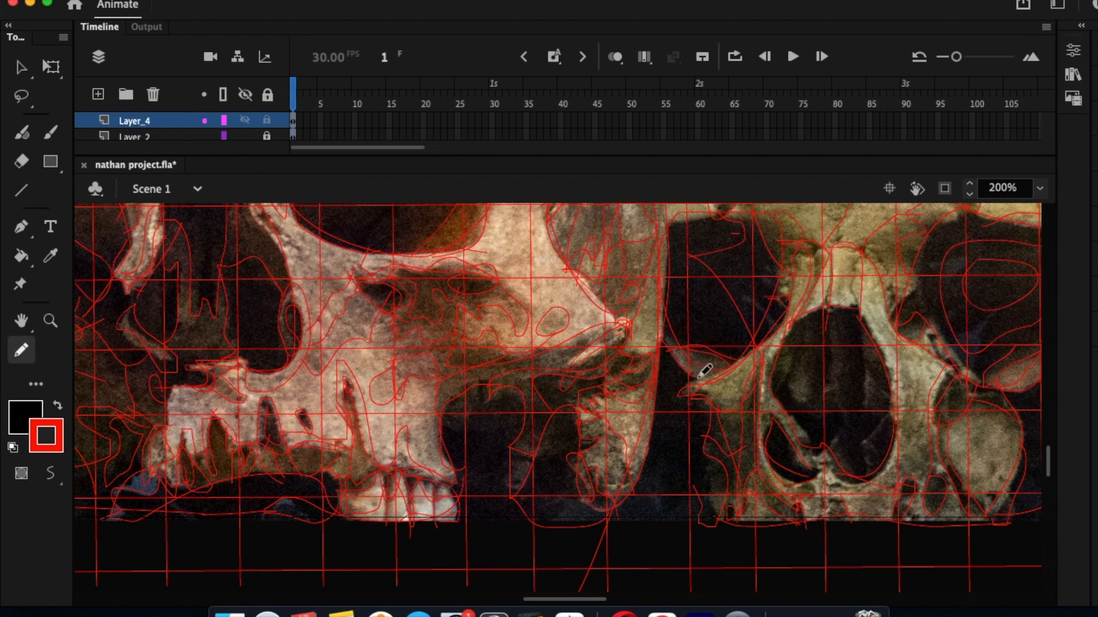
pyautogui.scroll(2, 748, 456)
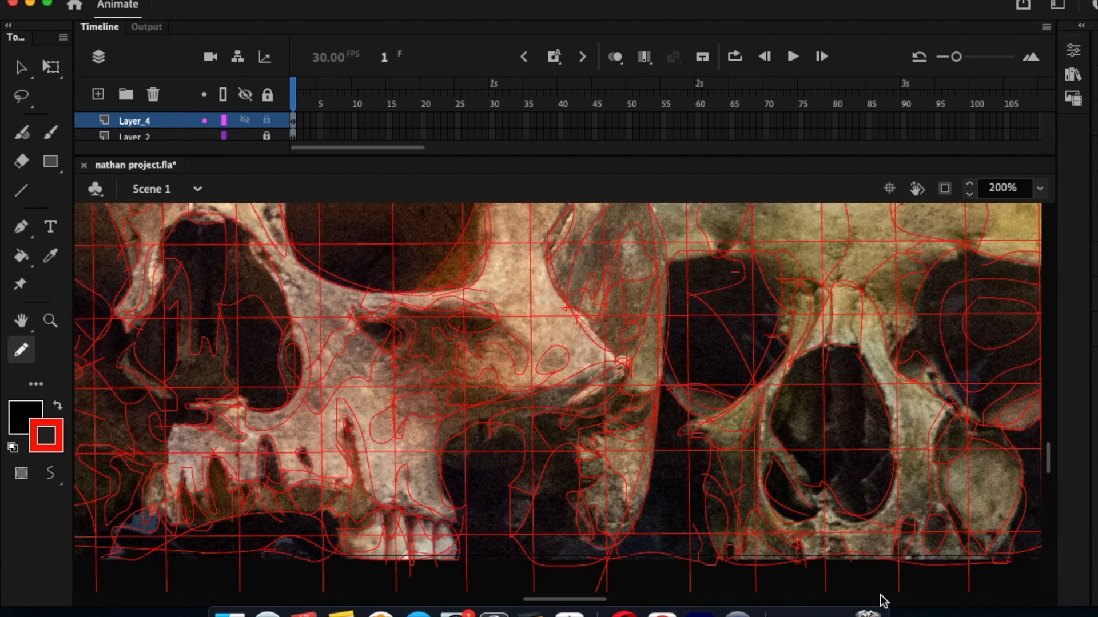
pyautogui.moveTo(989, 456)
pyautogui.mouseDown()
pyautogui.moveTo(964, 511)
pyautogui.moveTo(1000, 505)
pyautogui.mouseUp()
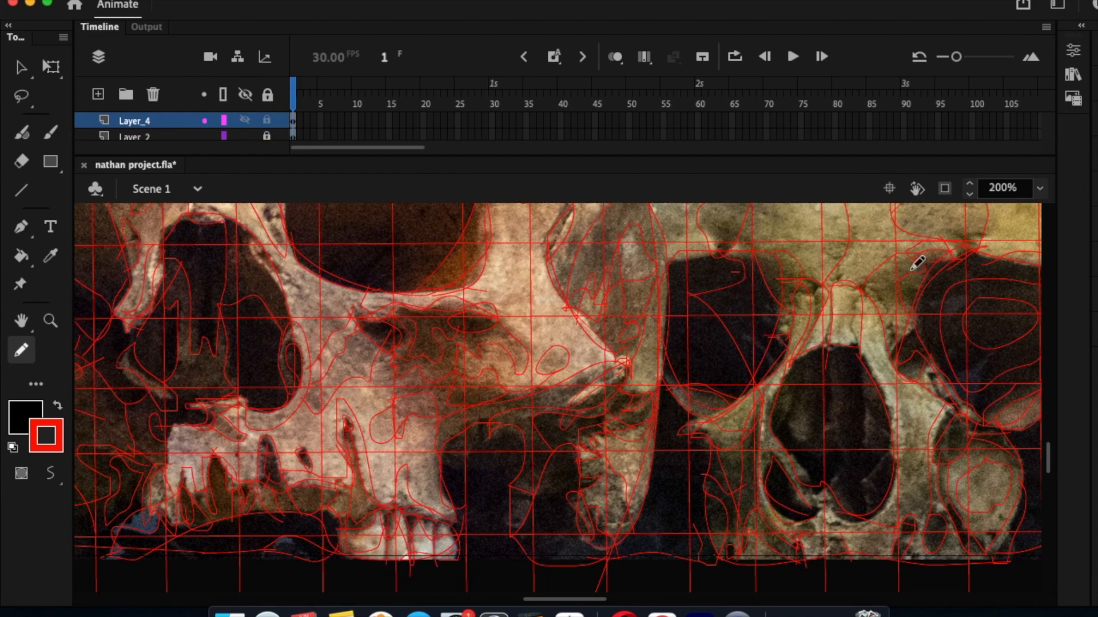
# Trace the shapes inside the greenish skull's nasal cavity and the bone contours on both sides of it.
pyautogui.scroll(-5, 888, 316)
pyautogui.hscroll(4, 888, 316)
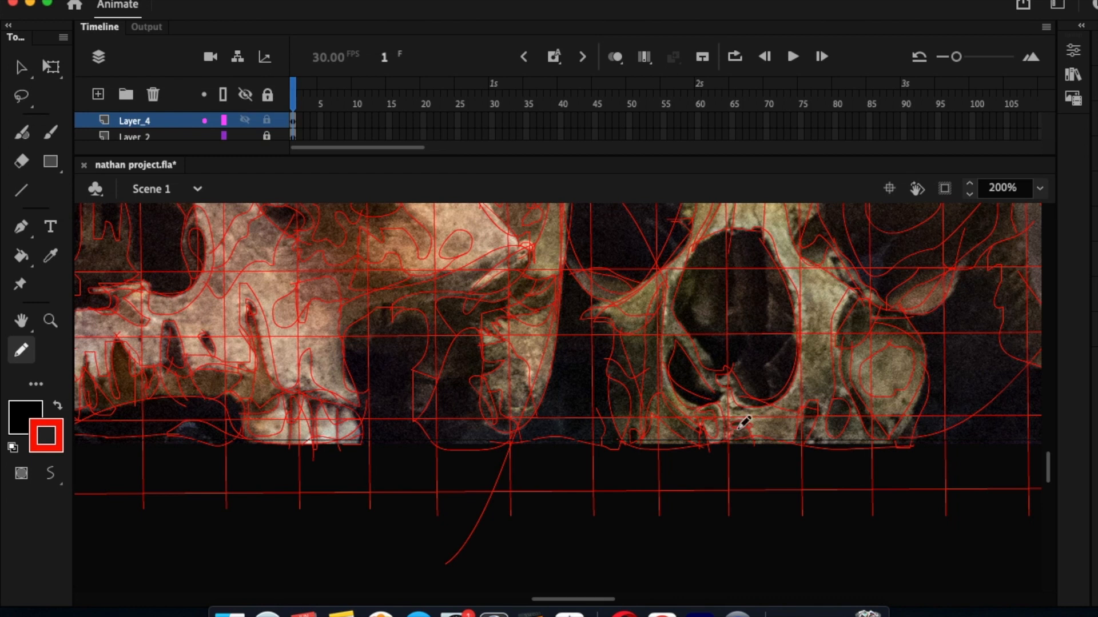
pyautogui.moveTo(808, 339)
pyautogui.mouseDown()
pyautogui.moveTo(823, 289)
pyautogui.moveTo(836, 337)
pyautogui.moveTo(801, 389)
pyautogui.moveTo(809, 399)
pyautogui.mouseUp()
pyautogui.moveTo(830, 262); pyautogui.dragTo(865, 291)
pyautogui.moveTo(772, 240); pyautogui.dragTo(769, 355)
pyautogui.moveTo(710, 315)
pyautogui.mouseDown()
pyautogui.moveTo(697, 278)
pyautogui.moveTo(680, 306)
pyautogui.moveTo(711, 326)
pyautogui.moveTo(675, 320)
pyautogui.moveTo(727, 369)
pyautogui.mouseUp()
pyautogui.moveTo(730, 247)
pyautogui.mouseDown()
pyautogui.moveTo(727, 318)
pyautogui.moveTo(699, 364)
pyautogui.moveTo(676, 332)
pyautogui.moveTo(664, 409)
pyautogui.mouseUp()
# Trace the front-facing skull's protruding side bone, the shading on its adjoining cheekbone and the small hole above its jaw.
pyautogui.hscroll(10, 761, 366)
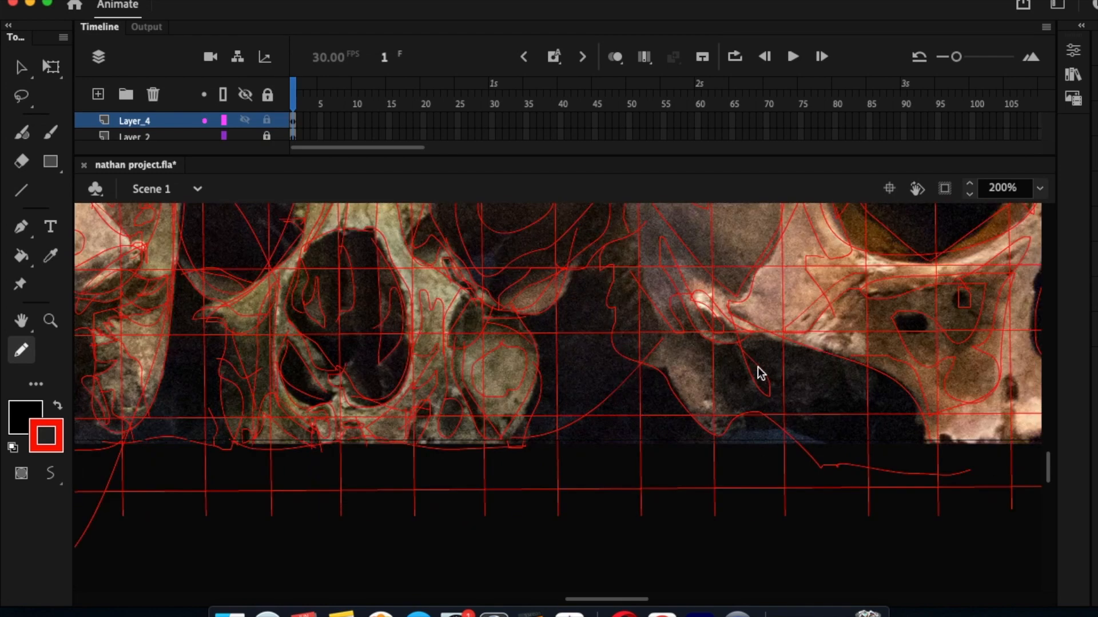
pyautogui.moveTo(640, 231)
pyautogui.mouseDown()
pyautogui.moveTo(626, 297)
pyautogui.moveTo(651, 287)
pyautogui.moveTo(656, 360)
pyautogui.moveTo(646, 356)
pyautogui.moveTo(707, 415)
pyautogui.mouseUp()
pyautogui.moveTo(714, 353)
pyautogui.mouseDown()
pyautogui.moveTo(713, 386)
pyautogui.moveTo(669, 315)
pyautogui.mouseUp()
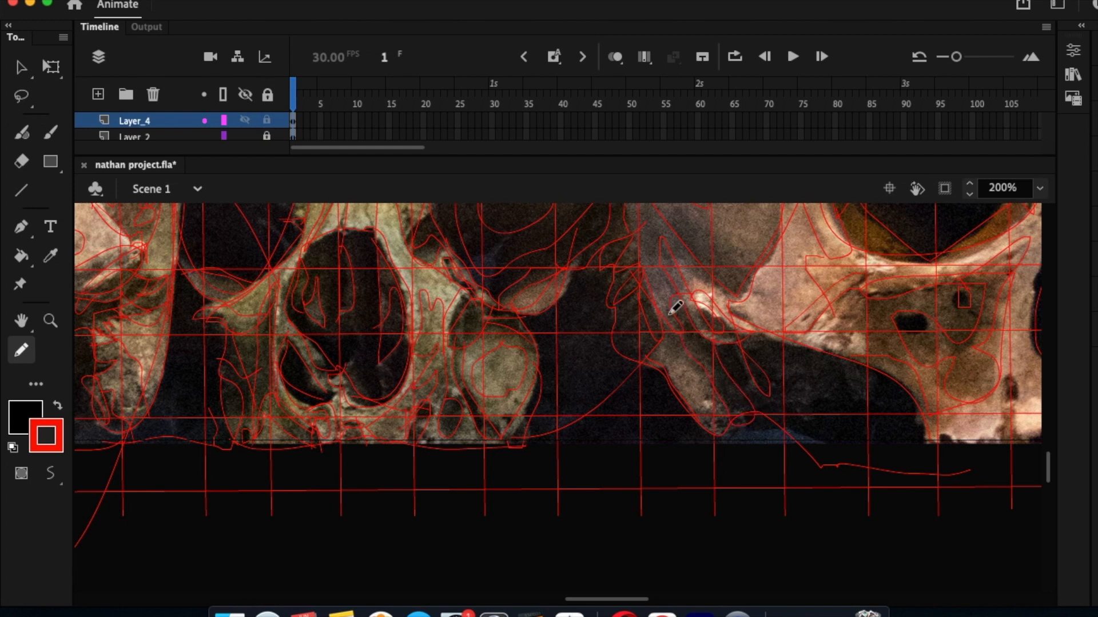
pyautogui.moveTo(835, 309)
pyautogui.mouseDown()
pyautogui.moveTo(837, 335)
pyautogui.moveTo(874, 339)
pyautogui.mouseUp()
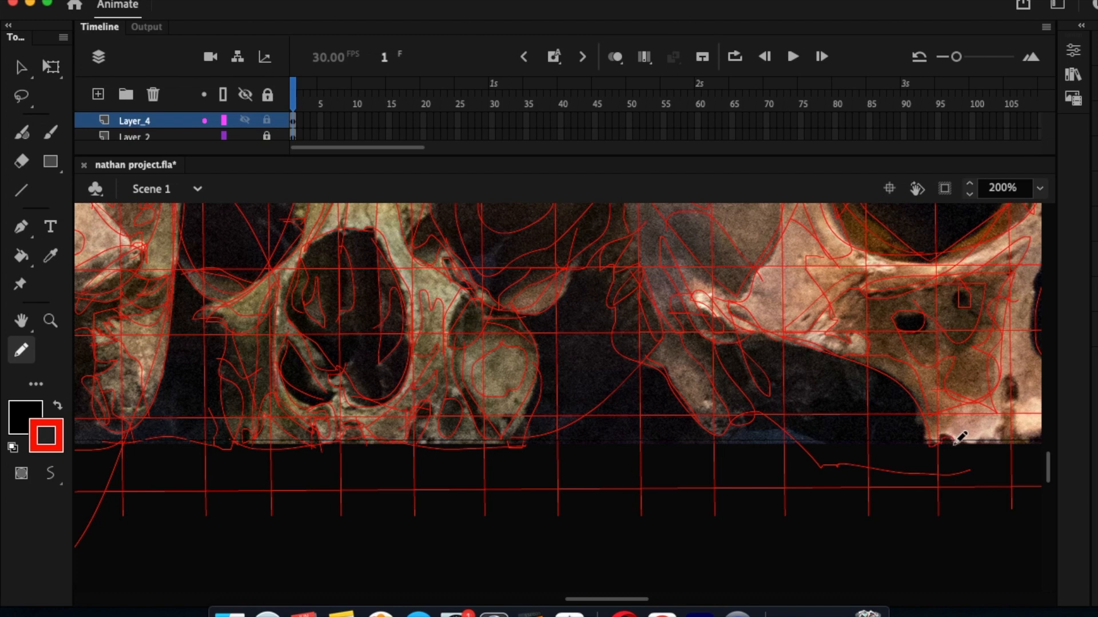
pyautogui.moveTo(1017, 425); pyautogui.dragTo(1000, 390)
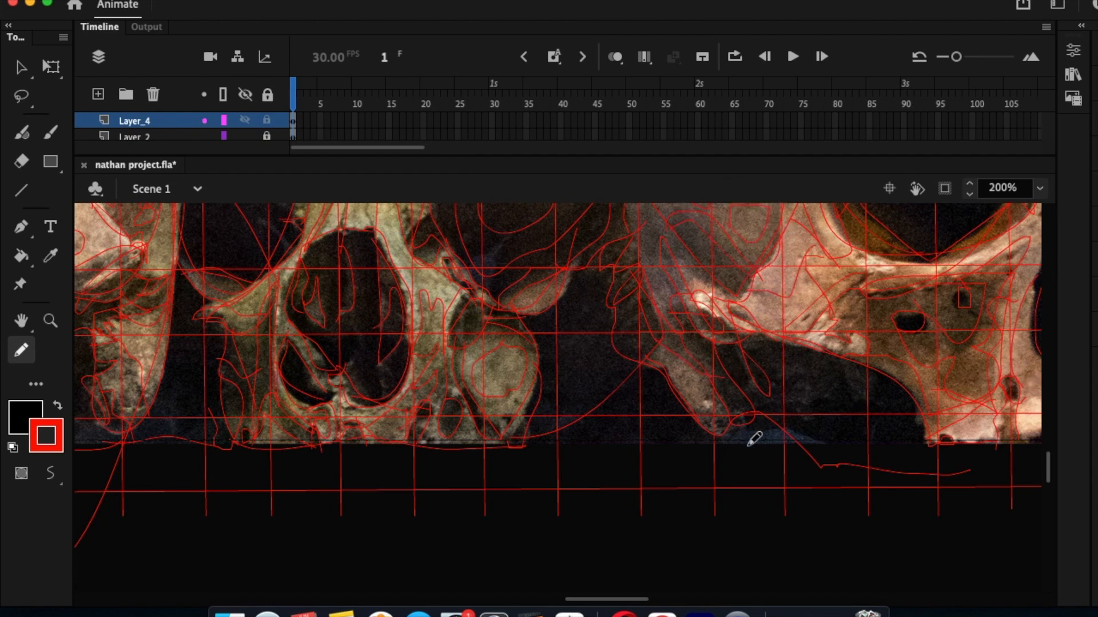
# Trace the front-facing skull's opposite cheek shading, ragged upper jaw edge and nasal cavity outline.
pyautogui.hscroll(10, 766, 386)
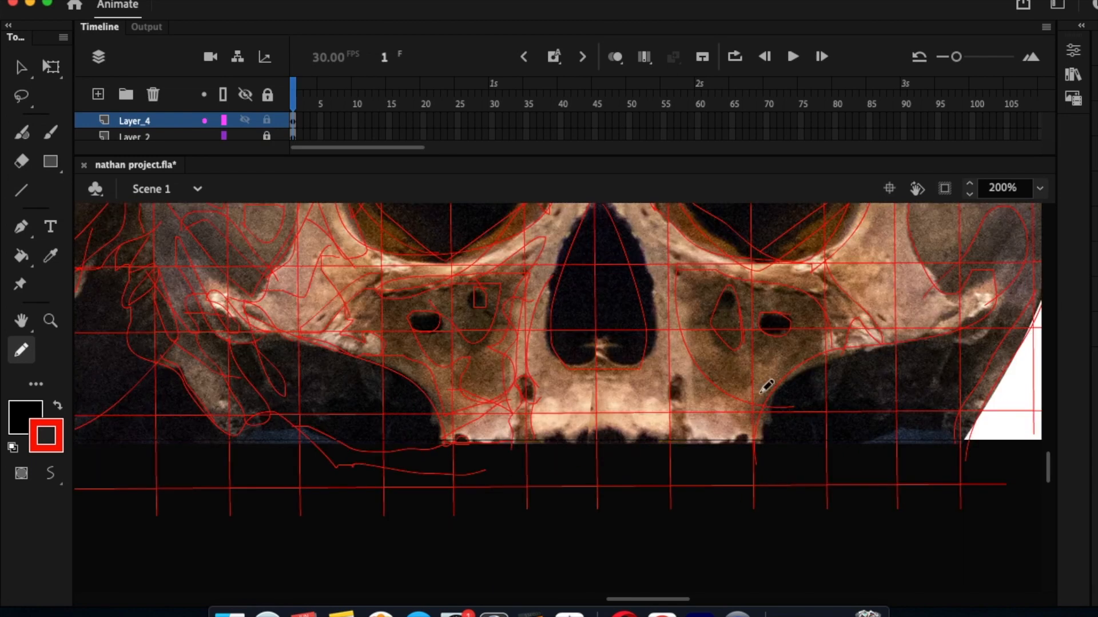
pyautogui.moveTo(675, 260); pyautogui.dragTo(719, 346)
pyautogui.moveTo(761, 366); pyautogui.dragTo(808, 340)
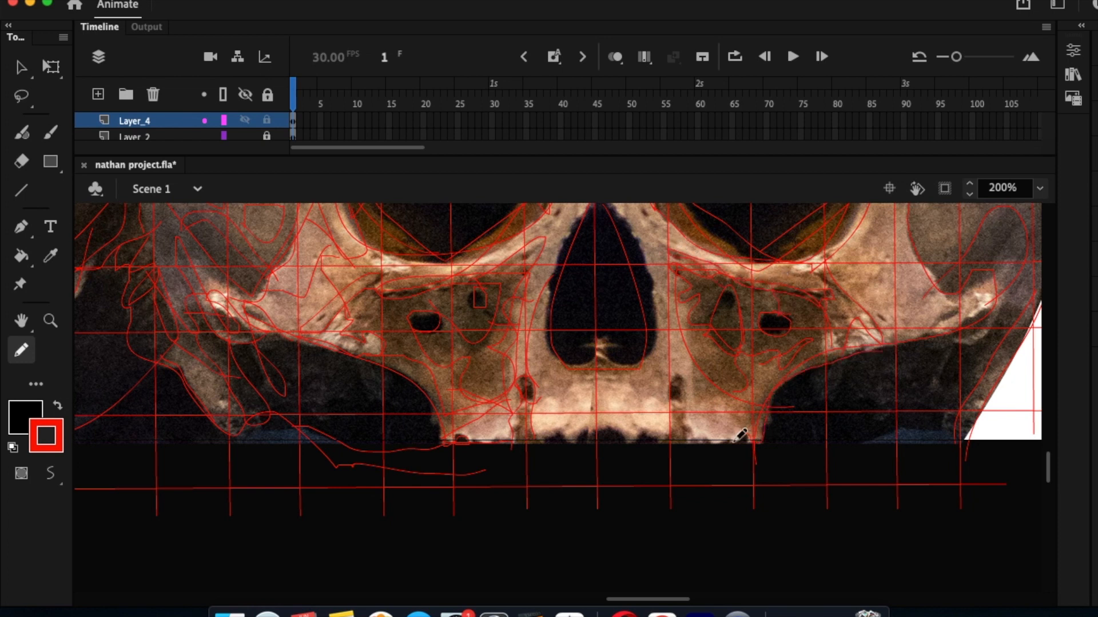
pyautogui.moveTo(688, 417)
pyautogui.mouseDown()
pyautogui.moveTo(617, 426)
pyautogui.moveTo(576, 442)
pyautogui.moveTo(653, 446)
pyautogui.moveTo(643, 432)
pyautogui.moveTo(660, 443)
pyautogui.moveTo(695, 416)
pyautogui.mouseUp()
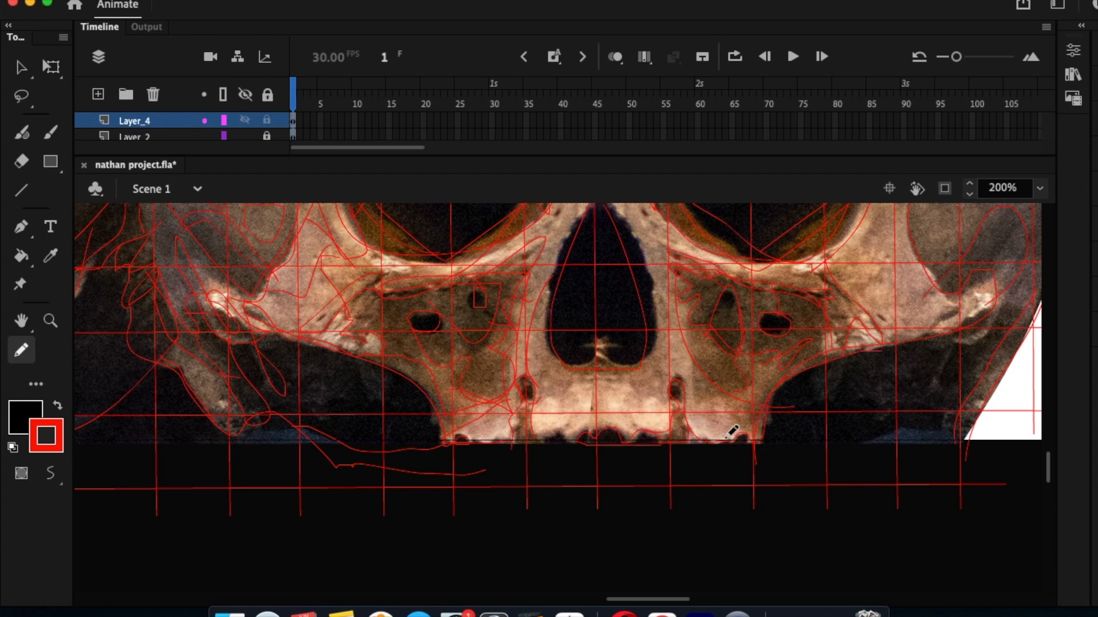
pyautogui.moveTo(589, 211)
pyautogui.mouseDown()
pyautogui.moveTo(550, 280)
pyautogui.moveTo(549, 355)
pyautogui.moveTo(577, 368)
pyautogui.moveTo(596, 340)
pyautogui.moveTo(611, 358)
pyautogui.moveTo(654, 295)
pyautogui.mouseUp()
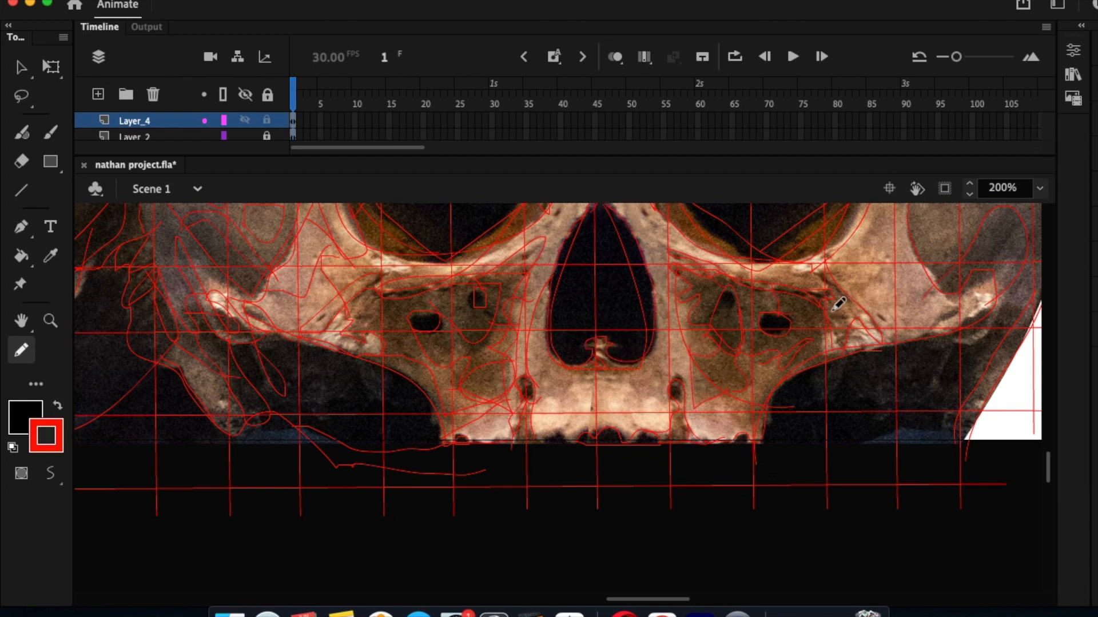
pyautogui.moveTo(928, 268)
pyautogui.mouseDown()
pyautogui.moveTo(985, 282)
pyautogui.moveTo(1008, 303)
pyautogui.moveTo(961, 331)
pyautogui.mouseUp()
# Trace the shading shapes on the front-facing skull's outer temple and its edge against the white background.
pyautogui.hscroll(10, 921, 288)
pyautogui.scroll(7, 920, 293)
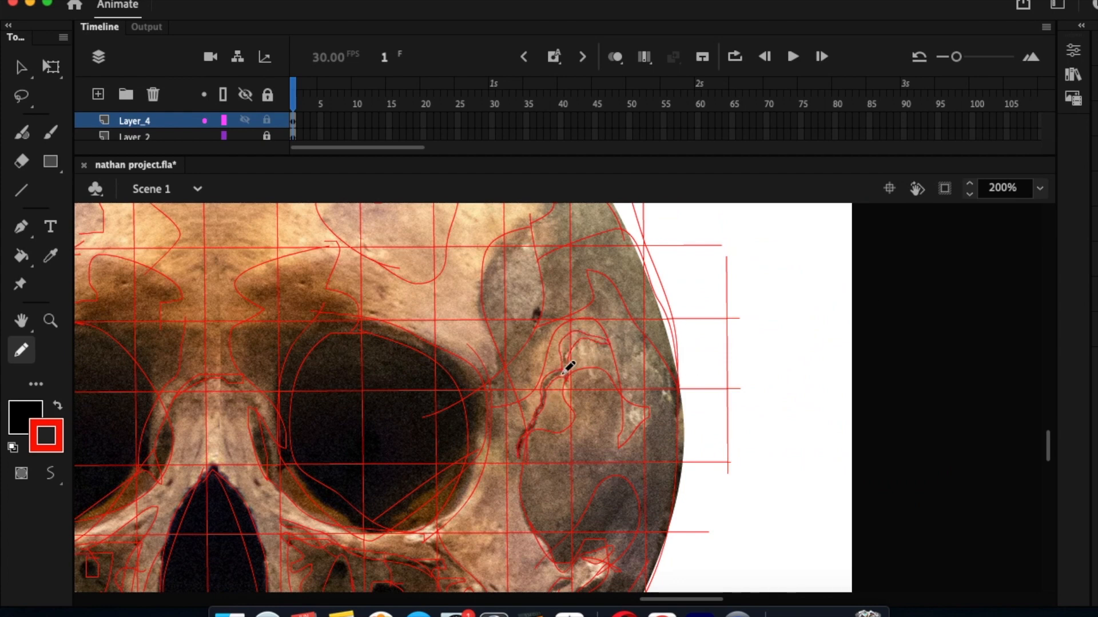
pyautogui.scroll(-2, 560, 320)
pyautogui.moveTo(540, 316)
pyautogui.mouseDown()
pyautogui.moveTo(523, 363)
pyautogui.moveTo(540, 385)
pyautogui.moveTo(496, 404)
pyautogui.moveTo(497, 368)
pyautogui.moveTo(509, 415)
pyautogui.moveTo(491, 452)
pyautogui.moveTo(500, 522)
pyautogui.moveTo(551, 508)
pyautogui.mouseUp()
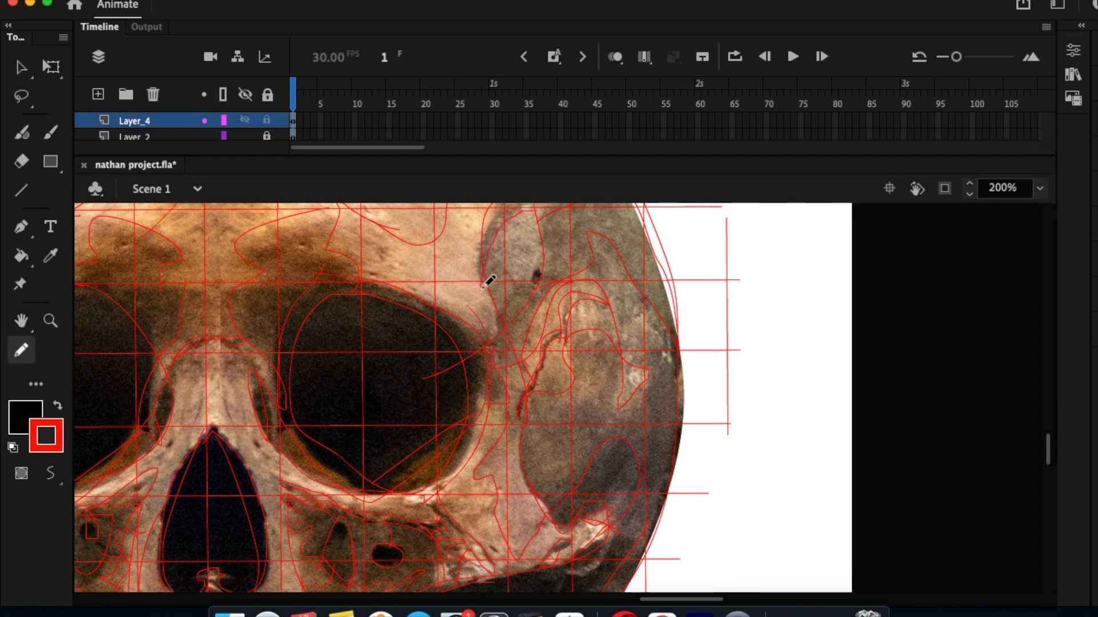
pyautogui.moveTo(544, 235); pyautogui.dragTo(563, 230)
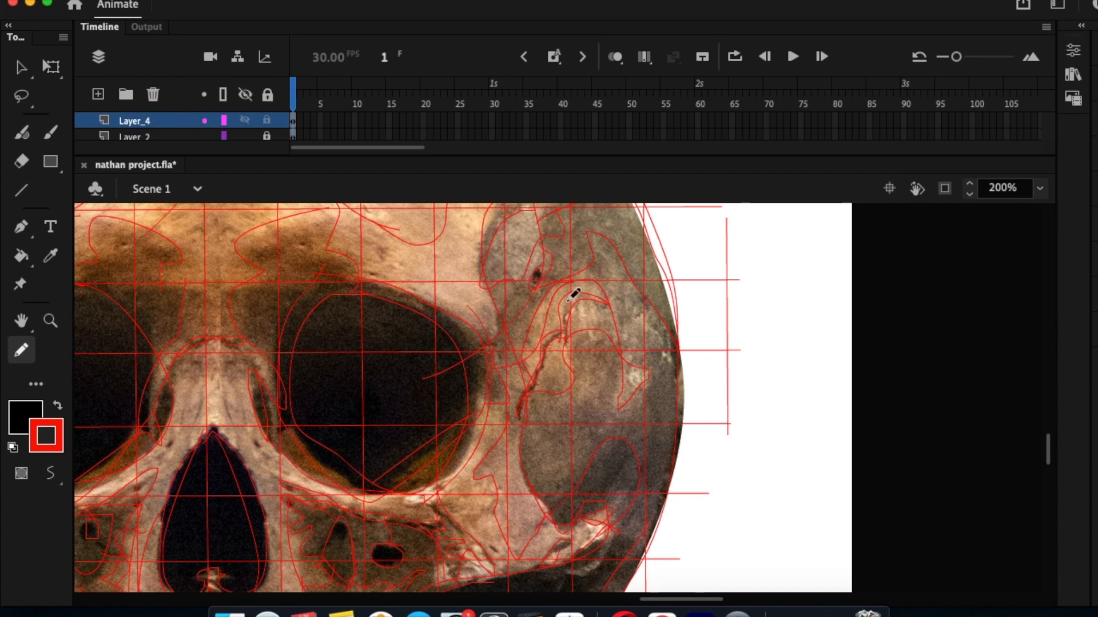
pyautogui.moveTo(681, 368); pyautogui.dragTo(677, 452)
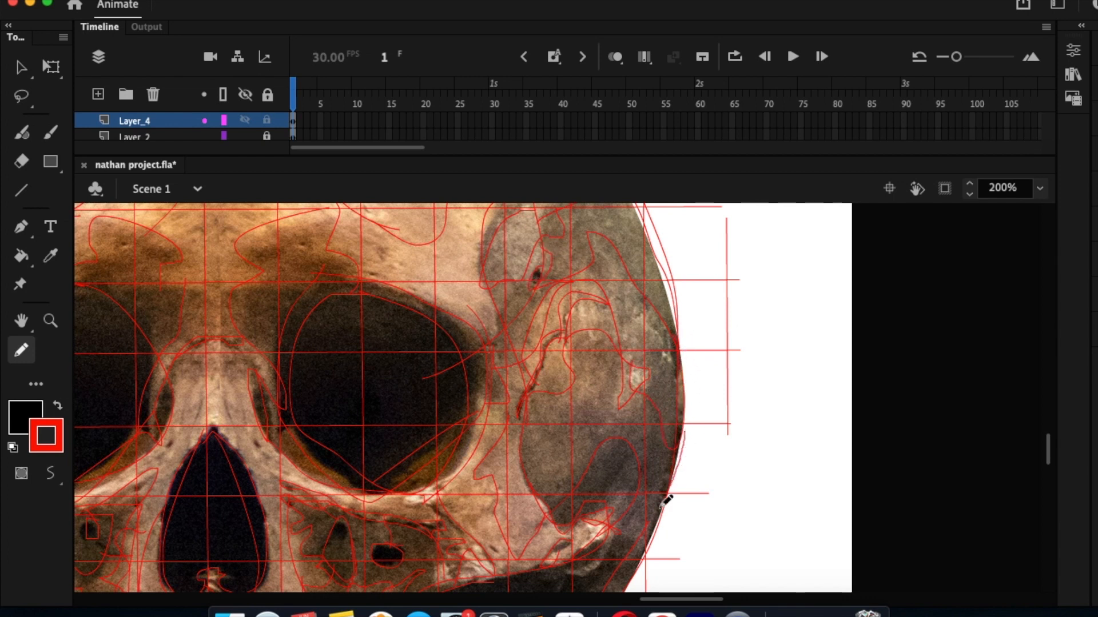
pyautogui.moveTo(563, 392)
pyautogui.mouseDown()
pyautogui.moveTo(610, 348)
pyautogui.moveTo(604, 416)
pyautogui.mouseUp()
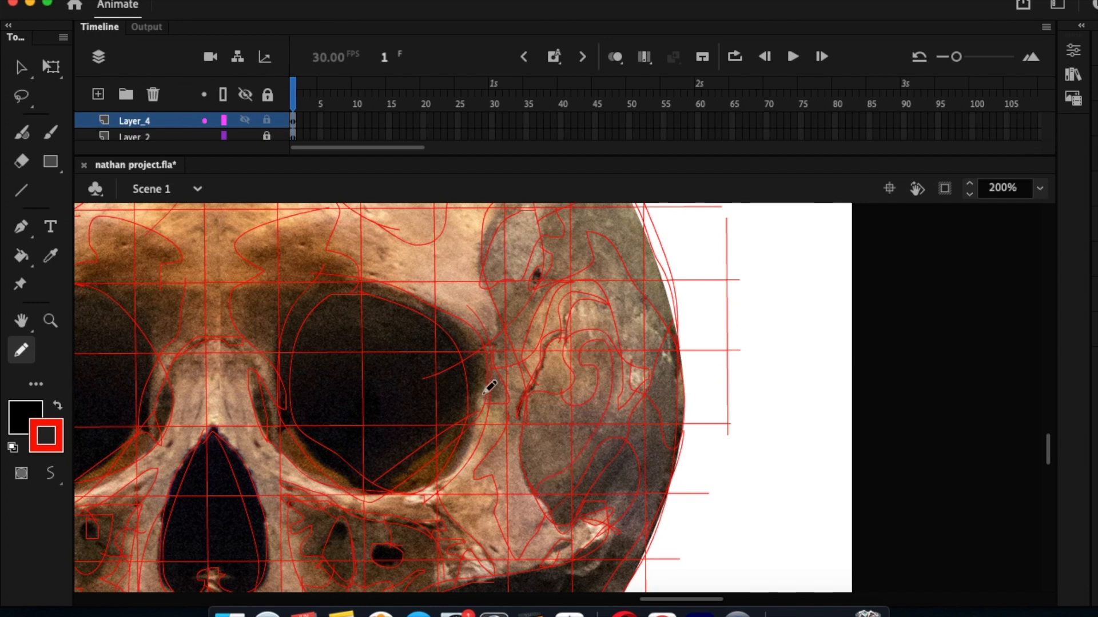
# Trace the rim of the eye socket beside that temple, its lower orange edge and the shadow line inside it.
pyautogui.moveTo(485, 388)
pyautogui.mouseDown()
pyautogui.moveTo(468, 451)
pyautogui.moveTo(406, 500)
pyautogui.moveTo(433, 502)
pyautogui.moveTo(479, 450)
pyautogui.moveTo(495, 391)
pyautogui.mouseUp()
pyautogui.moveTo(469, 317)
pyautogui.mouseDown()
pyautogui.moveTo(510, 281)
pyautogui.moveTo(488, 252)
pyautogui.moveTo(510, 207)
pyautogui.moveTo(476, 282)
pyautogui.mouseUp()
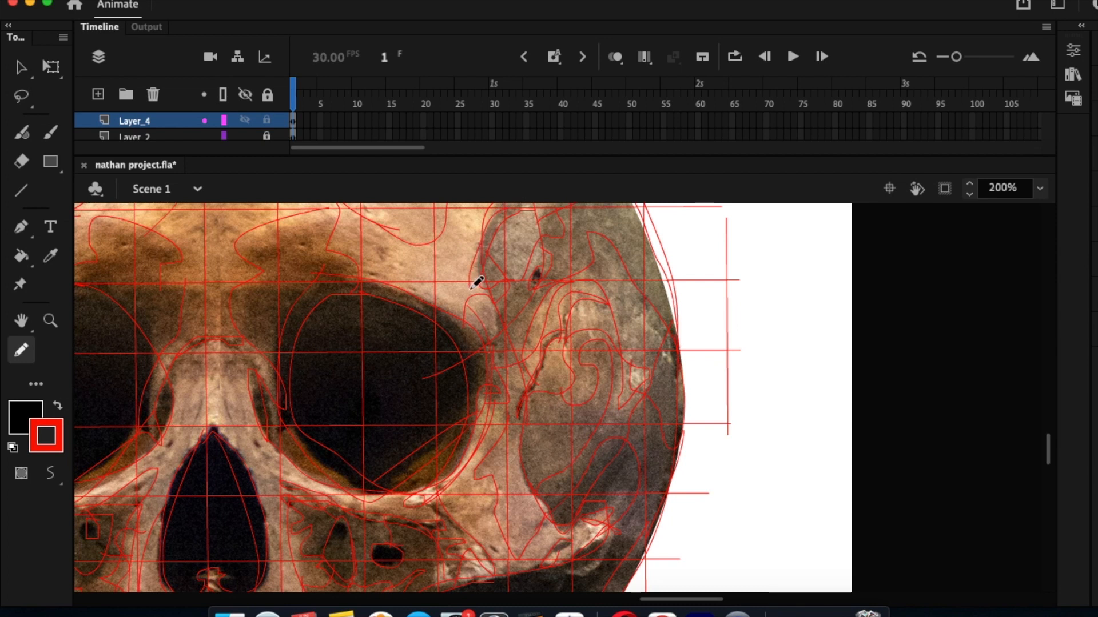
pyautogui.moveTo(416, 457)
pyautogui.mouseDown()
pyautogui.moveTo(413, 492)
pyautogui.moveTo(387, 499)
pyautogui.moveTo(326, 486)
pyautogui.moveTo(283, 428)
pyautogui.mouseUp()
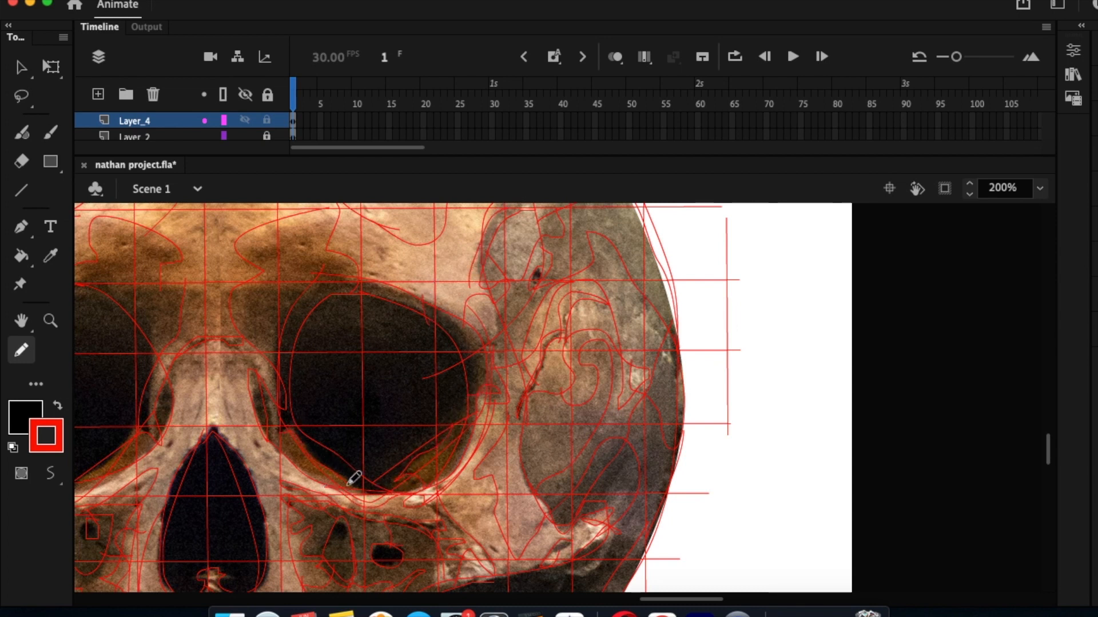
pyautogui.moveTo(379, 342)
pyautogui.mouseDown()
pyautogui.moveTo(292, 334)
pyautogui.moveTo(460, 318)
pyautogui.mouseUp()
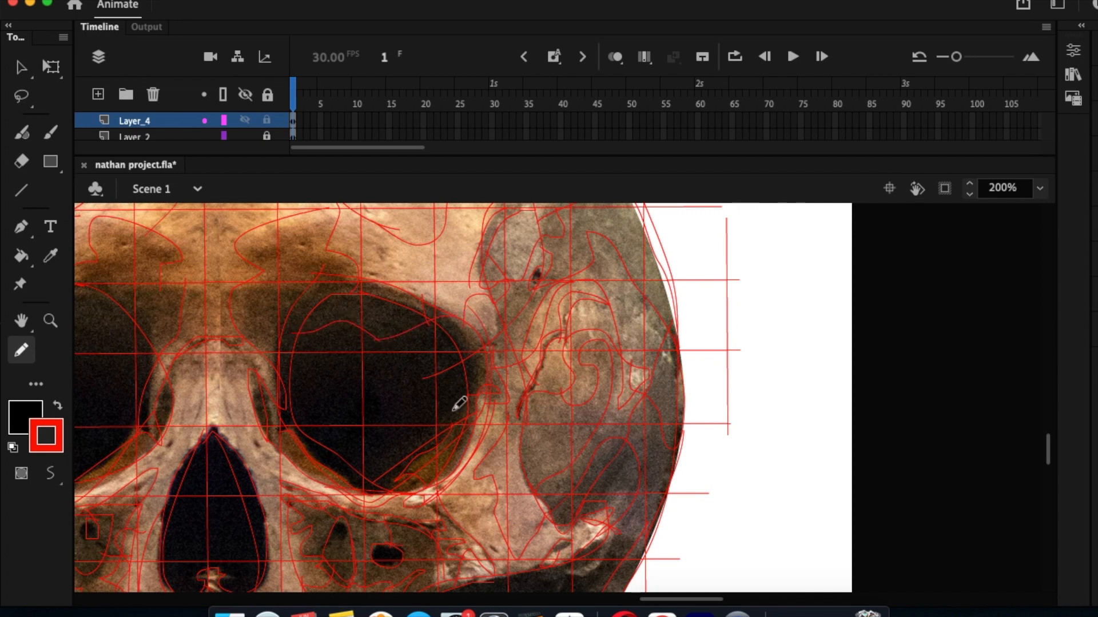
# Trace the shadows beside the front-facing skull's nose bridge, the top of the bridge and the brow shading.
pyautogui.moveTo(272, 291)
pyautogui.mouseDown()
pyautogui.moveTo(248, 328)
pyautogui.moveTo(269, 292)
pyautogui.mouseUp()
pyautogui.moveTo(178, 296)
pyautogui.mouseDown()
pyautogui.moveTo(148, 296)
pyautogui.moveTo(165, 334)
pyautogui.mouseUp()
pyautogui.moveTo(129, 292)
pyautogui.mouseDown()
pyautogui.moveTo(118, 318)
pyautogui.moveTo(77, 294)
pyautogui.moveTo(88, 337)
pyautogui.moveTo(130, 336)
pyautogui.mouseUp()
pyautogui.moveTo(196, 342)
pyautogui.mouseDown()
pyautogui.moveTo(249, 343)
pyautogui.moveTo(269, 380)
pyautogui.moveTo(223, 359)
pyautogui.moveTo(187, 364)
pyautogui.moveTo(199, 384)
pyautogui.moveTo(256, 370)
pyautogui.mouseUp()
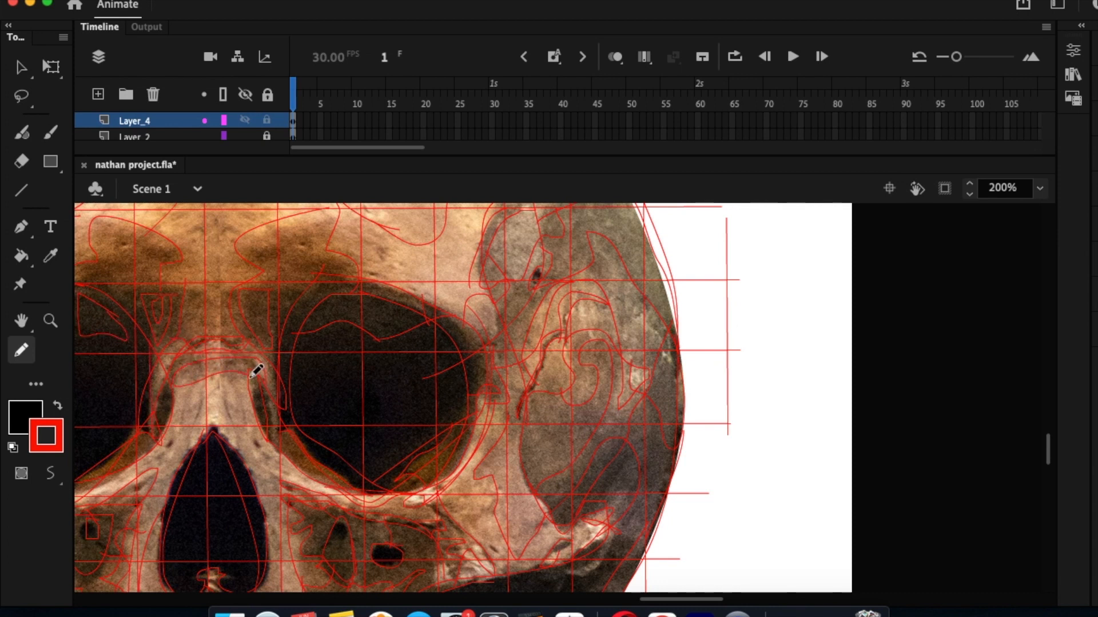
pyautogui.moveTo(265, 256)
pyautogui.mouseDown()
pyautogui.moveTo(323, 224)
pyautogui.moveTo(253, 247)
pyautogui.moveTo(335, 252)
pyautogui.moveTo(305, 265)
pyautogui.moveTo(326, 221)
pyautogui.mouseUp()
# Trace the front-facing skull's other eye socket, including its inner shadow and lower rim, and the central forehead shading.
pyautogui.hscroll(-10, 146, 273)
pyautogui.scroll(2, 146, 274)
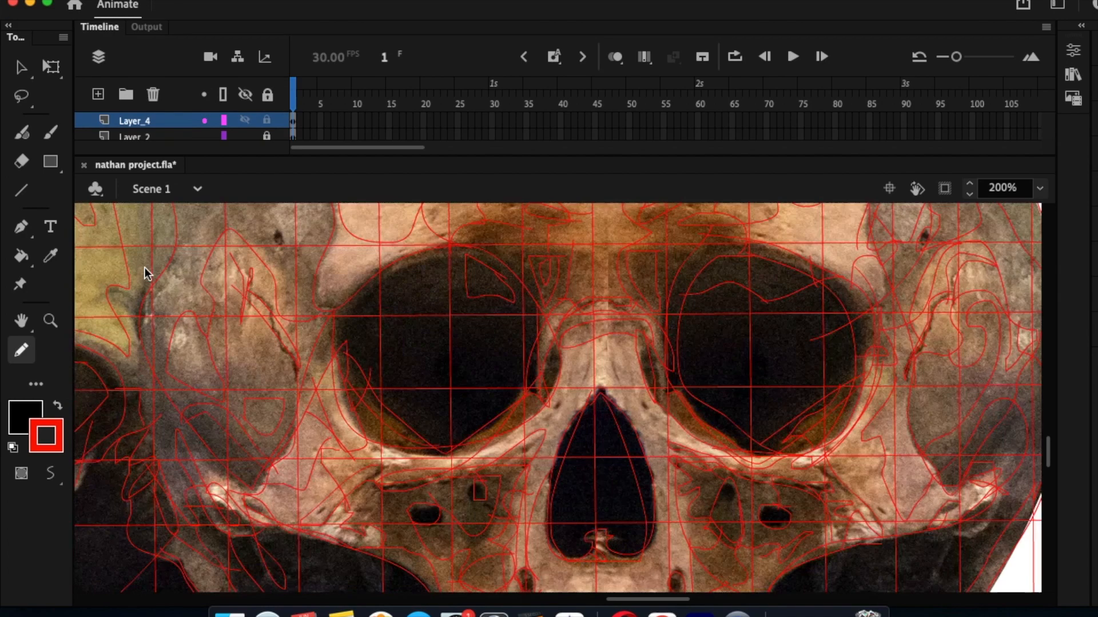
pyautogui.moveTo(563, 376)
pyautogui.mouseDown()
pyautogui.moveTo(482, 396)
pyautogui.moveTo(494, 387)
pyautogui.moveTo(442, 460)
pyautogui.mouseUp()
pyautogui.moveTo(473, 422); pyautogui.dragTo(570, 400)
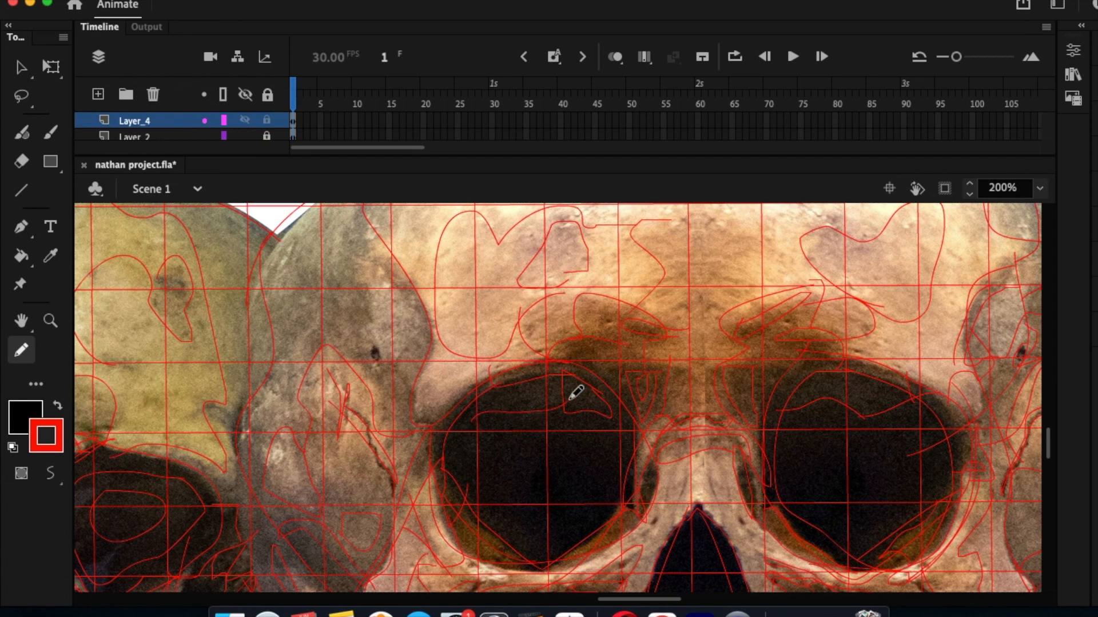
pyautogui.moveTo(444, 485)
pyautogui.mouseDown()
pyautogui.moveTo(500, 551)
pyautogui.moveTo(443, 481)
pyautogui.mouseUp()
pyautogui.moveTo(608, 516)
pyautogui.mouseDown()
pyautogui.moveTo(547, 568)
pyautogui.moveTo(472, 560)
pyautogui.moveTo(465, 573)
pyautogui.moveTo(515, 582)
pyautogui.moveTo(492, 564)
pyautogui.mouseUp()
pyautogui.moveTo(722, 313)
pyautogui.mouseDown()
pyautogui.moveTo(738, 231)
pyautogui.moveTo(685, 232)
pyautogui.mouseUp()
# Trace the discoloured patches and side shading on the olive skull's forehead.
pyautogui.moveTo(160, 282)
pyautogui.mouseDown()
pyautogui.moveTo(178, 304)
pyautogui.moveTo(156, 298)
pyautogui.moveTo(132, 354)
pyautogui.moveTo(137, 277)
pyautogui.moveTo(102, 285)
pyautogui.moveTo(130, 330)
pyautogui.moveTo(118, 284)
pyautogui.mouseUp()
pyautogui.moveTo(111, 379)
pyautogui.mouseDown()
pyautogui.moveTo(178, 430)
pyautogui.moveTo(204, 430)
pyautogui.moveTo(174, 372)
pyautogui.mouseUp()
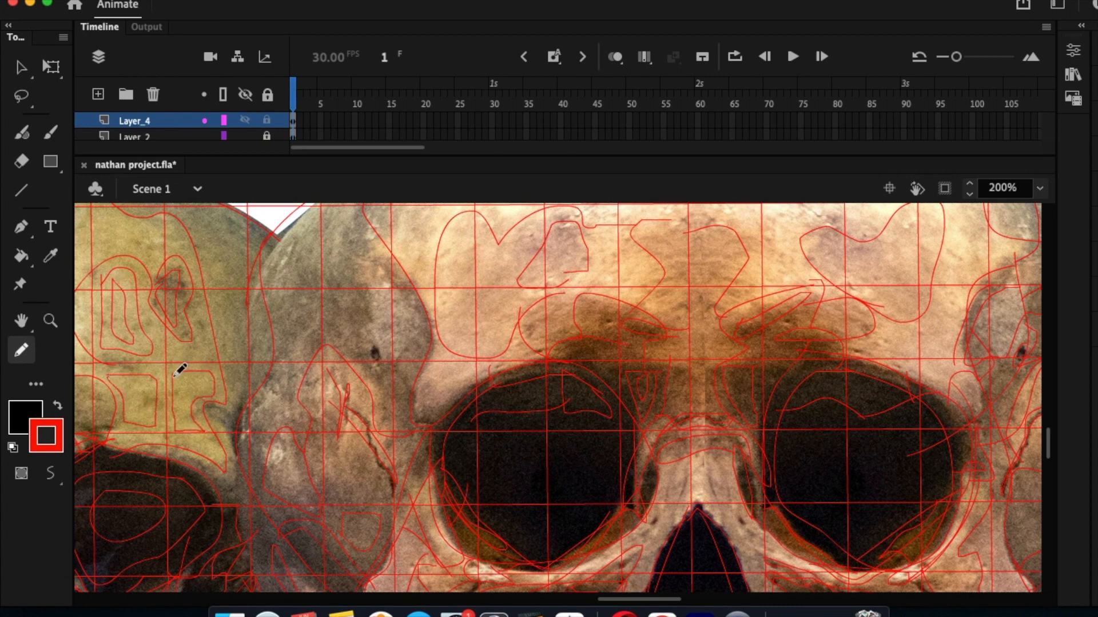
pyautogui.moveTo(221, 293)
pyautogui.mouseDown()
pyautogui.moveTo(239, 351)
pyautogui.moveTo(222, 280)
pyautogui.moveTo(237, 234)
pyautogui.moveTo(210, 218)
pyautogui.moveTo(229, 230)
pyautogui.moveTo(186, 306)
pyautogui.mouseUp()
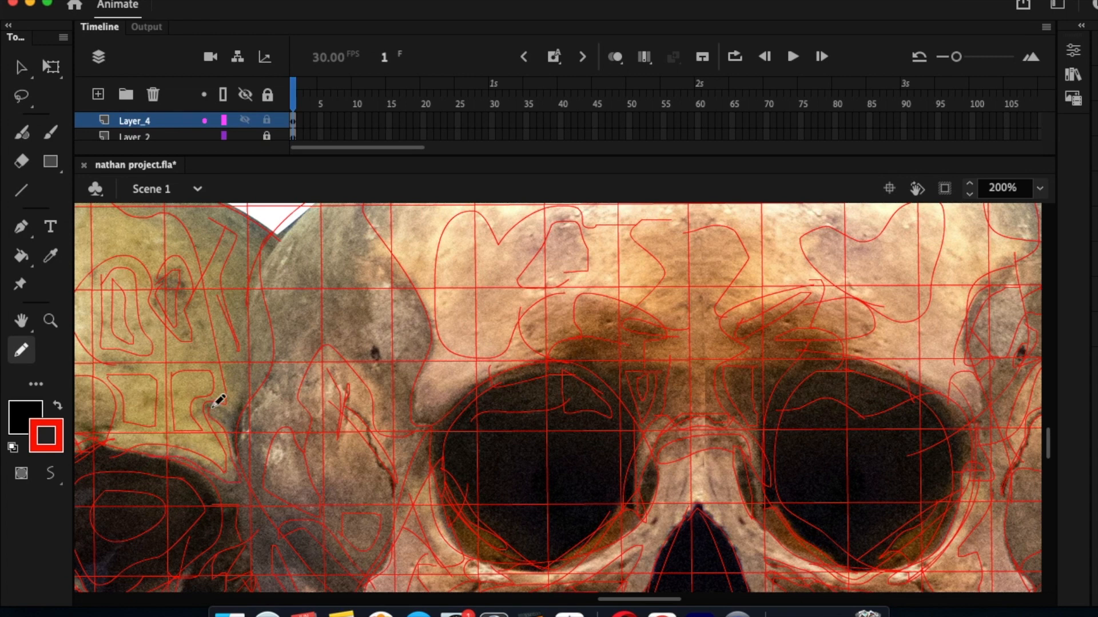
# Trace the shading and bone contours on the front-facing skull's temple next to the olive skull.
pyautogui.moveTo(269, 437)
pyautogui.mouseDown()
pyautogui.moveTo(297, 432)
pyautogui.moveTo(265, 387)
pyautogui.moveTo(314, 348)
pyautogui.moveTo(390, 185)
pyautogui.mouseUp()
pyautogui.moveTo(382, 266)
pyautogui.mouseDown()
pyautogui.moveTo(354, 333)
pyautogui.moveTo(366, 351)
pyautogui.moveTo(374, 345)
pyautogui.moveTo(396, 360)
pyautogui.moveTo(400, 286)
pyautogui.moveTo(371, 238)
pyautogui.moveTo(375, 284)
pyautogui.mouseUp()
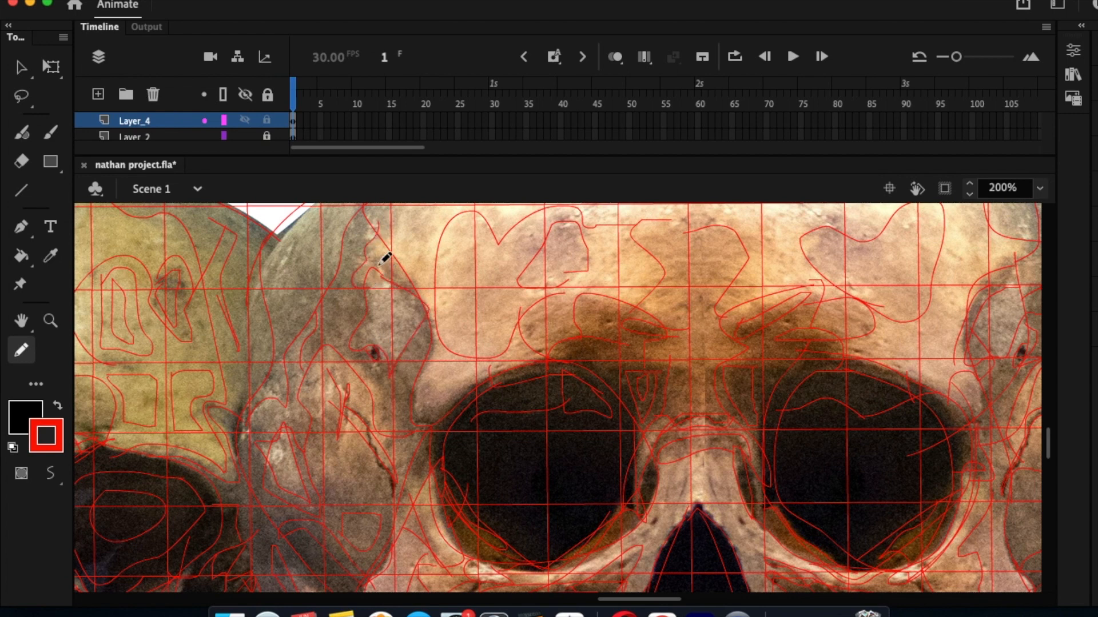
pyautogui.moveTo(411, 240)
pyautogui.mouseDown()
pyautogui.moveTo(417, 208)
pyautogui.moveTo(438, 203)
pyautogui.mouseUp()
pyautogui.moveTo(350, 405)
pyautogui.mouseDown()
pyautogui.moveTo(396, 483)
pyautogui.moveTo(343, 448)
pyautogui.moveTo(312, 486)
pyautogui.mouseUp()
# Trace the pale area of the olive skull's forehead, its brow shading, nose bridge and eye-socket shadow.
pyautogui.hscroll(-10, 363, 466)
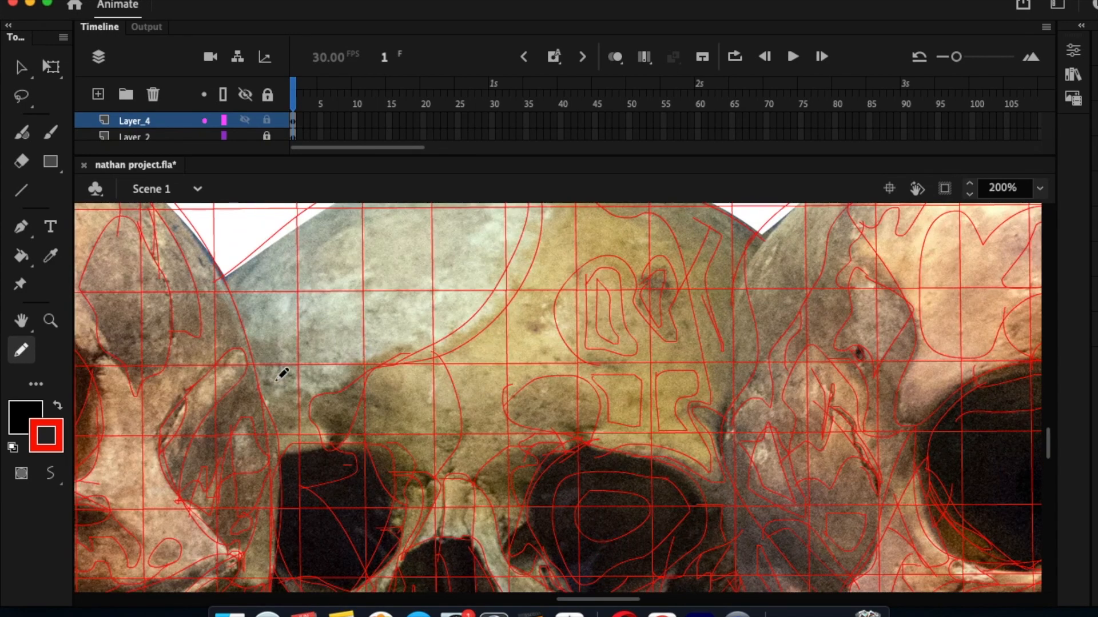
pyautogui.moveTo(366, 320)
pyautogui.mouseDown()
pyautogui.moveTo(501, 213)
pyautogui.moveTo(419, 343)
pyautogui.moveTo(303, 388)
pyautogui.moveTo(326, 438)
pyautogui.moveTo(452, 388)
pyautogui.mouseUp()
pyautogui.moveTo(367, 377)
pyautogui.mouseDown()
pyautogui.moveTo(404, 378)
pyautogui.moveTo(414, 429)
pyautogui.mouseUp()
pyautogui.moveTo(367, 380)
pyautogui.mouseDown()
pyautogui.moveTo(393, 408)
pyautogui.moveTo(388, 438)
pyautogui.mouseUp()
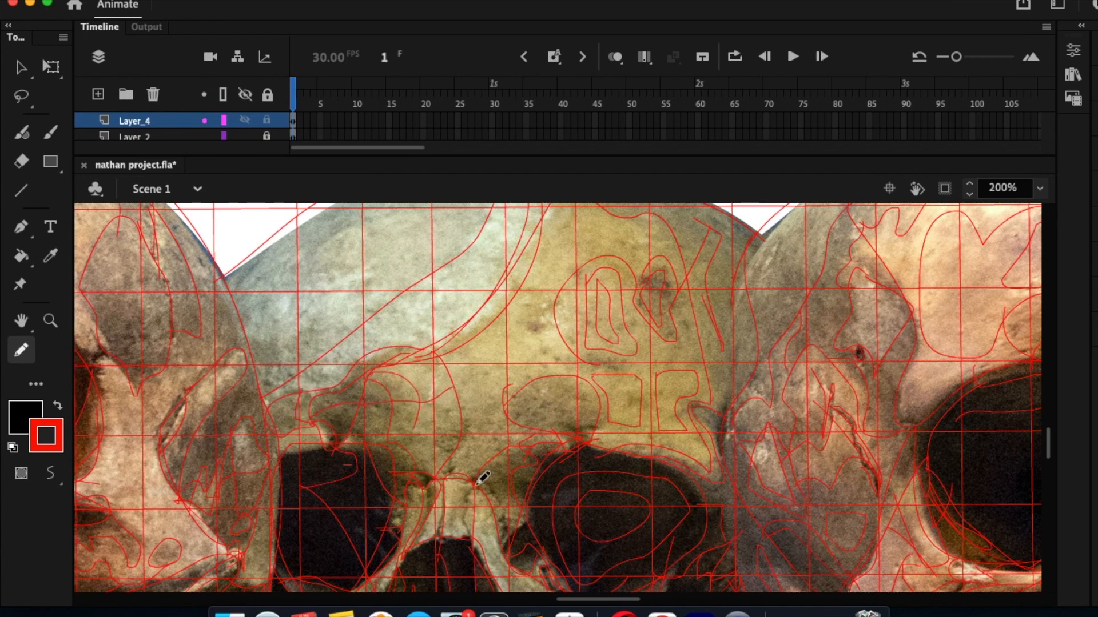
pyautogui.moveTo(480, 478); pyautogui.dragTo(498, 517)
pyautogui.moveTo(583, 488)
pyautogui.mouseDown()
pyautogui.moveTo(546, 501)
pyautogui.moveTo(500, 557)
pyautogui.moveTo(523, 564)
pyautogui.moveTo(505, 536)
pyautogui.moveTo(569, 494)
pyautogui.moveTo(548, 530)
pyautogui.moveTo(583, 489)
pyautogui.moveTo(652, 476)
pyautogui.moveTo(686, 495)
pyautogui.mouseUp()
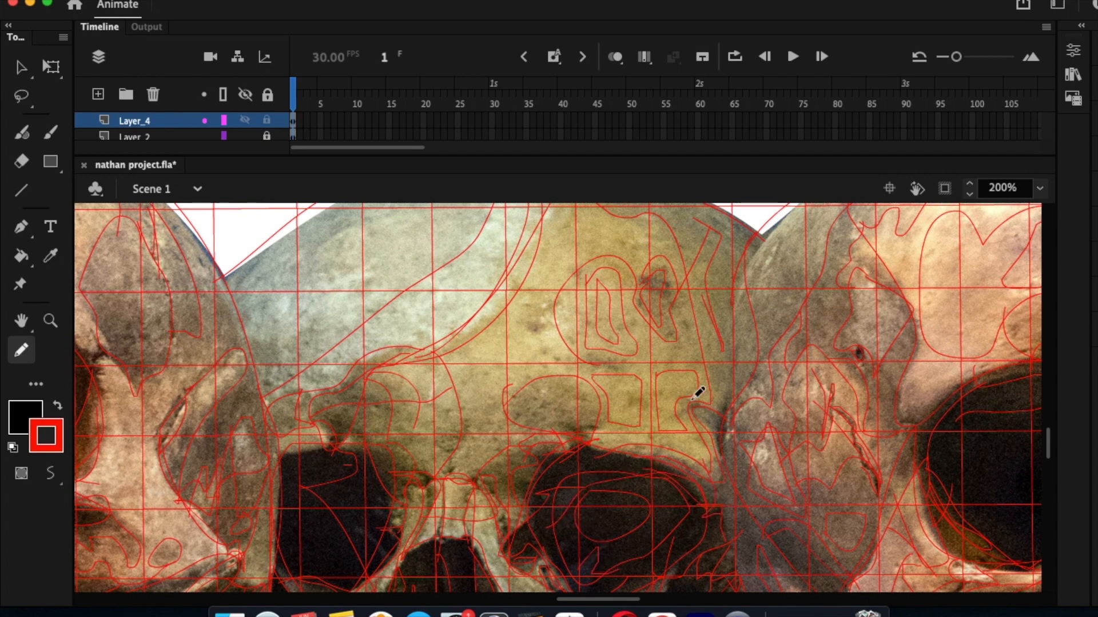
# Draw detail contours on the olive skull's forehead and on the front-facing skull's adjoining temple and outer eye-socket rim.
pyautogui.moveTo(553, 311); pyautogui.dragTo(528, 333)
pyautogui.moveTo(338, 231)
pyautogui.mouseDown()
pyautogui.moveTo(244, 341)
pyautogui.moveTo(262, 375)
pyautogui.moveTo(288, 349)
pyautogui.moveTo(303, 353)
pyautogui.moveTo(314, 323)
pyautogui.moveTo(311, 333)
pyautogui.moveTo(377, 273)
pyautogui.moveTo(388, 233)
pyautogui.moveTo(449, 209)
pyautogui.mouseUp()
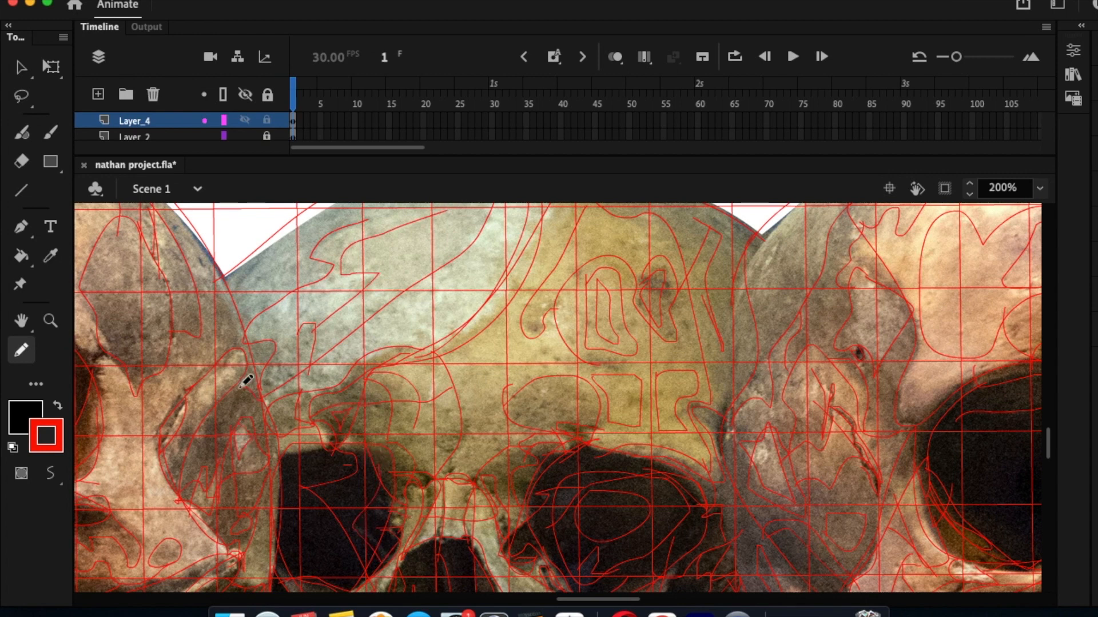
pyautogui.moveTo(138, 236)
pyautogui.mouseDown()
pyautogui.moveTo(95, 275)
pyautogui.moveTo(132, 272)
pyautogui.mouseUp()
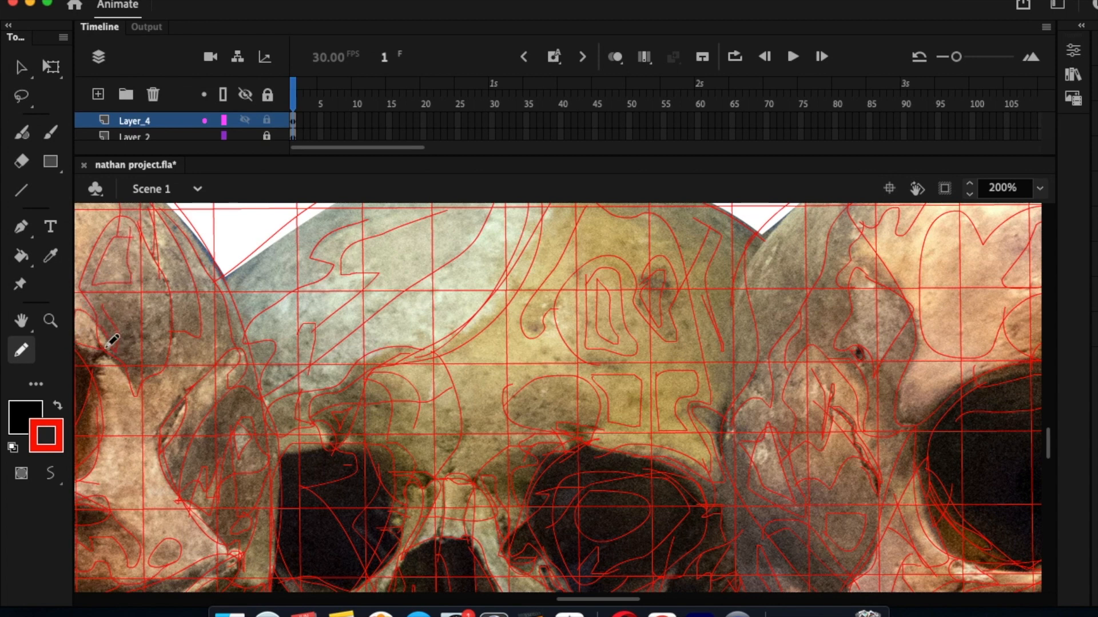
pyautogui.moveTo(107, 400); pyautogui.dragTo(98, 492)
pyautogui.moveTo(106, 441); pyautogui.dragTo(97, 459)
pyautogui.moveTo(160, 438)
pyautogui.mouseDown()
pyautogui.moveTo(134, 394)
pyautogui.moveTo(131, 470)
pyautogui.moveTo(140, 405)
pyautogui.moveTo(216, 338)
pyautogui.mouseUp()
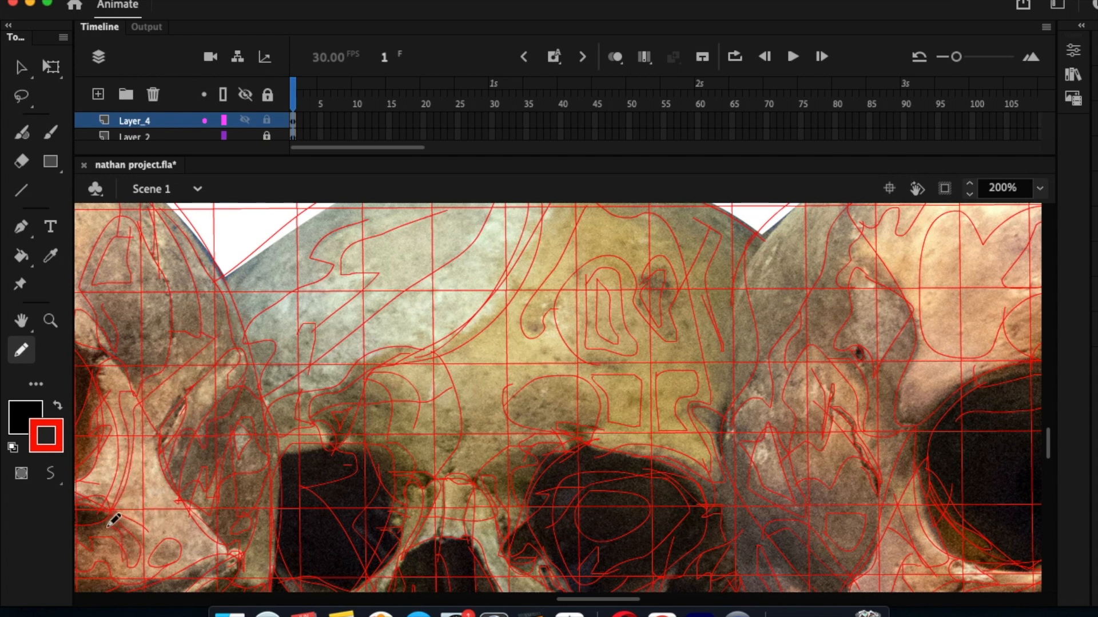
# Draw nested curves inside the front-facing skull's eye socket beside the olive skull, and trace the adjacent nasal bone and nose cavity.
pyautogui.hscroll(-5, 108, 562)
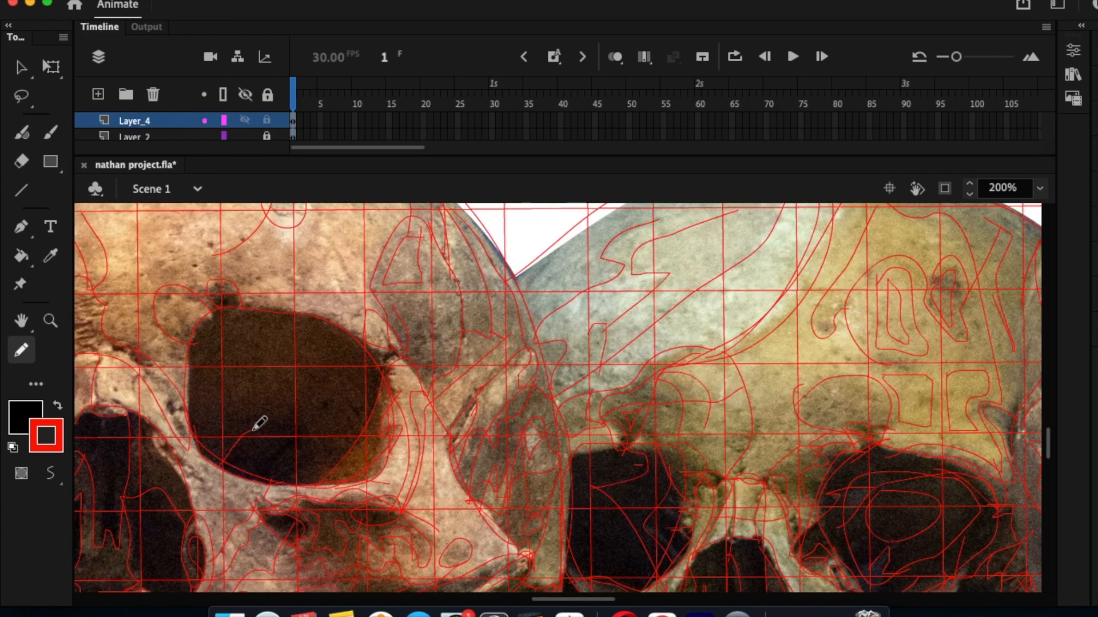
pyautogui.moveTo(253, 407)
pyautogui.mouseDown()
pyautogui.moveTo(191, 420)
pyautogui.moveTo(300, 393)
pyautogui.moveTo(363, 473)
pyautogui.moveTo(385, 458)
pyautogui.moveTo(323, 385)
pyautogui.moveTo(218, 380)
pyautogui.moveTo(235, 354)
pyautogui.moveTo(192, 356)
pyautogui.moveTo(250, 345)
pyautogui.moveTo(358, 381)
pyautogui.moveTo(204, 328)
pyautogui.mouseUp()
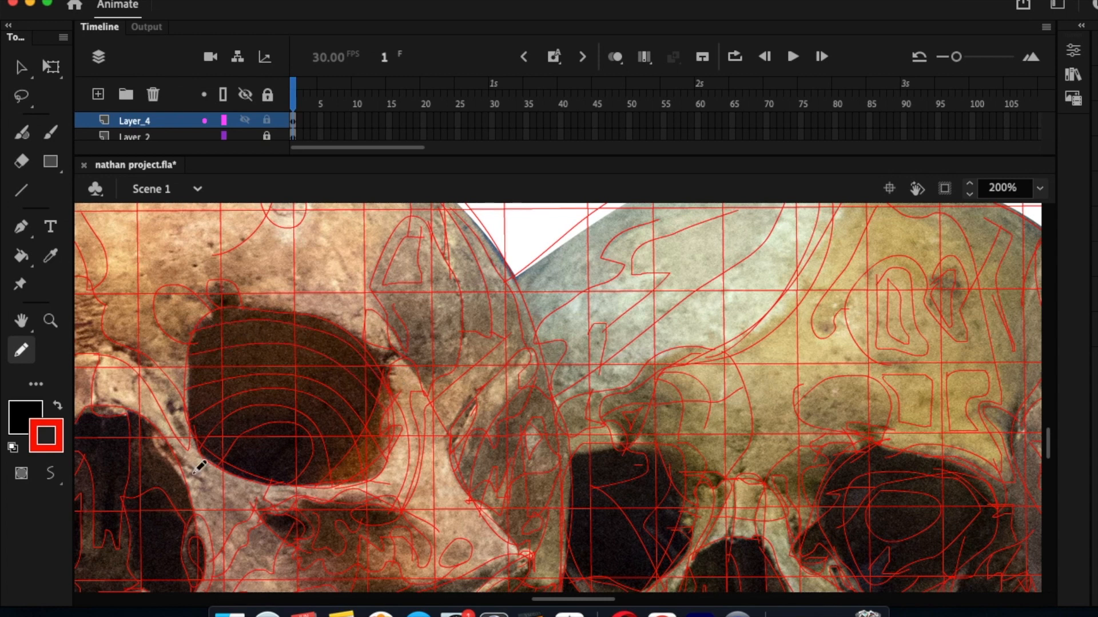
pyautogui.moveTo(207, 480)
pyautogui.mouseDown()
pyautogui.moveTo(177, 476)
pyautogui.moveTo(151, 436)
pyautogui.moveTo(167, 445)
pyautogui.moveTo(131, 448)
pyautogui.moveTo(151, 436)
pyautogui.mouseUp()
pyautogui.moveTo(105, 543)
pyautogui.mouseDown()
pyautogui.moveTo(87, 569)
pyautogui.moveTo(97, 586)
pyautogui.moveTo(120, 559)
pyautogui.mouseUp()
pyautogui.moveTo(102, 382); pyautogui.dragTo(126, 409)
pyautogui.moveTo(120, 348)
pyautogui.mouseDown()
pyautogui.moveTo(169, 398)
pyautogui.moveTo(190, 446)
pyautogui.mouseUp()
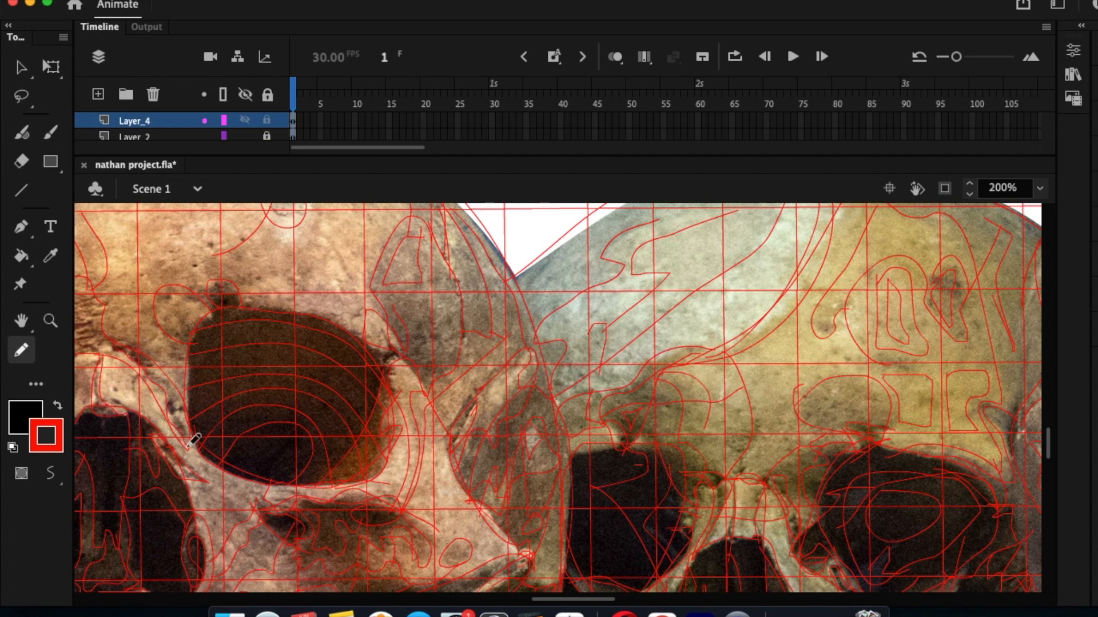
# Trace the forehead shading above that eye socket and the olive skull's upper edge where the two skulls meet.
pyautogui.moveTo(239, 279)
pyautogui.mouseDown()
pyautogui.moveTo(308, 285)
pyautogui.moveTo(338, 263)
pyautogui.mouseUp()
pyautogui.moveTo(150, 292); pyautogui.dragTo(137, 206)
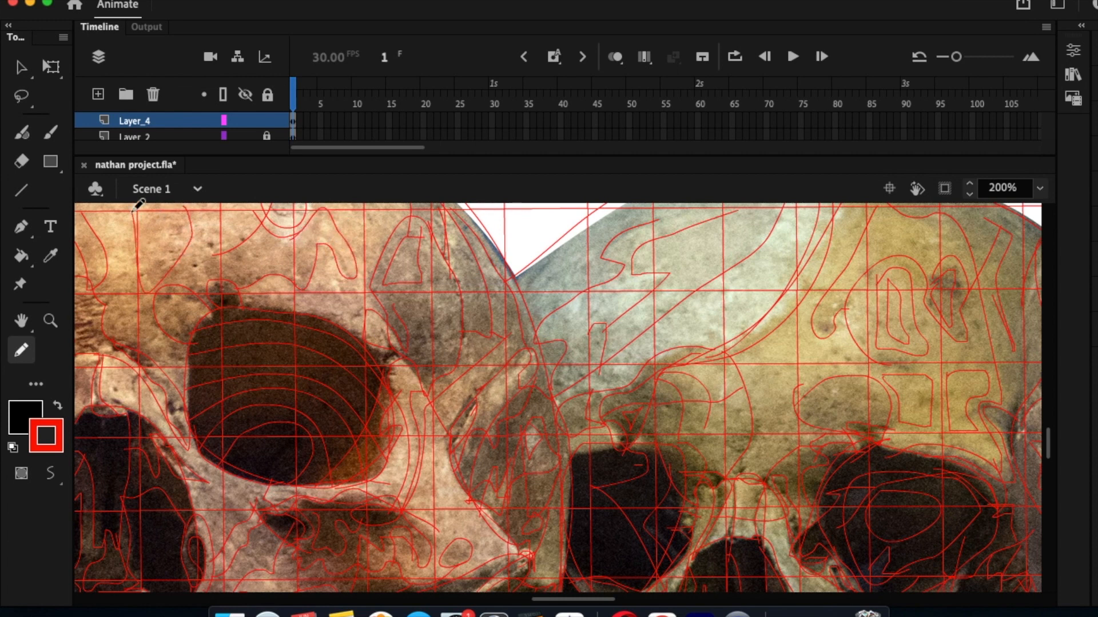
pyautogui.moveTo(382, 310)
pyautogui.mouseDown()
pyautogui.moveTo(527, 298)
pyautogui.moveTo(629, 203)
pyautogui.mouseUp()
pyautogui.moveTo(513, 271); pyautogui.dragTo(625, 212)
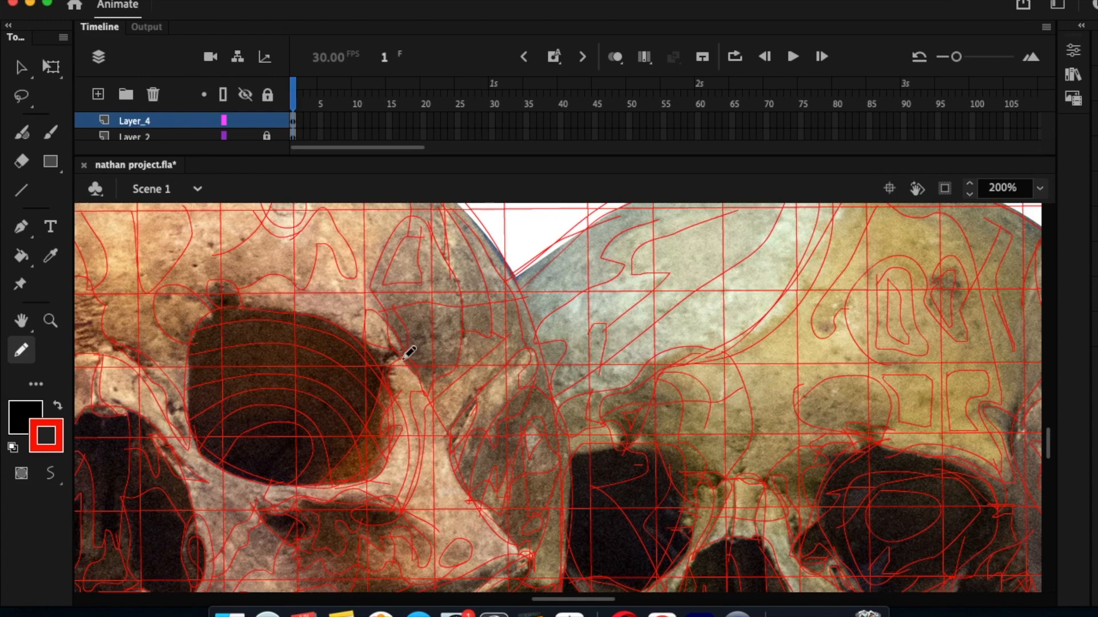
# Trace the front-facing skull's forehead patches, the brow shading over its other eye socket and the shadow shapes inside that socket.
pyautogui.hscroll(-10, 160, 484)
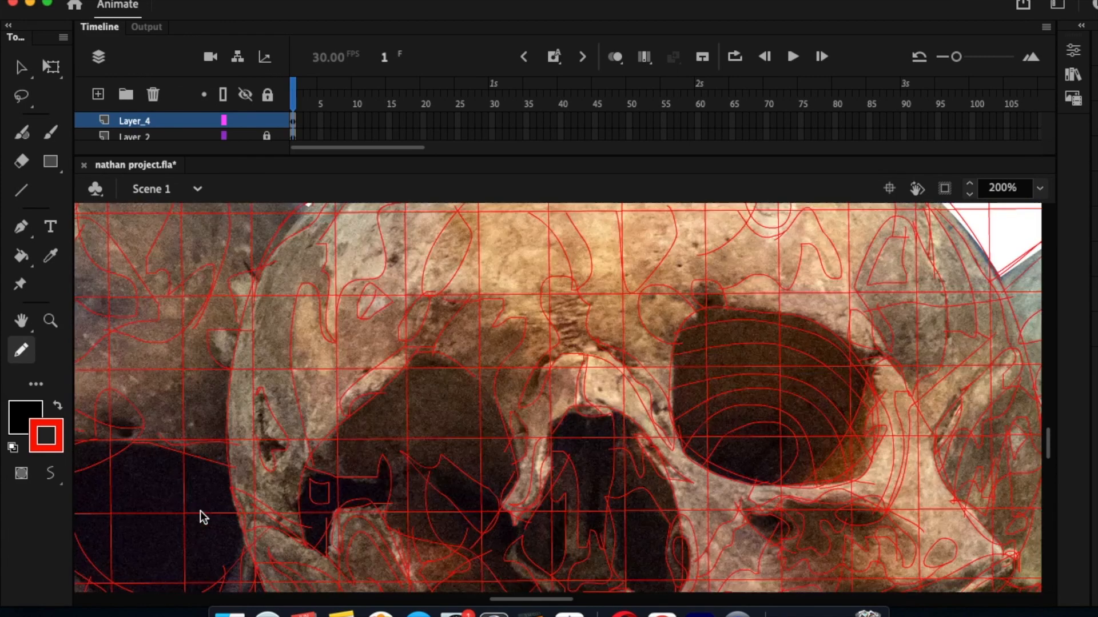
pyautogui.moveTo(381, 273)
pyautogui.mouseDown()
pyautogui.moveTo(381, 244)
pyautogui.moveTo(490, 229)
pyautogui.mouseUp()
pyautogui.moveTo(356, 312); pyautogui.dragTo(337, 432)
pyautogui.moveTo(442, 438)
pyautogui.mouseDown()
pyautogui.moveTo(583, 370)
pyautogui.moveTo(611, 410)
pyautogui.moveTo(561, 426)
pyautogui.moveTo(509, 469)
pyautogui.mouseUp()
pyautogui.moveTo(443, 479)
pyautogui.mouseDown()
pyautogui.moveTo(445, 443)
pyautogui.moveTo(455, 485)
pyautogui.moveTo(401, 463)
pyautogui.moveTo(400, 447)
pyautogui.moveTo(406, 389)
pyautogui.moveTo(462, 384)
pyautogui.mouseUp()
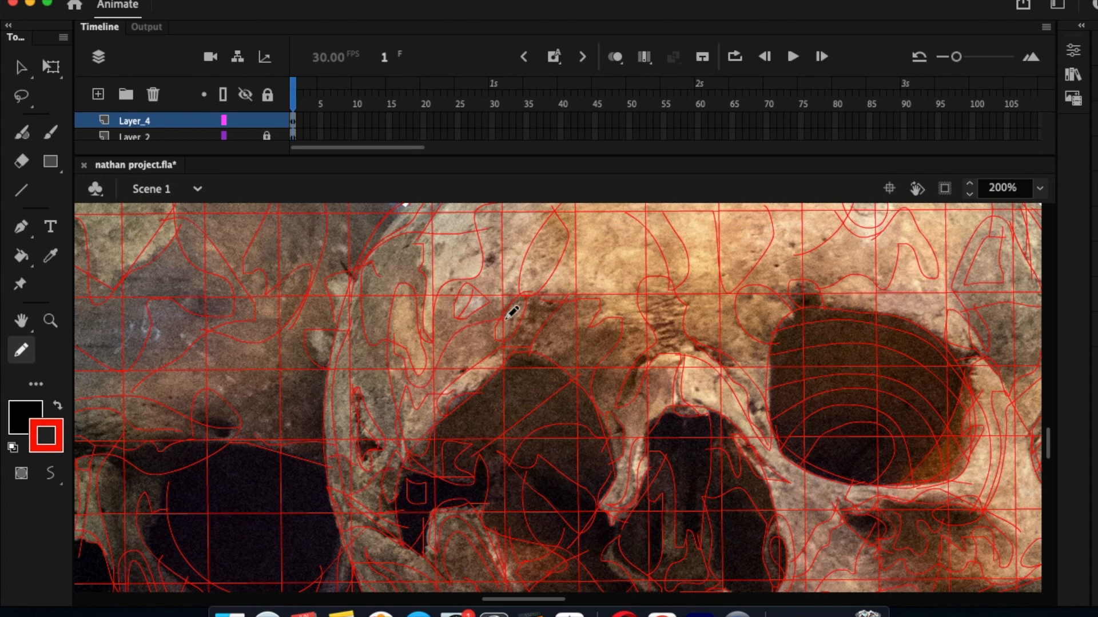
pyautogui.moveTo(544, 358); pyautogui.dragTo(604, 297)
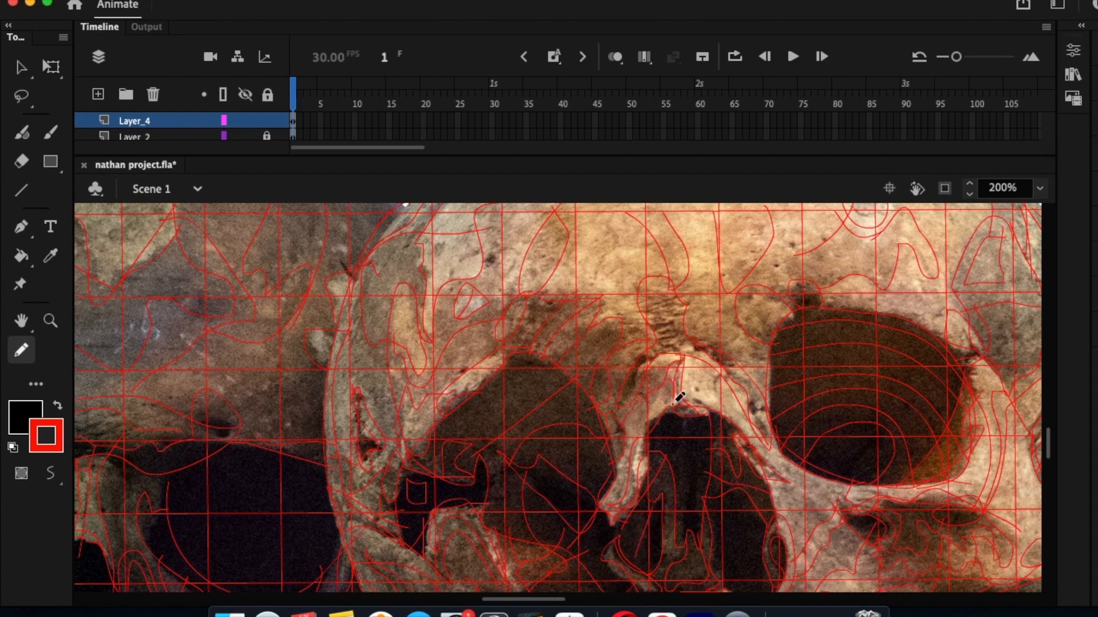
# Trace the grey skull's brow spot, the bone fragments beside the neighbouring skull, the pale forehead patch's jagged edge and the outer-side shading.
pyautogui.hscroll(-10, 532, 346)
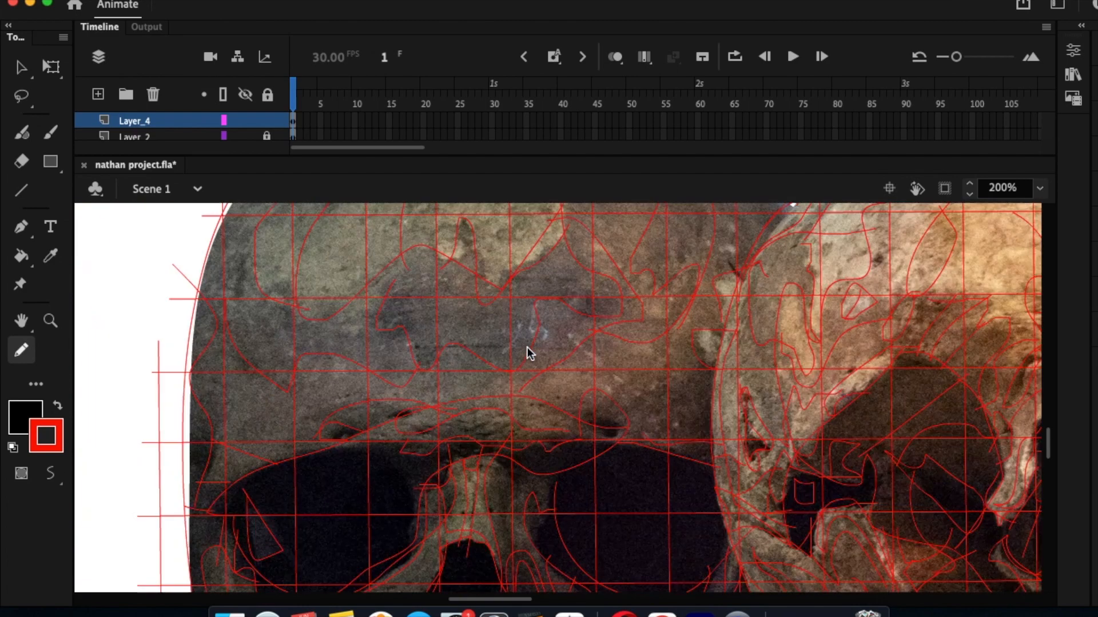
pyautogui.moveTo(617, 418); pyautogui.dragTo(608, 411)
pyautogui.moveTo(709, 336)
pyautogui.mouseDown()
pyautogui.moveTo(704, 360)
pyautogui.moveTo(734, 275)
pyautogui.mouseUp()
pyautogui.moveTo(570, 262)
pyautogui.mouseDown()
pyautogui.moveTo(503, 272)
pyautogui.moveTo(483, 270)
pyautogui.moveTo(473, 242)
pyautogui.moveTo(452, 259)
pyautogui.moveTo(445, 229)
pyautogui.moveTo(496, 227)
pyautogui.moveTo(487, 250)
pyautogui.moveTo(507, 228)
pyautogui.moveTo(514, 256)
pyautogui.moveTo(539, 225)
pyautogui.moveTo(512, 228)
pyautogui.mouseUp()
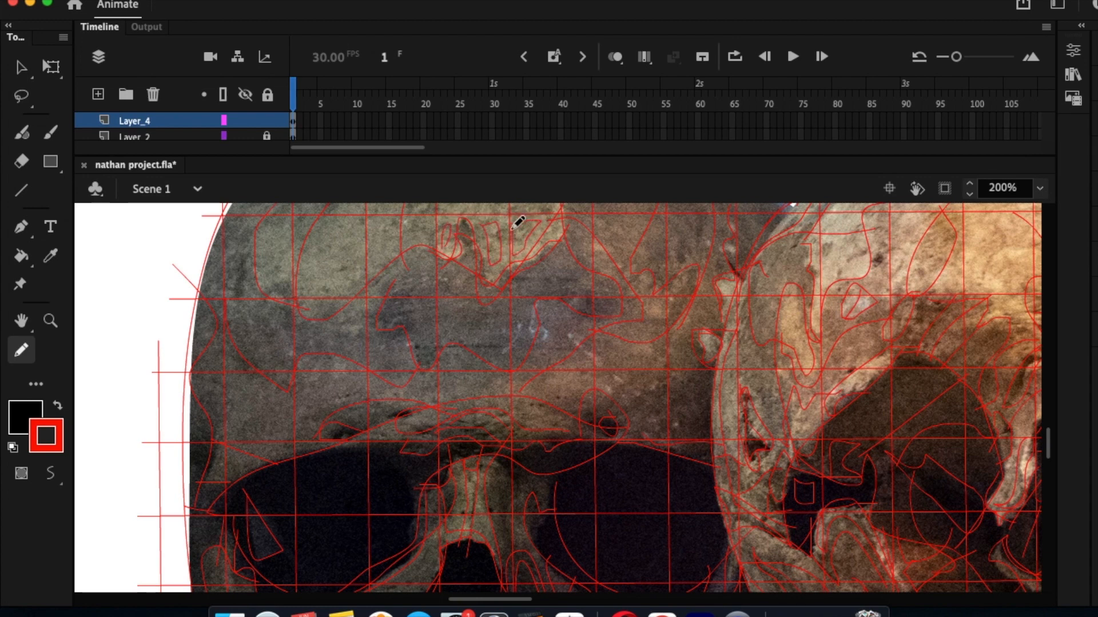
pyautogui.moveTo(232, 220)
pyautogui.mouseDown()
pyautogui.moveTo(245, 252)
pyautogui.moveTo(232, 223)
pyautogui.mouseUp()
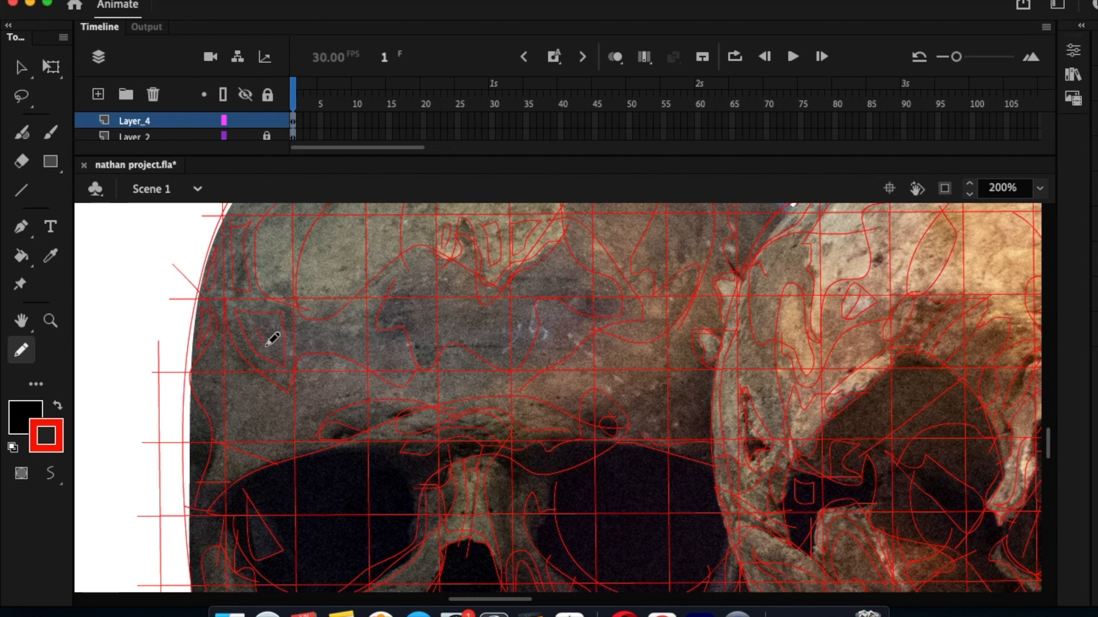
# Draw angular shapes and contours across the grey skull's forehead, including nested quadrilaterals and a triangle inside the grid cells.
pyautogui.moveTo(354, 327); pyautogui.dragTo(306, 317)
pyautogui.moveTo(493, 342); pyautogui.dragTo(430, 308)
pyautogui.moveTo(543, 280); pyautogui.dragTo(529, 286)
pyautogui.moveTo(627, 311); pyautogui.dragTo(674, 315)
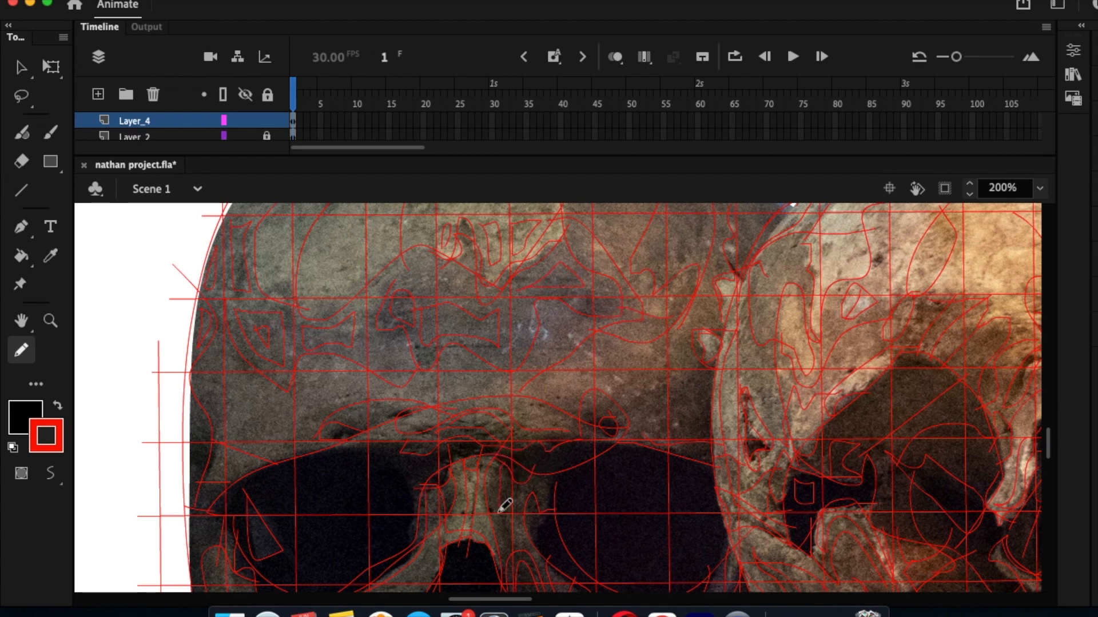
pyautogui.moveTo(591, 304)
pyautogui.mouseDown()
pyautogui.moveTo(559, 314)
pyautogui.moveTo(591, 318)
pyautogui.mouseUp()
pyautogui.moveTo(326, 224)
pyautogui.mouseDown()
pyautogui.moveTo(313, 250)
pyautogui.moveTo(368, 221)
pyautogui.moveTo(329, 225)
pyautogui.moveTo(333, 239)
pyautogui.mouseUp()
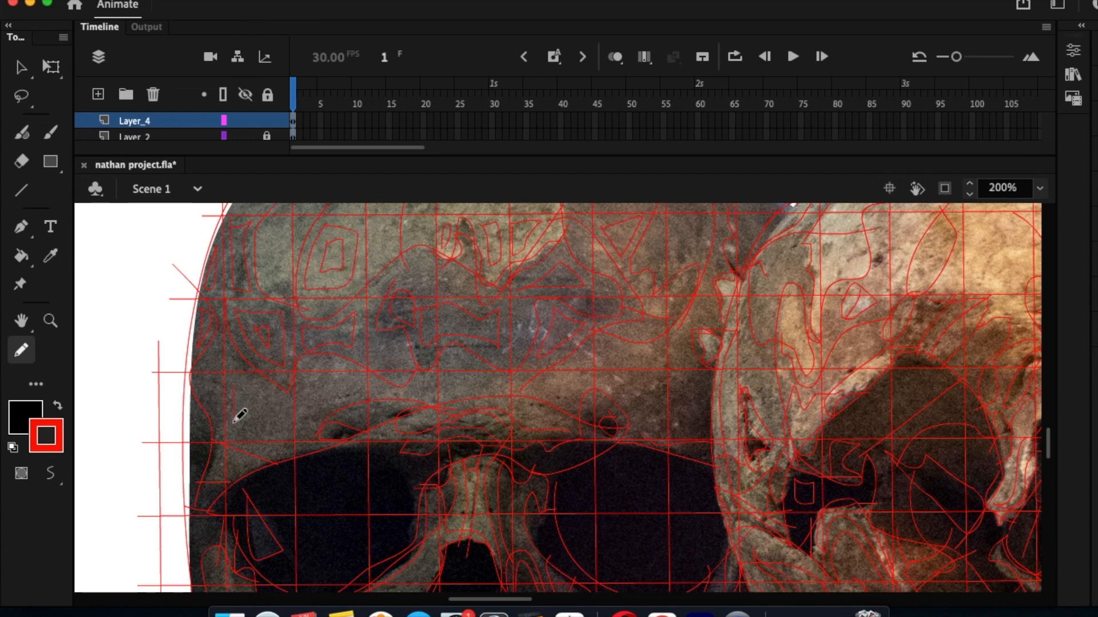
# Draw nested shapes at both ends of the grey skull's brow, and trace its eye-socket shadow and the sides of its nose bridge.
pyautogui.moveTo(247, 401); pyautogui.dragTo(262, 414)
pyautogui.moveTo(712, 375)
pyautogui.mouseDown()
pyautogui.moveTo(703, 423)
pyautogui.moveTo(696, 385)
pyautogui.mouseUp()
pyautogui.moveTo(263, 486)
pyautogui.mouseDown()
pyautogui.moveTo(277, 497)
pyautogui.moveTo(269, 490)
pyautogui.mouseUp()
pyautogui.moveTo(416, 490); pyautogui.dragTo(417, 551)
pyautogui.moveTo(553, 512); pyautogui.dragTo(533, 544)
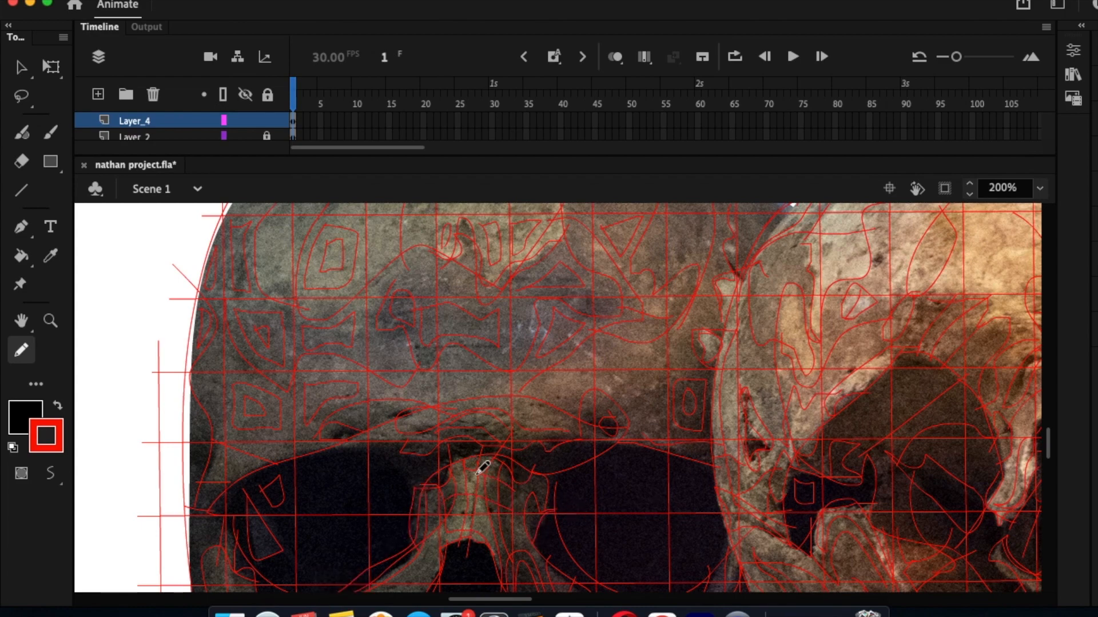
# Draw detail shapes over the crown and pale patch of the grey skull and retrace the crown's outer edge.
pyautogui.scroll(5, 534, 403)
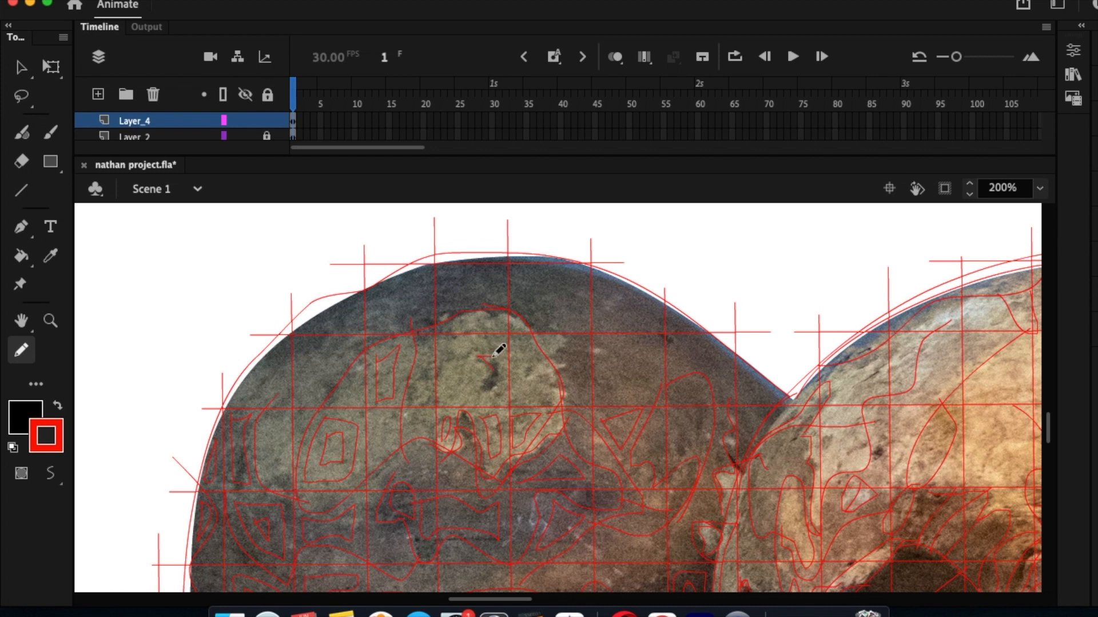
pyautogui.moveTo(492, 358)
pyautogui.mouseDown()
pyautogui.moveTo(468, 377)
pyautogui.moveTo(486, 343)
pyautogui.moveTo(440, 326)
pyautogui.moveTo(533, 397)
pyautogui.moveTo(518, 347)
pyautogui.moveTo(624, 395)
pyautogui.moveTo(606, 347)
pyautogui.moveTo(620, 359)
pyautogui.moveTo(725, 358)
pyautogui.mouseUp()
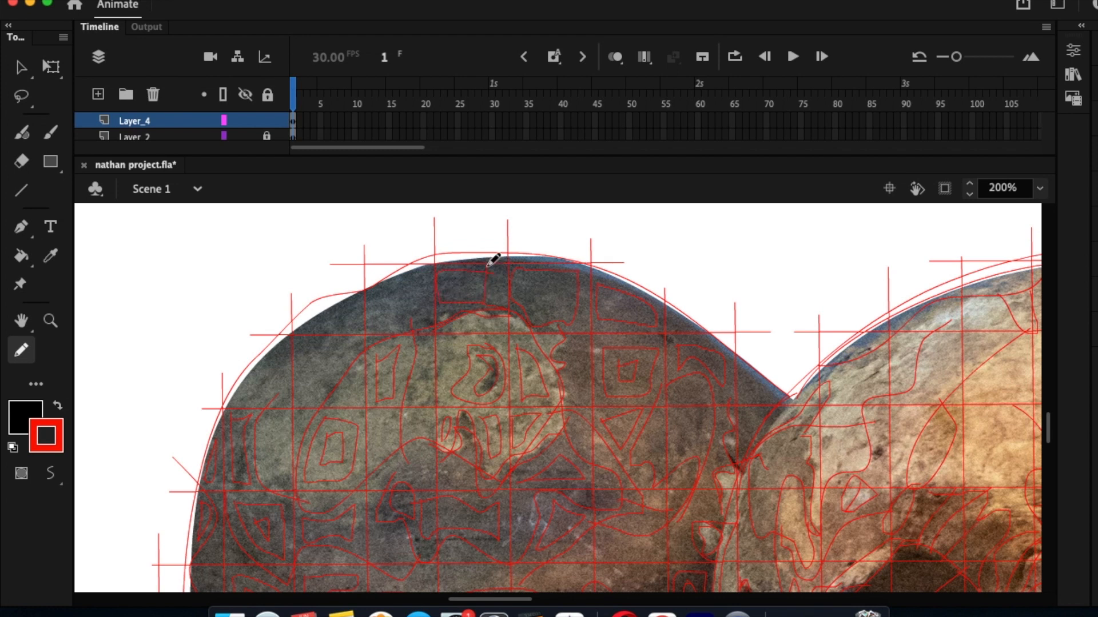
pyautogui.moveTo(371, 286)
pyautogui.mouseDown()
pyautogui.moveTo(271, 349)
pyautogui.moveTo(214, 429)
pyautogui.mouseUp()
pyautogui.moveTo(303, 344)
pyautogui.mouseDown()
pyautogui.moveTo(333, 342)
pyautogui.moveTo(303, 345)
pyautogui.mouseUp()
pyautogui.moveTo(282, 355)
pyautogui.mouseDown()
pyautogui.moveTo(272, 360)
pyautogui.moveTo(275, 350)
pyautogui.mouseUp()
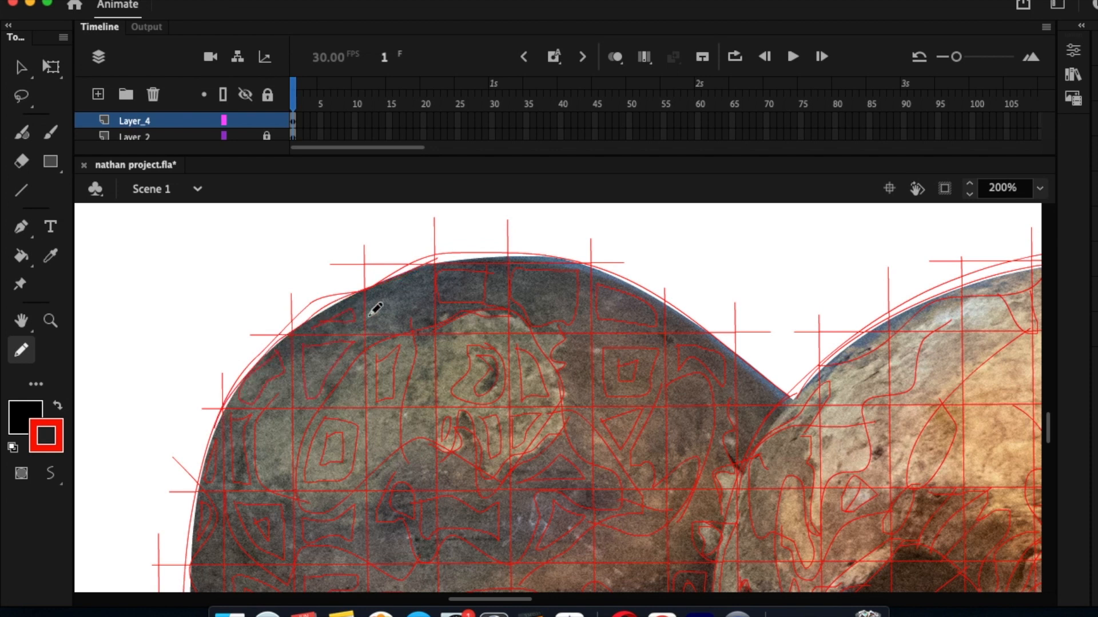
pyautogui.moveTo(370, 315)
pyautogui.mouseDown()
pyautogui.moveTo(397, 322)
pyautogui.moveTo(424, 280)
pyautogui.mouseUp()
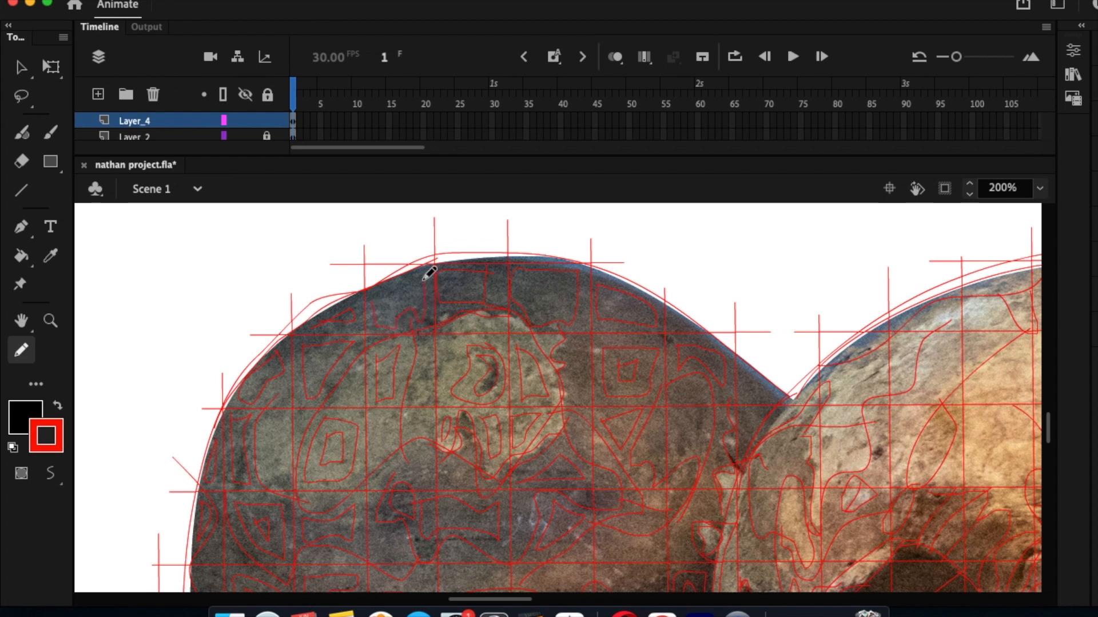
# Draw nested squares, triangles and flag-like shapes in the grid cells over the front-facing skull's crown and grey-skull side.
pyautogui.hscroll(10, 529, 366)
pyautogui.moveTo(663, 279)
pyautogui.mouseDown()
pyautogui.moveTo(661, 309)
pyautogui.moveTo(702, 283)
pyautogui.moveTo(667, 291)
pyautogui.mouseUp()
pyautogui.moveTo(630, 346)
pyautogui.mouseDown()
pyautogui.moveTo(602, 372)
pyautogui.moveTo(623, 352)
pyautogui.mouseUp()
pyautogui.moveTo(456, 438)
pyautogui.mouseDown()
pyautogui.moveTo(445, 460)
pyautogui.moveTo(455, 435)
pyautogui.mouseUp()
pyautogui.moveTo(454, 392)
pyautogui.mouseDown()
pyautogui.moveTo(499, 360)
pyautogui.moveTo(444, 379)
pyautogui.moveTo(449, 366)
pyautogui.mouseUp()
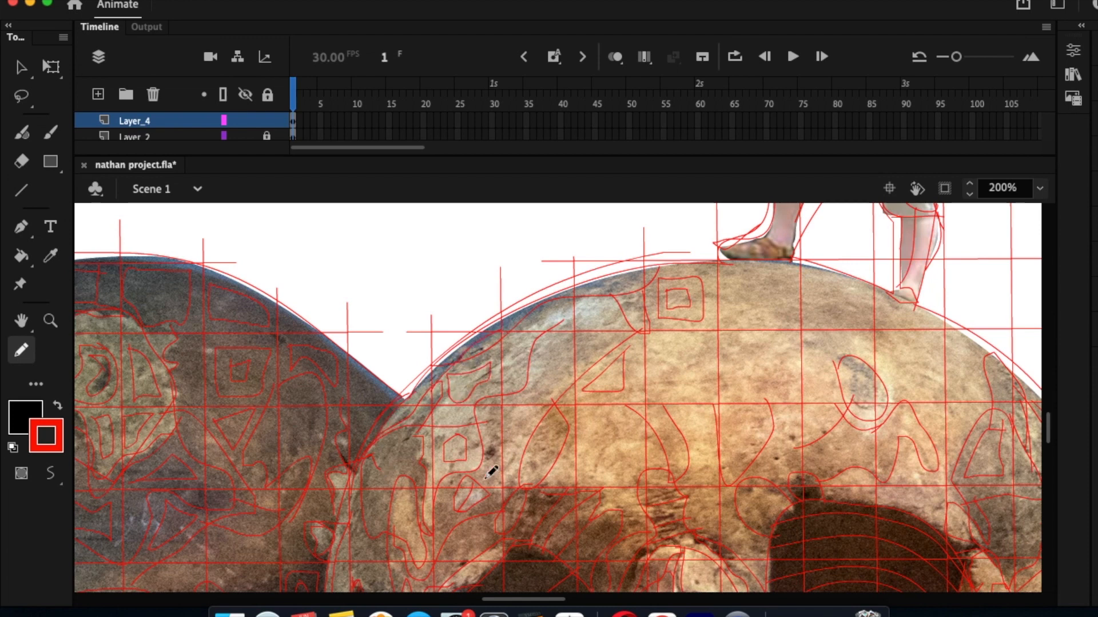
pyautogui.moveTo(663, 346)
pyautogui.mouseDown()
pyautogui.moveTo(715, 375)
pyautogui.moveTo(662, 347)
pyautogui.mouseUp()
pyautogui.moveTo(726, 273)
pyautogui.mouseDown()
pyautogui.moveTo(794, 280)
pyautogui.moveTo(726, 274)
pyautogui.mouseUp()
pyautogui.moveTo(726, 274); pyautogui.dragTo(788, 318)
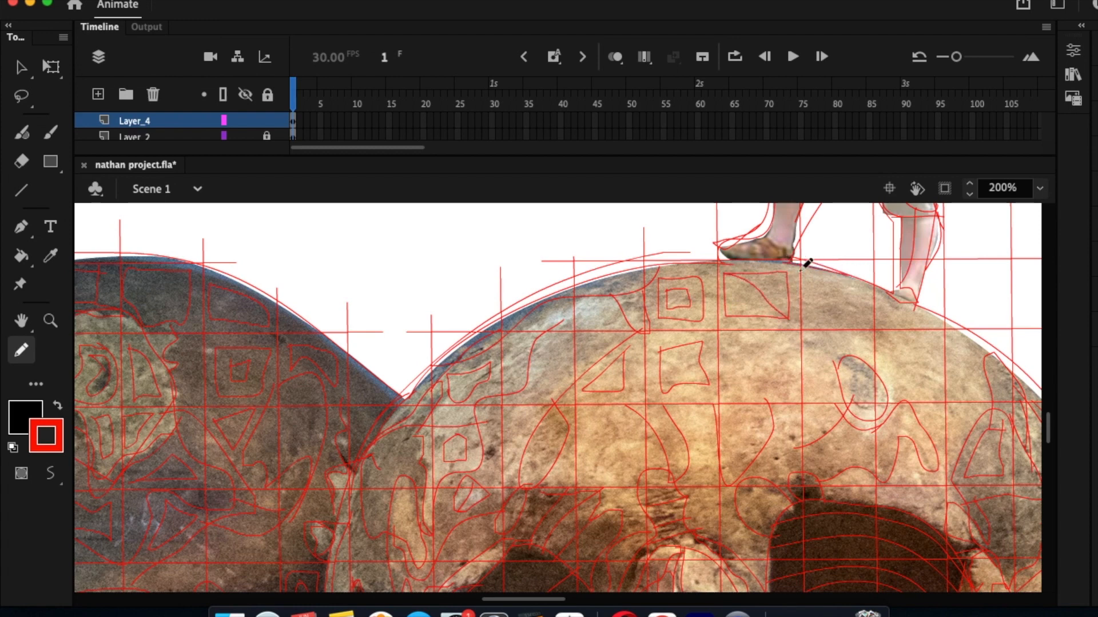
# Add curved shapes below the man's feet, a spiral in the crown's dark patch and contours along the front-facing skull's sides.
pyautogui.moveTo(811, 277); pyautogui.dragTo(812, 313)
pyautogui.moveTo(819, 307)
pyautogui.mouseDown()
pyautogui.moveTo(875, 331)
pyautogui.moveTo(811, 313)
pyautogui.mouseUp()
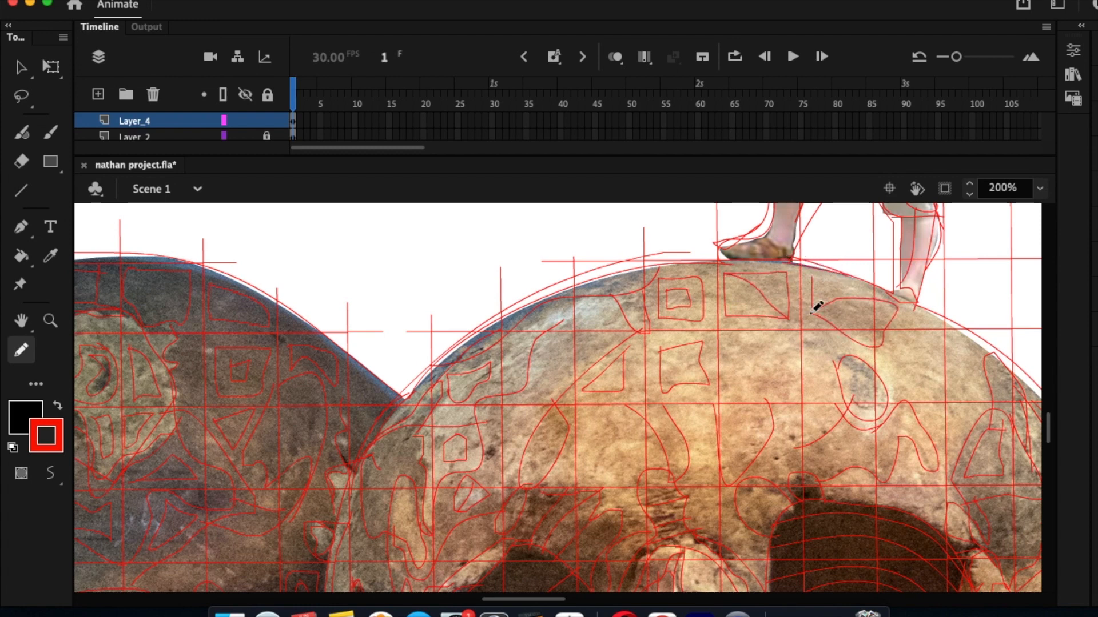
pyautogui.moveTo(840, 353)
pyautogui.mouseDown()
pyautogui.moveTo(866, 374)
pyautogui.moveTo(850, 390)
pyautogui.moveTo(878, 400)
pyautogui.moveTo(893, 384)
pyautogui.moveTo(895, 343)
pyautogui.mouseUp()
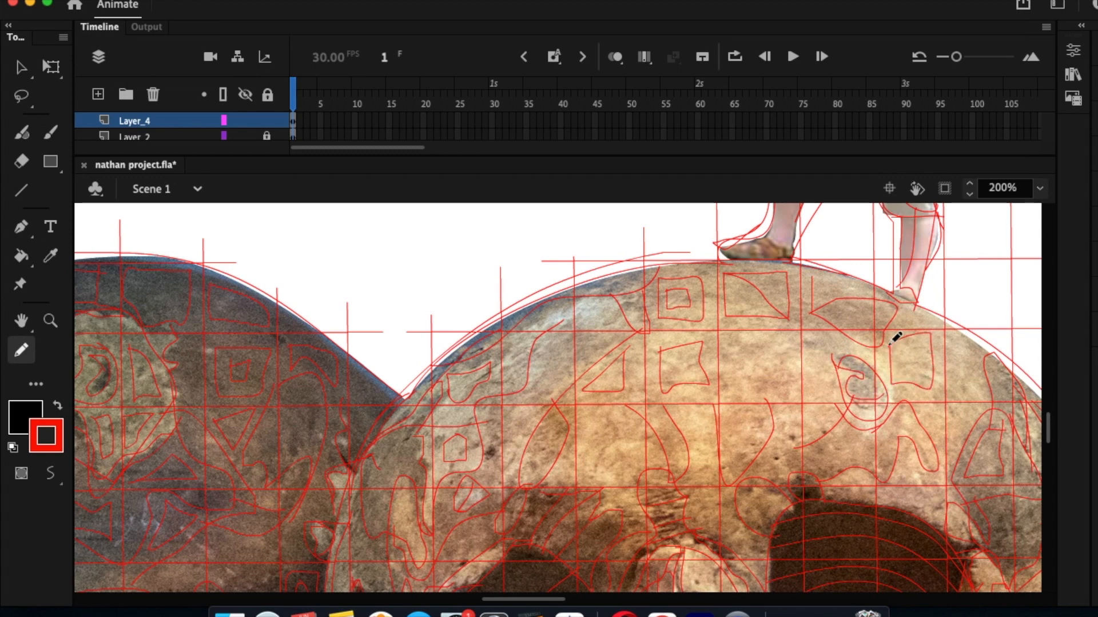
pyautogui.moveTo(733, 345)
pyautogui.mouseDown()
pyautogui.moveTo(792, 395)
pyautogui.moveTo(750, 377)
pyautogui.moveTo(764, 342)
pyautogui.moveTo(758, 363)
pyautogui.moveTo(775, 356)
pyautogui.moveTo(763, 336)
pyautogui.moveTo(730, 338)
pyautogui.mouseUp()
pyautogui.moveTo(643, 291)
pyautogui.mouseDown()
pyautogui.moveTo(617, 319)
pyautogui.moveTo(646, 315)
pyautogui.moveTo(605, 325)
pyautogui.moveTo(578, 318)
pyautogui.moveTo(586, 291)
pyautogui.moveTo(498, 349)
pyautogui.mouseUp()
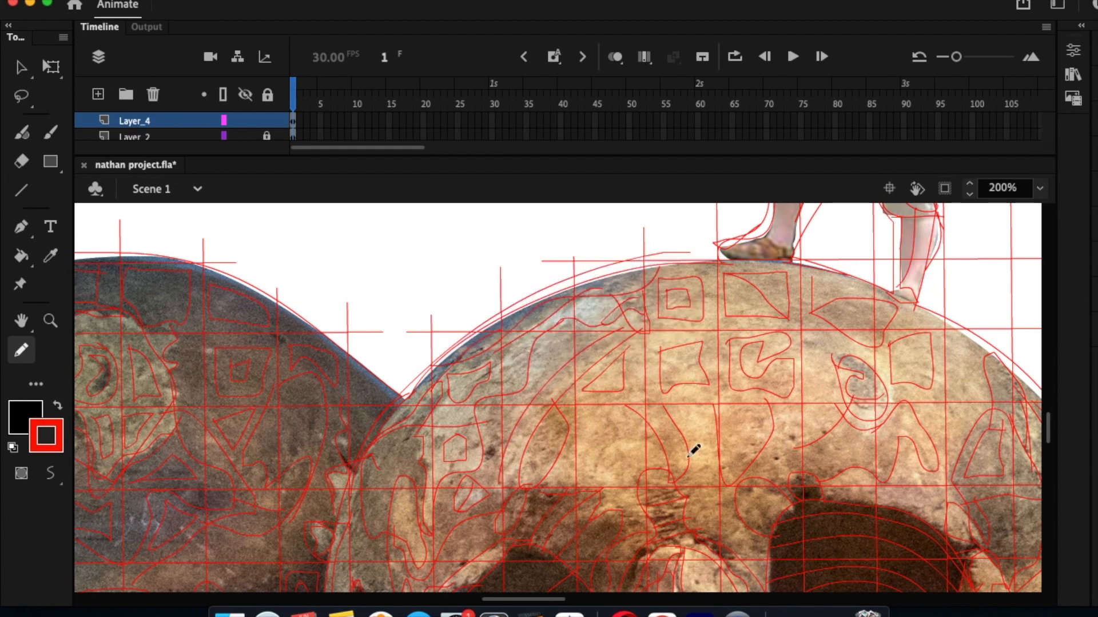
pyautogui.moveTo(976, 339); pyautogui.dragTo(918, 455)
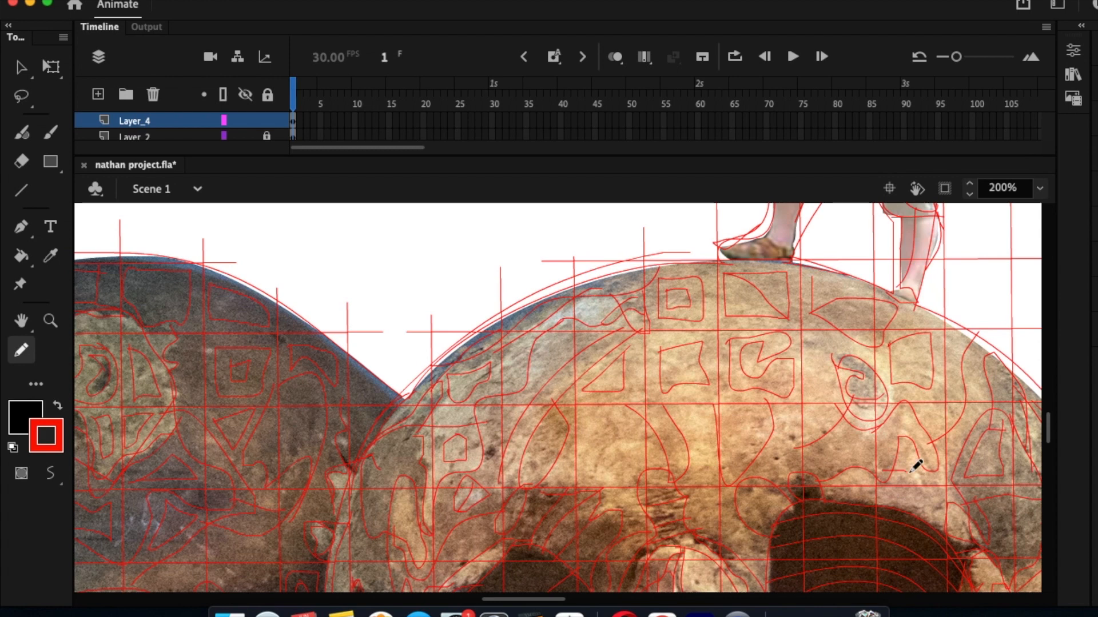
# Trace the man's front shoe, his lower legs and the folds and cuffs of his cropped trousers.
pyautogui.moveTo(776, 245); pyautogui.dragTo(798, 219)
pyautogui.moveTo(723, 244)
pyautogui.mouseDown()
pyautogui.moveTo(755, 260)
pyautogui.moveTo(758, 239)
pyautogui.moveTo(782, 245)
pyautogui.mouseUp()
pyautogui.scroll(5, 883, 295)
pyautogui.hscroll(8, 883, 295)
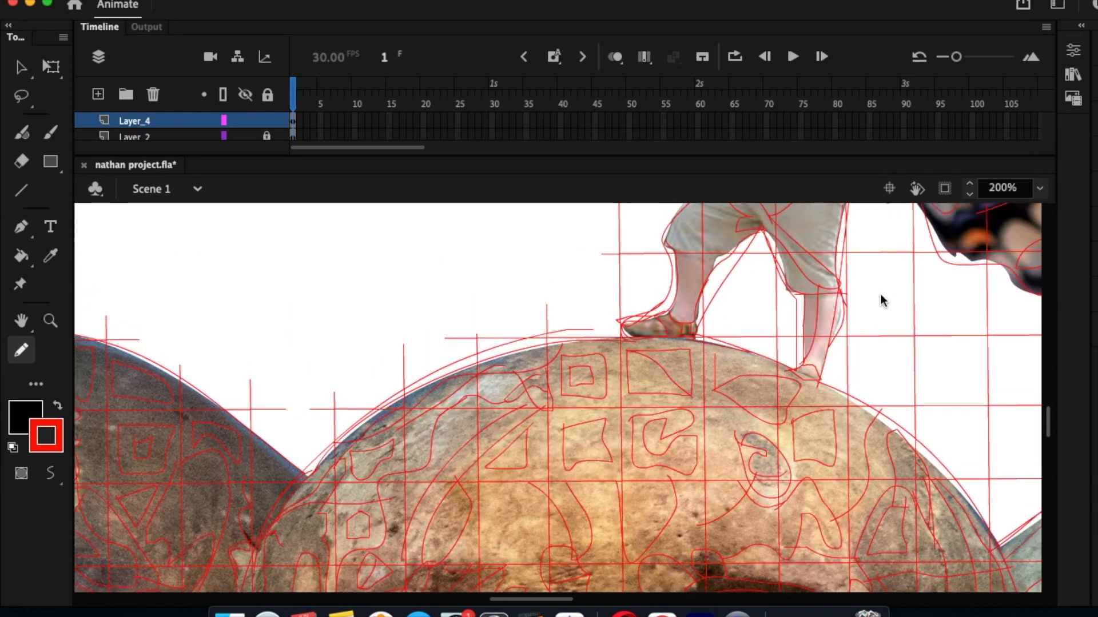
pyautogui.moveTo(488, 323)
pyautogui.mouseDown()
pyautogui.moveTo(483, 294)
pyautogui.moveTo(468, 325)
pyautogui.moveTo(525, 347)
pyautogui.mouseUp()
pyautogui.moveTo(592, 362)
pyautogui.mouseDown()
pyautogui.moveTo(637, 369)
pyautogui.moveTo(607, 328)
pyautogui.moveTo(637, 348)
pyautogui.moveTo(603, 339)
pyautogui.mouseUp()
pyautogui.moveTo(517, 255); pyautogui.dragTo(470, 306)
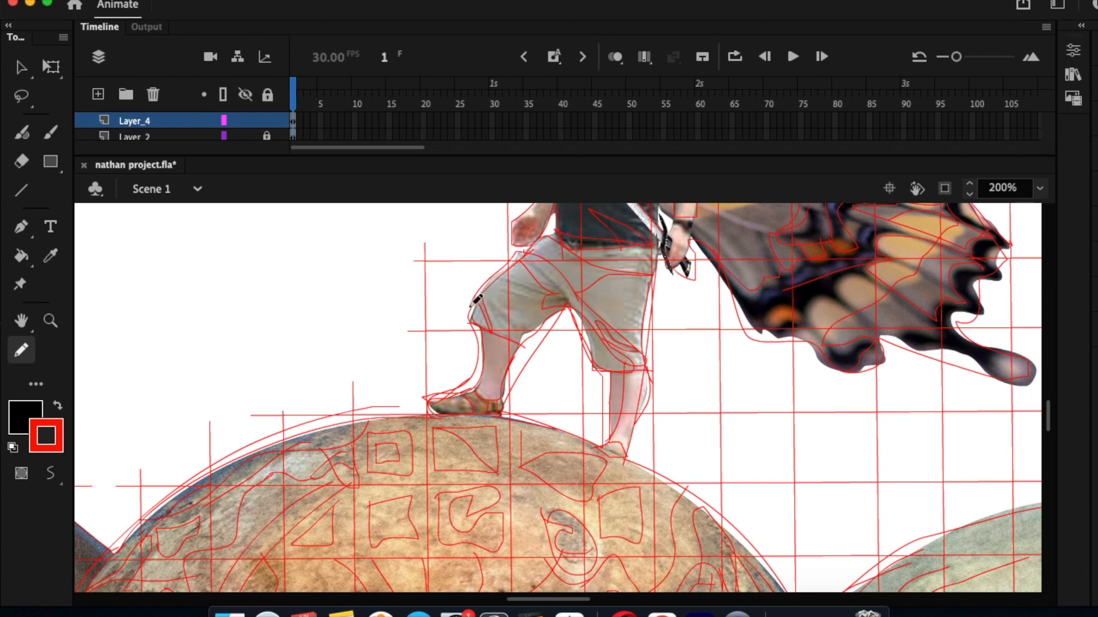
pyautogui.moveTo(519, 343)
pyautogui.mouseDown()
pyautogui.moveTo(577, 284)
pyautogui.moveTo(569, 291)
pyautogui.moveTo(521, 257)
pyautogui.moveTo(555, 300)
pyautogui.moveTo(580, 294)
pyautogui.mouseUp()
pyautogui.moveTo(506, 293)
pyautogui.mouseDown()
pyautogui.moveTo(539, 285)
pyautogui.moveTo(495, 274)
pyautogui.moveTo(500, 334)
pyautogui.moveTo(520, 322)
pyautogui.moveTo(488, 300)
pyautogui.moveTo(493, 274)
pyautogui.moveTo(483, 293)
pyautogui.moveTo(508, 362)
pyautogui.moveTo(484, 360)
pyautogui.moveTo(514, 357)
pyautogui.mouseUp()
pyautogui.moveTo(610, 389); pyautogui.dragTo(641, 403)
# Trace the lower butterfly wing's veins, coloured patches, scalloped edge and tail.
pyautogui.moveTo(695, 227)
pyautogui.mouseDown()
pyautogui.moveTo(762, 330)
pyautogui.moveTo(805, 342)
pyautogui.moveTo(824, 369)
pyautogui.moveTo(880, 348)
pyautogui.mouseUp()
pyautogui.moveTo(844, 295)
pyautogui.mouseDown()
pyautogui.moveTo(809, 314)
pyautogui.moveTo(830, 345)
pyautogui.moveTo(849, 325)
pyautogui.moveTo(827, 317)
pyautogui.moveTo(792, 337)
pyautogui.moveTo(823, 354)
pyautogui.moveTo(814, 338)
pyautogui.moveTo(790, 334)
pyautogui.moveTo(878, 359)
pyautogui.mouseUp()
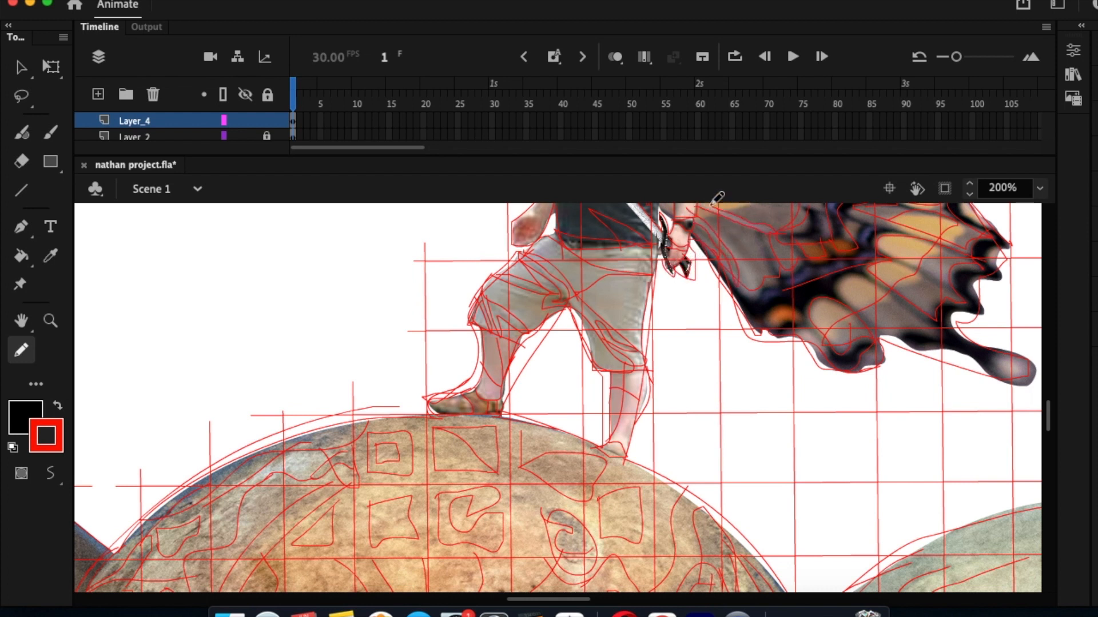
pyautogui.moveTo(730, 279)
pyautogui.mouseDown()
pyautogui.moveTo(761, 300)
pyautogui.moveTo(717, 232)
pyautogui.moveTo(761, 268)
pyautogui.mouseUp()
pyautogui.moveTo(767, 328)
pyautogui.mouseDown()
pyautogui.moveTo(794, 307)
pyautogui.moveTo(768, 325)
pyautogui.moveTo(790, 341)
pyautogui.moveTo(803, 332)
pyautogui.moveTo(835, 368)
pyautogui.moveTo(891, 332)
pyautogui.moveTo(847, 280)
pyautogui.moveTo(925, 325)
pyautogui.mouseUp()
pyautogui.moveTo(864, 279)
pyautogui.mouseDown()
pyautogui.moveTo(835, 289)
pyautogui.moveTo(919, 363)
pyautogui.moveTo(888, 330)
pyautogui.moveTo(970, 359)
pyautogui.moveTo(997, 384)
pyautogui.moveTo(1038, 380)
pyautogui.moveTo(1013, 353)
pyautogui.moveTo(997, 362)
pyautogui.moveTo(1029, 377)
pyautogui.mouseUp()
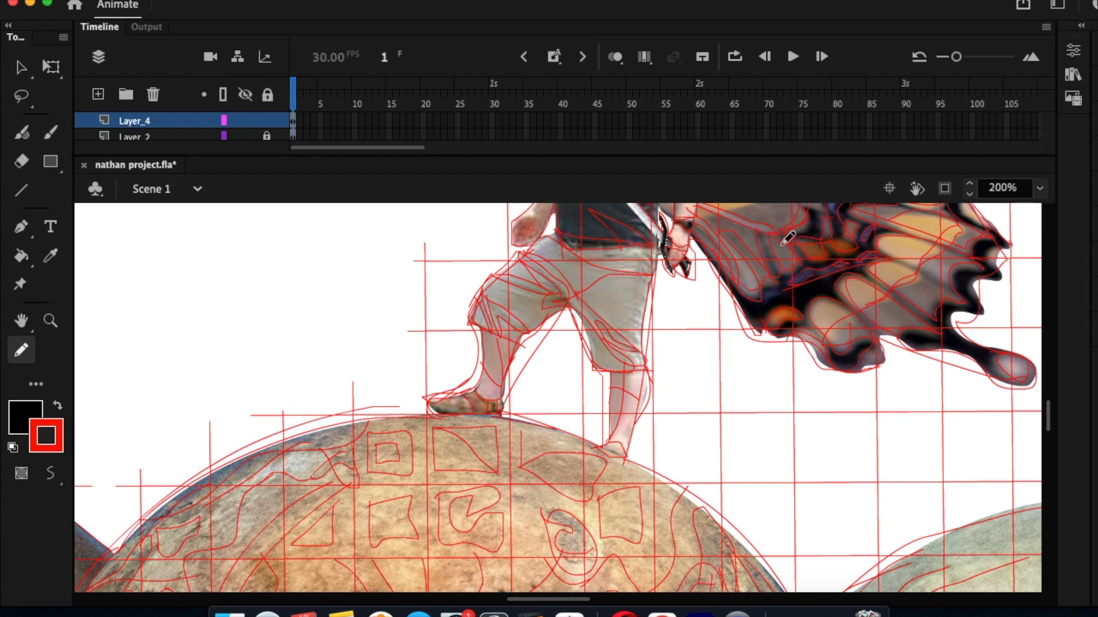
# Trace the details of the man's hands, the sword's hilt and the light lettering on his shirt's chest.
pyautogui.moveTo(523, 229)
pyautogui.mouseDown()
pyautogui.moveTo(535, 226)
pyautogui.moveTo(531, 209)
pyautogui.moveTo(546, 220)
pyautogui.mouseUp()
pyautogui.moveTo(632, 204); pyautogui.dragTo(666, 262)
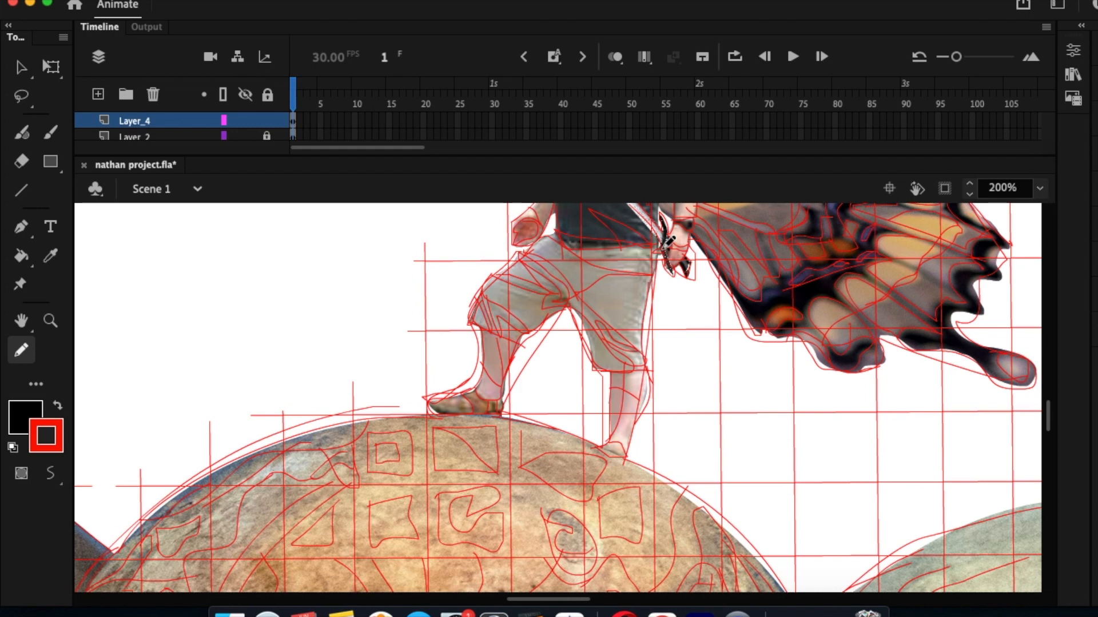
pyautogui.scroll(5, 627, 311)
pyautogui.hscroll(5, 627, 310)
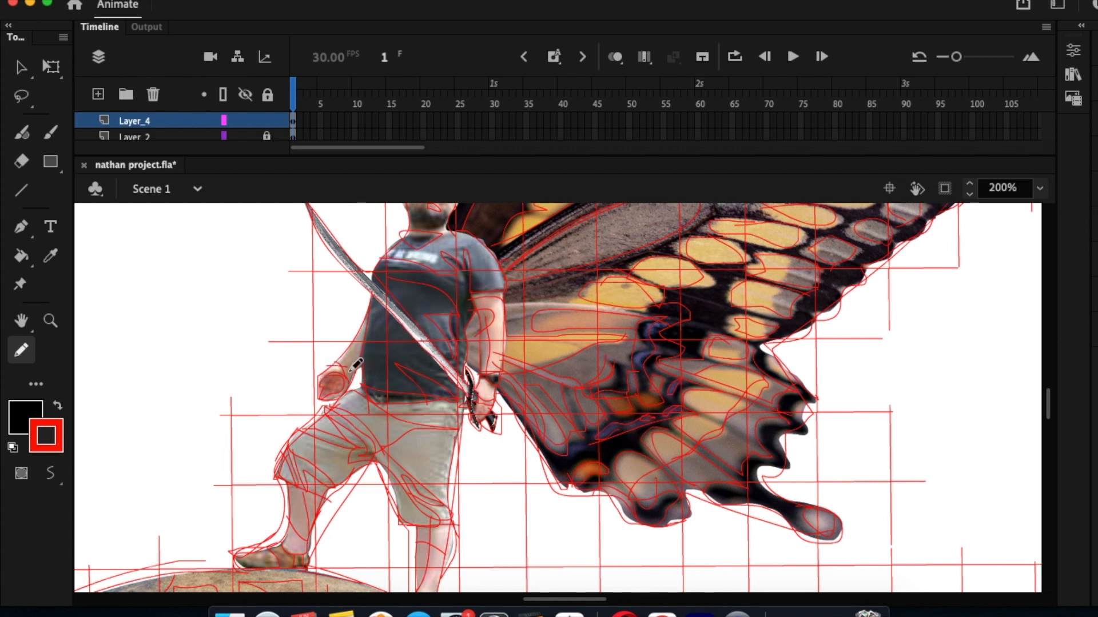
pyautogui.moveTo(426, 253); pyautogui.dragTo(391, 252)
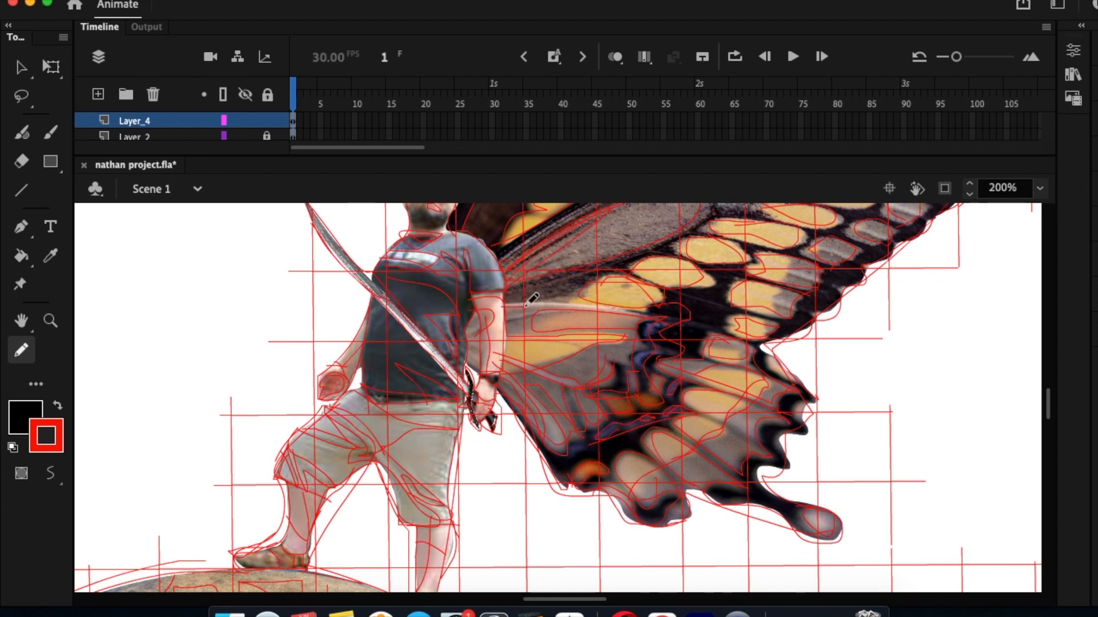
# Trace the yellow patches in the front butterfly wing's dark band and the pale streaks of the lower wing beside the man's arm.
pyautogui.moveTo(657, 297); pyautogui.dragTo(601, 274)
pyautogui.moveTo(680, 246)
pyautogui.mouseDown()
pyautogui.moveTo(727, 260)
pyautogui.moveTo(796, 253)
pyautogui.moveTo(768, 319)
pyautogui.moveTo(774, 337)
pyautogui.moveTo(761, 321)
pyautogui.moveTo(704, 344)
pyautogui.moveTo(744, 362)
pyautogui.mouseUp()
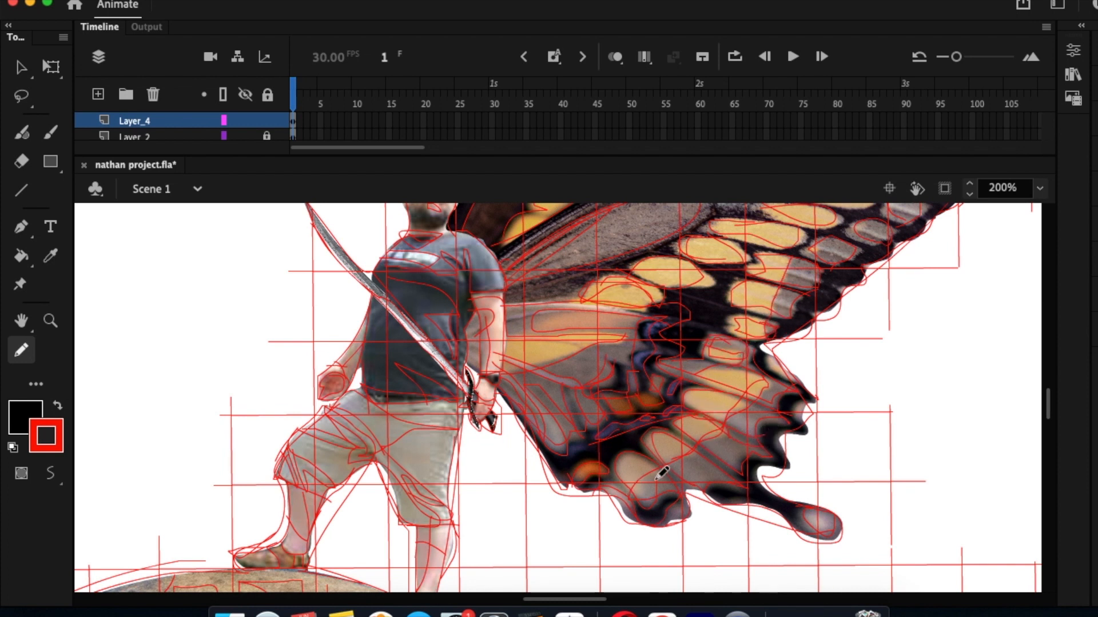
pyautogui.moveTo(602, 319); pyautogui.dragTo(623, 326)
pyautogui.moveTo(510, 335); pyautogui.dragTo(553, 317)
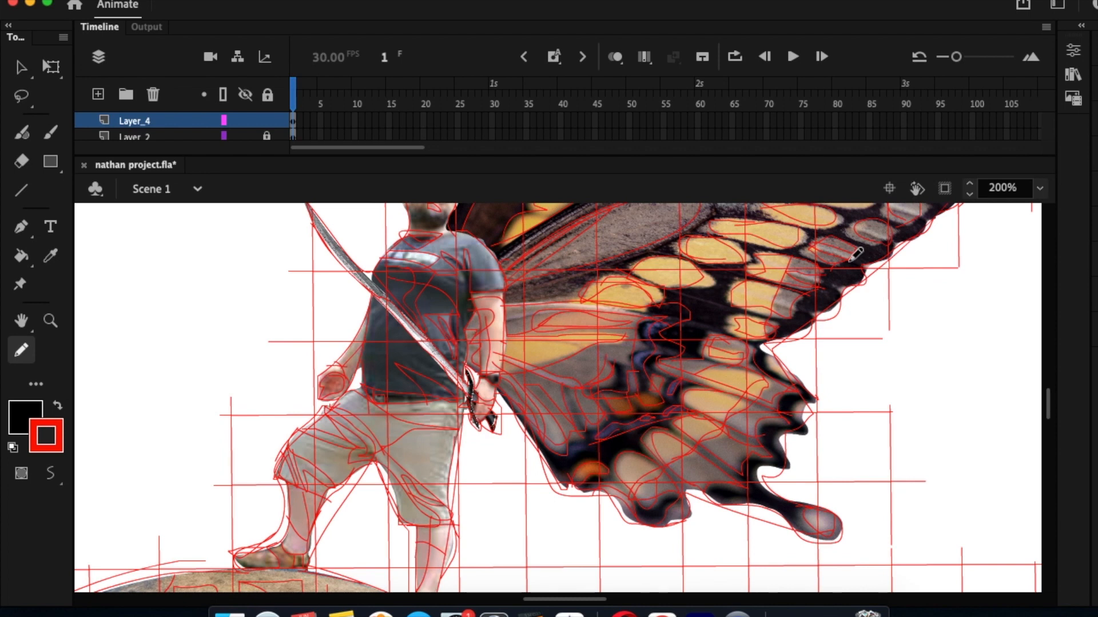
# Trace the upper front wing's leading edge, long veins, grey textured area and remaining patches toward its tip.
pyautogui.scroll(5, 775, 305)
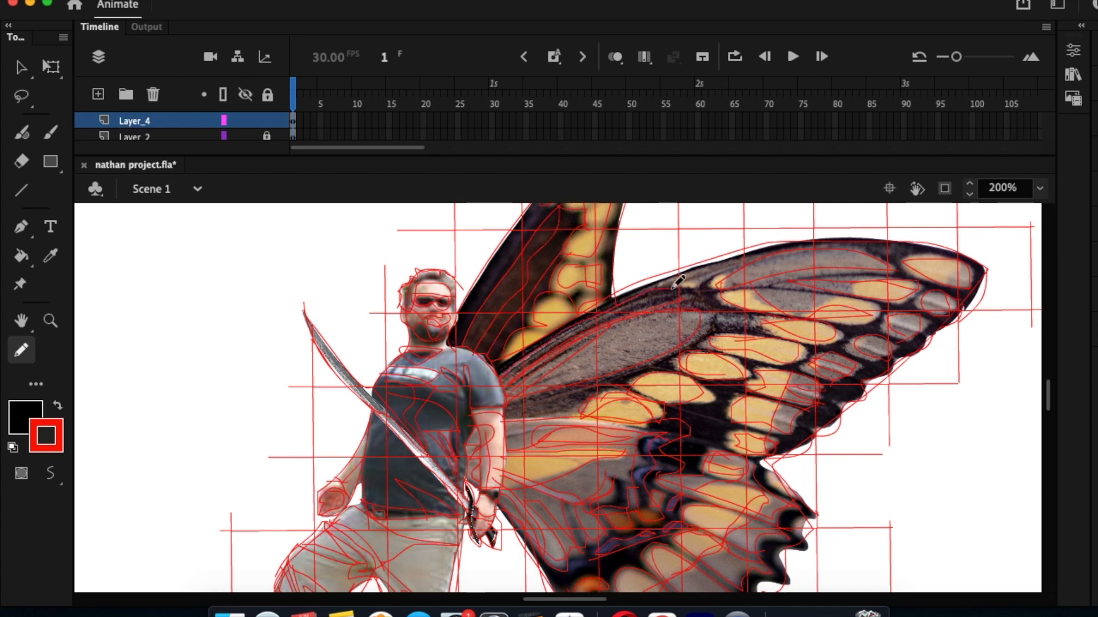
pyautogui.moveTo(721, 269); pyautogui.dragTo(717, 314)
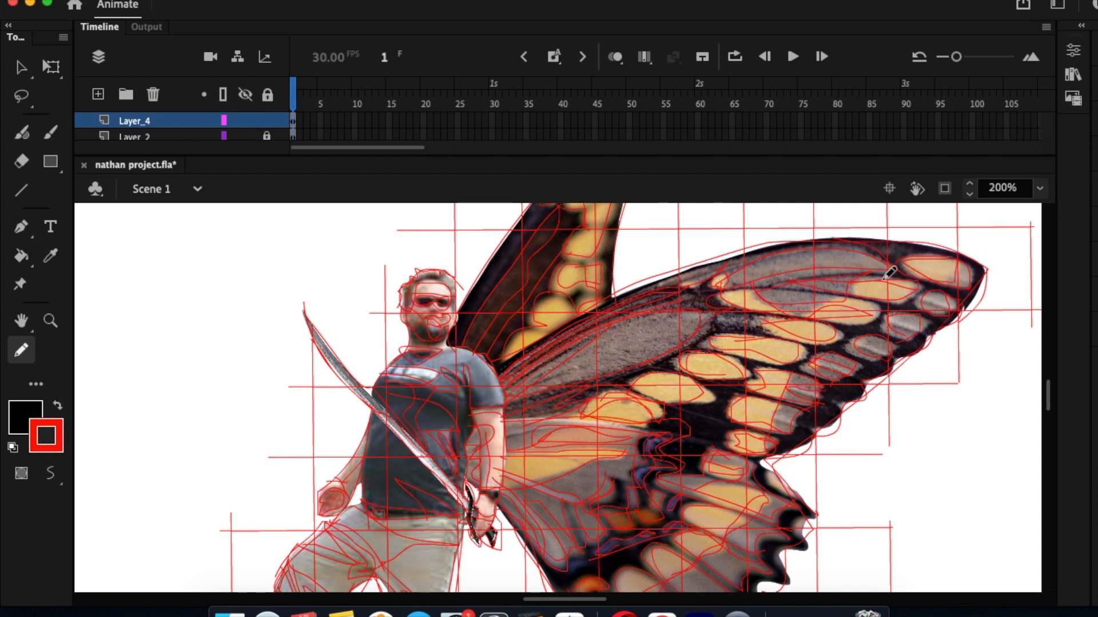
pyautogui.moveTo(602, 227)
pyautogui.mouseDown()
pyautogui.moveTo(566, 246)
pyautogui.moveTo(566, 289)
pyautogui.moveTo(557, 276)
pyautogui.moveTo(558, 326)
pyautogui.mouseUp()
pyautogui.moveTo(305, 556); pyautogui.dragTo(271, 545)
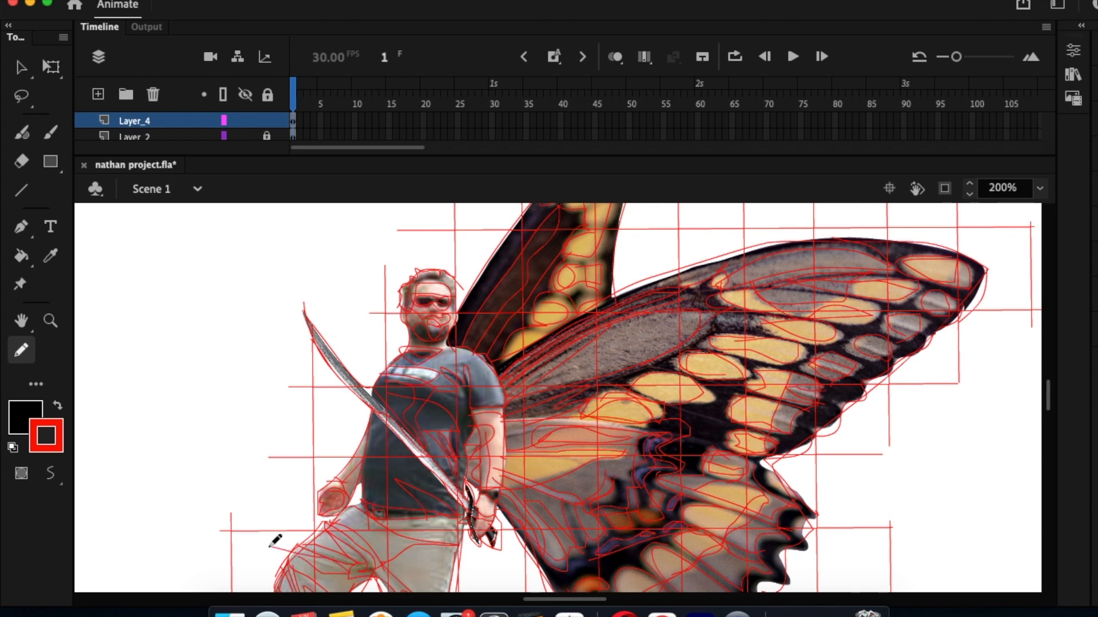
pyautogui.moveTo(562, 376)
pyautogui.mouseDown()
pyautogui.moveTo(685, 326)
pyautogui.moveTo(578, 375)
pyautogui.mouseUp()
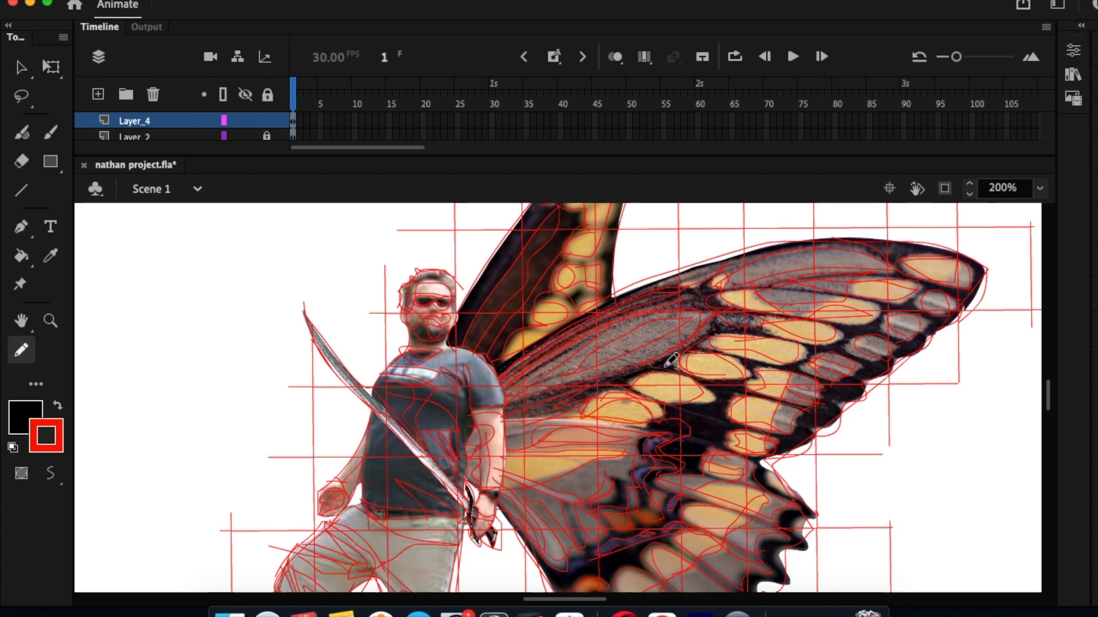
# Trace the yellow spots and dark markings of the narrow rear wing up to its tip.
pyautogui.scroll(5, 663, 363)
pyautogui.moveTo(547, 390)
pyautogui.mouseDown()
pyautogui.moveTo(620, 332)
pyautogui.moveTo(605, 326)
pyautogui.moveTo(571, 361)
pyautogui.moveTo(589, 331)
pyautogui.mouseUp()
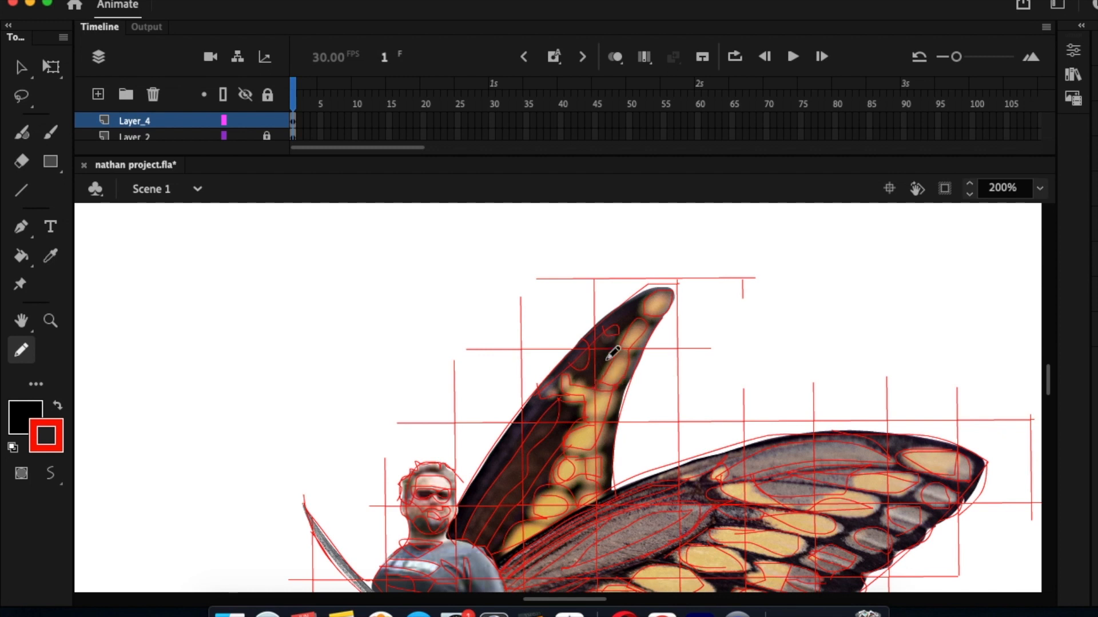
pyautogui.moveTo(650, 316); pyautogui.dragTo(646, 312)
pyautogui.moveTo(612, 390)
pyautogui.mouseDown()
pyautogui.moveTo(588, 400)
pyautogui.moveTo(611, 445)
pyautogui.mouseUp()
# Hide the layers containing the skull and winged-man images, leaving the red grid and line tracing on the white stage.
pyautogui.click(51, 320)
pyautogui.click(50, 473)
pyautogui.click(448, 488)
pyautogui.scroll(-1, 605, 544)
pyautogui.click(603, 540)
pyautogui.click(245, 136)
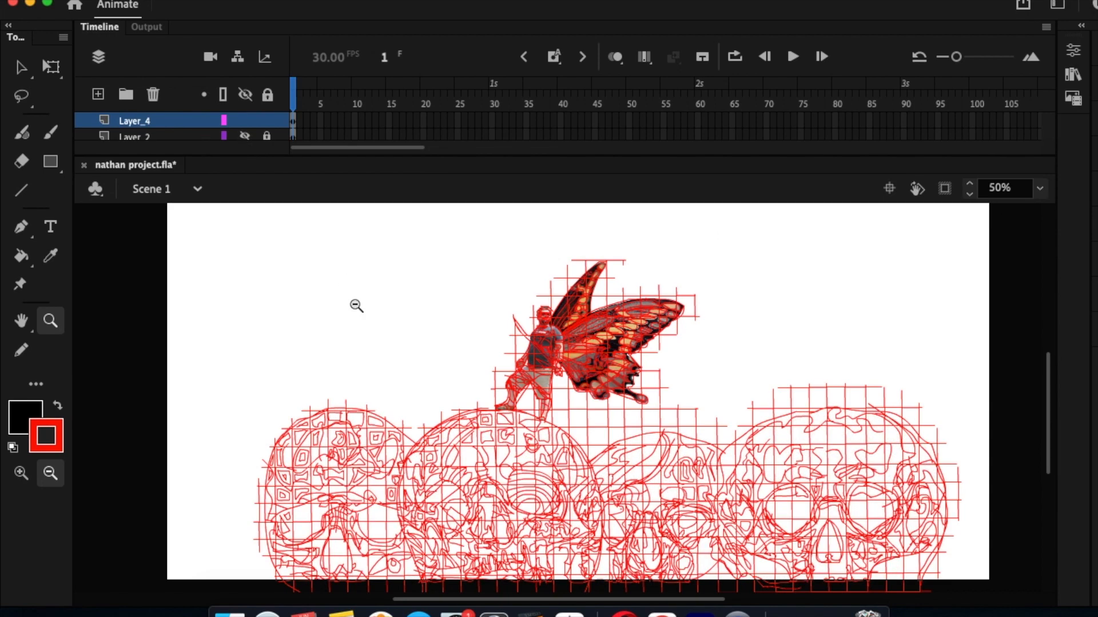
pyautogui.scroll(-1, 252, 126)
pyautogui.click(247, 135)
pyautogui.scroll(-2, 248, 129)
pyautogui.click(247, 119)
pyautogui.scroll(3, 249, 117)
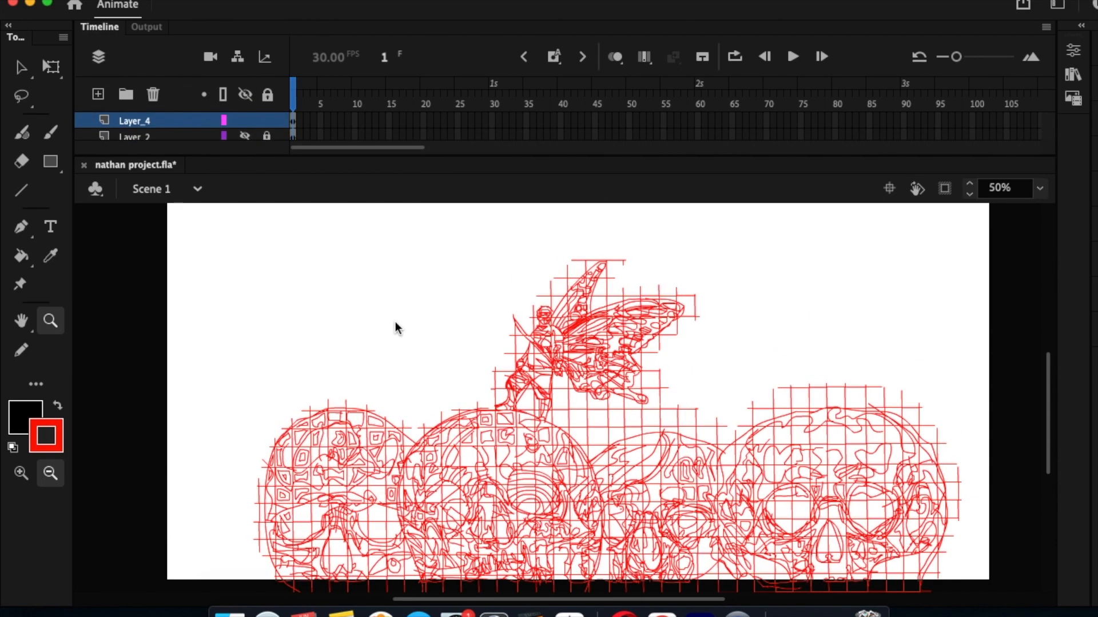
# Save the changes to the nathan project.fla document.
pyautogui.click(153, 108)
pyautogui.click(739, 614)
pyautogui.click(166, 1)
pyautogui.click(199, 25)
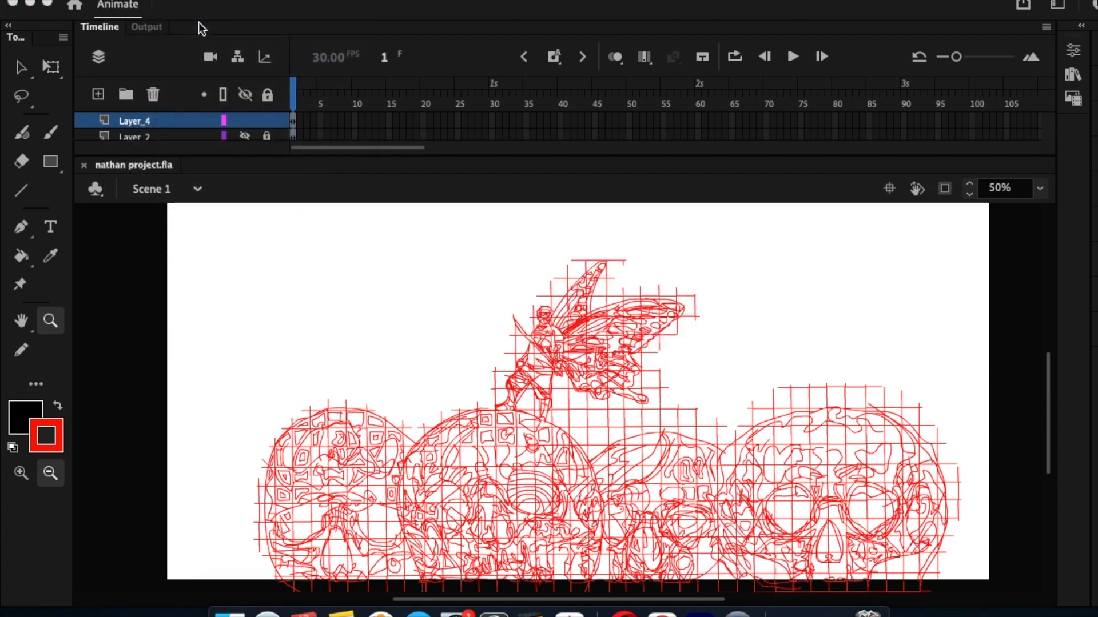